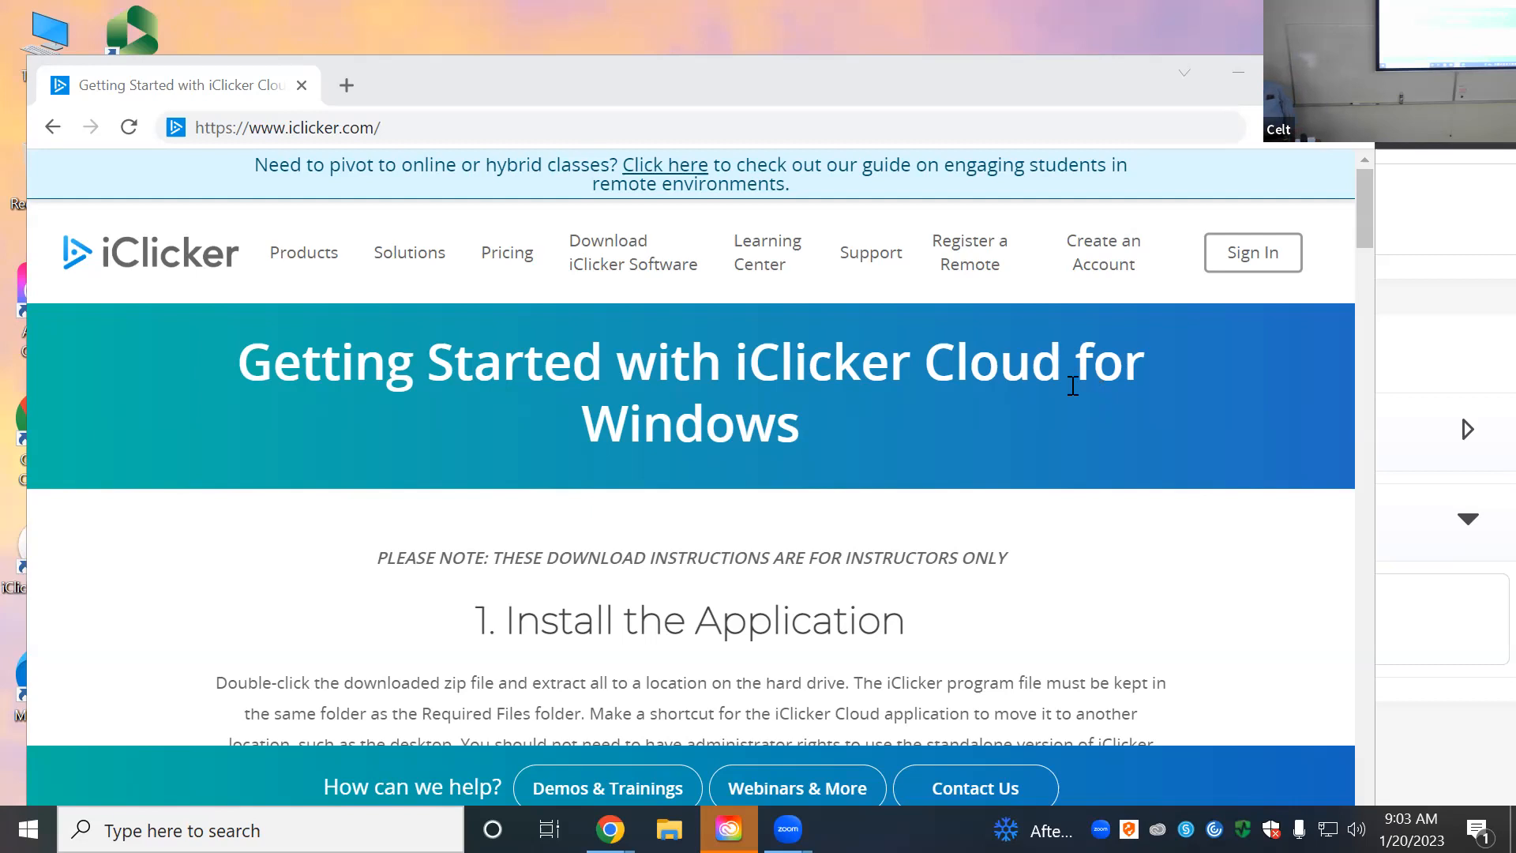
Step: Go to the iClicker Cloud download page and show its Windows Standalone and MSI versions
left_click(620, 270)
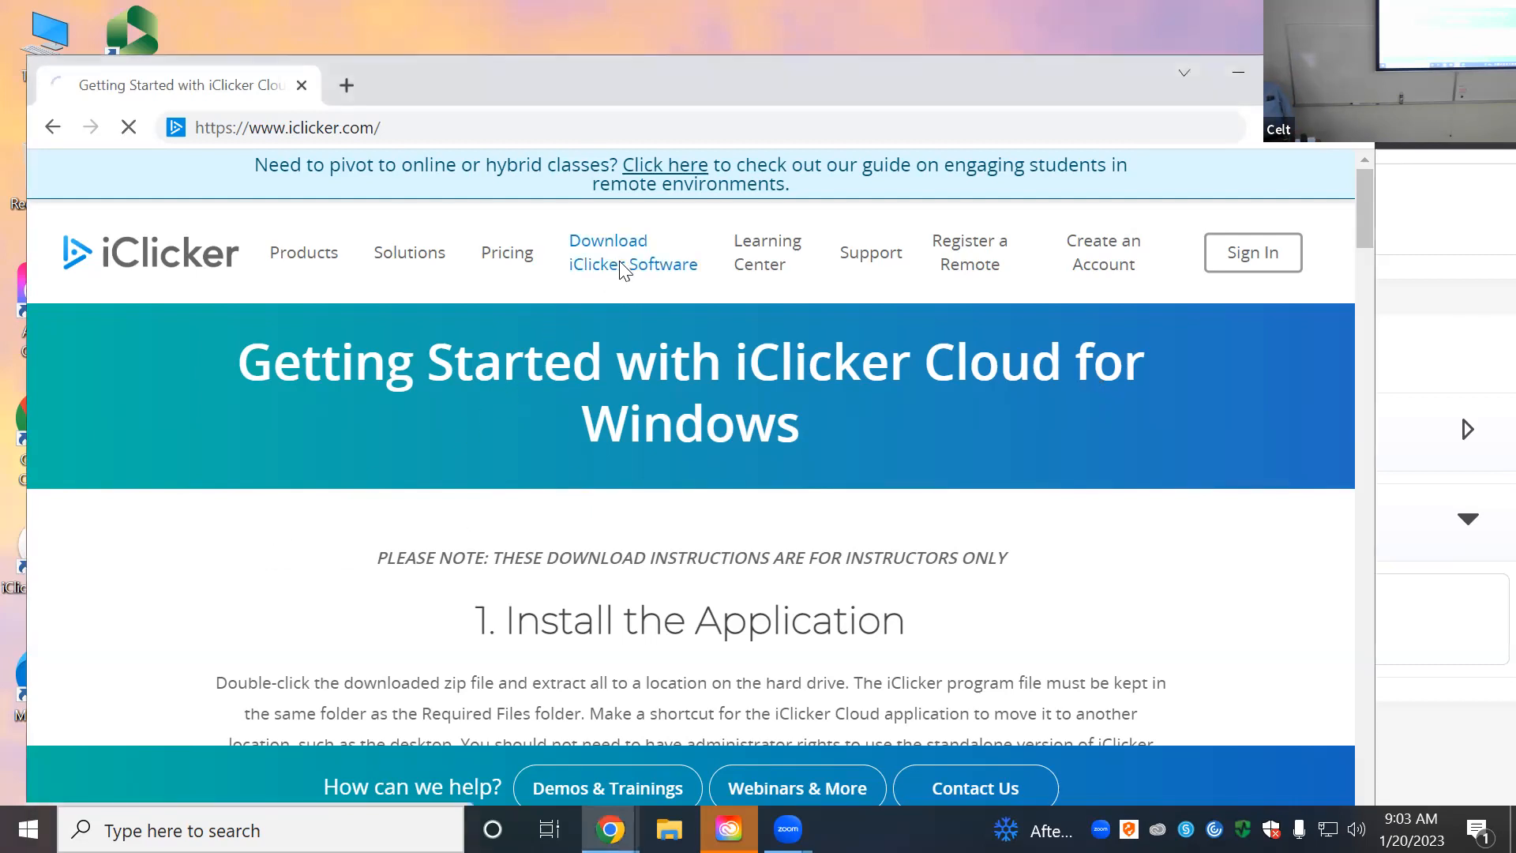
scroll(562, 450, "down", 1)
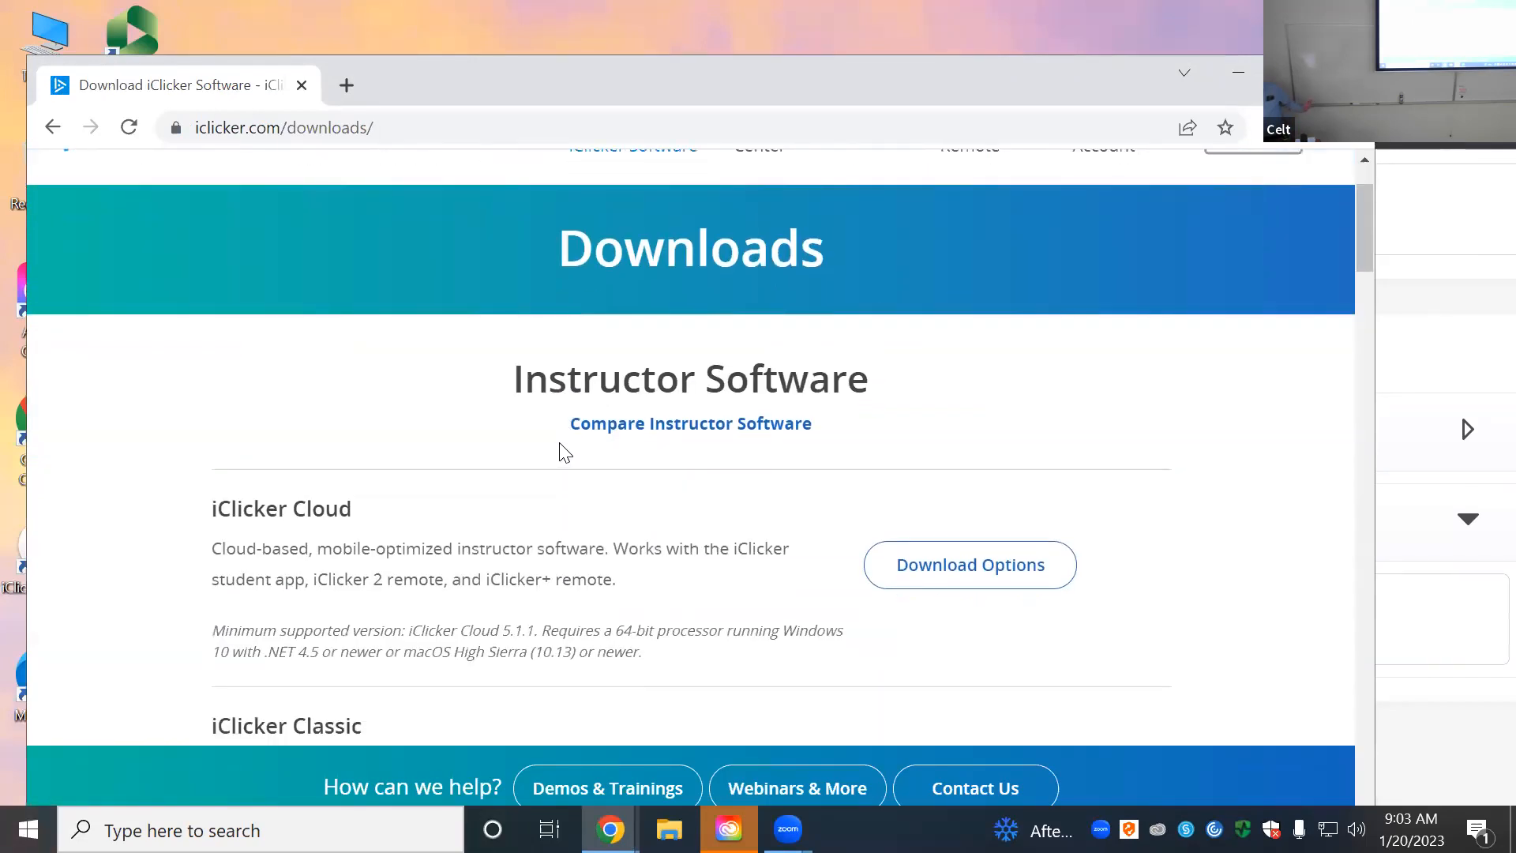
scroll(493, 460, "down", 3)
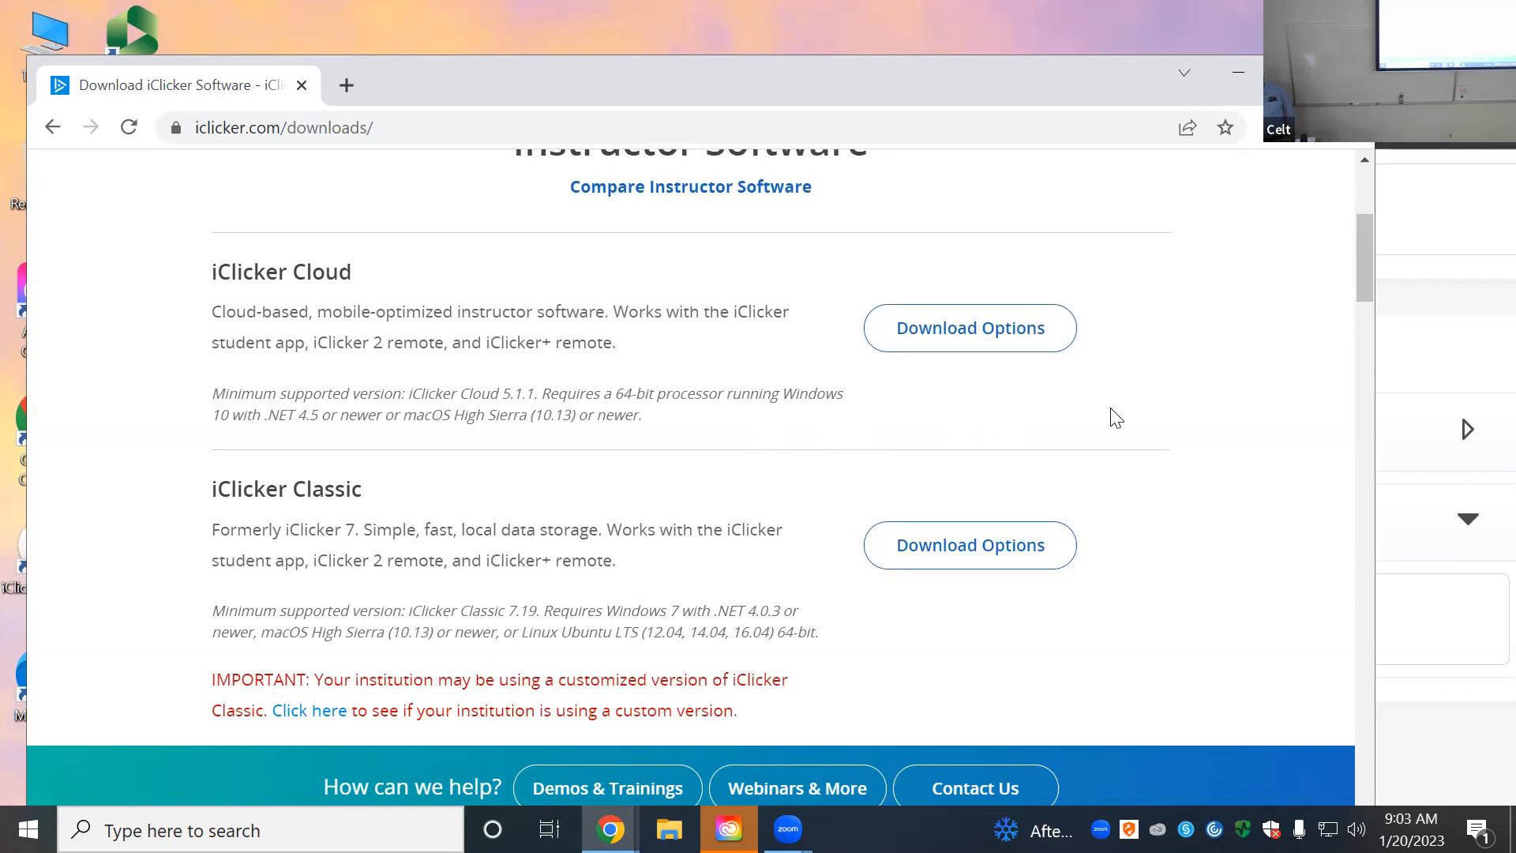
left_click(1016, 348)
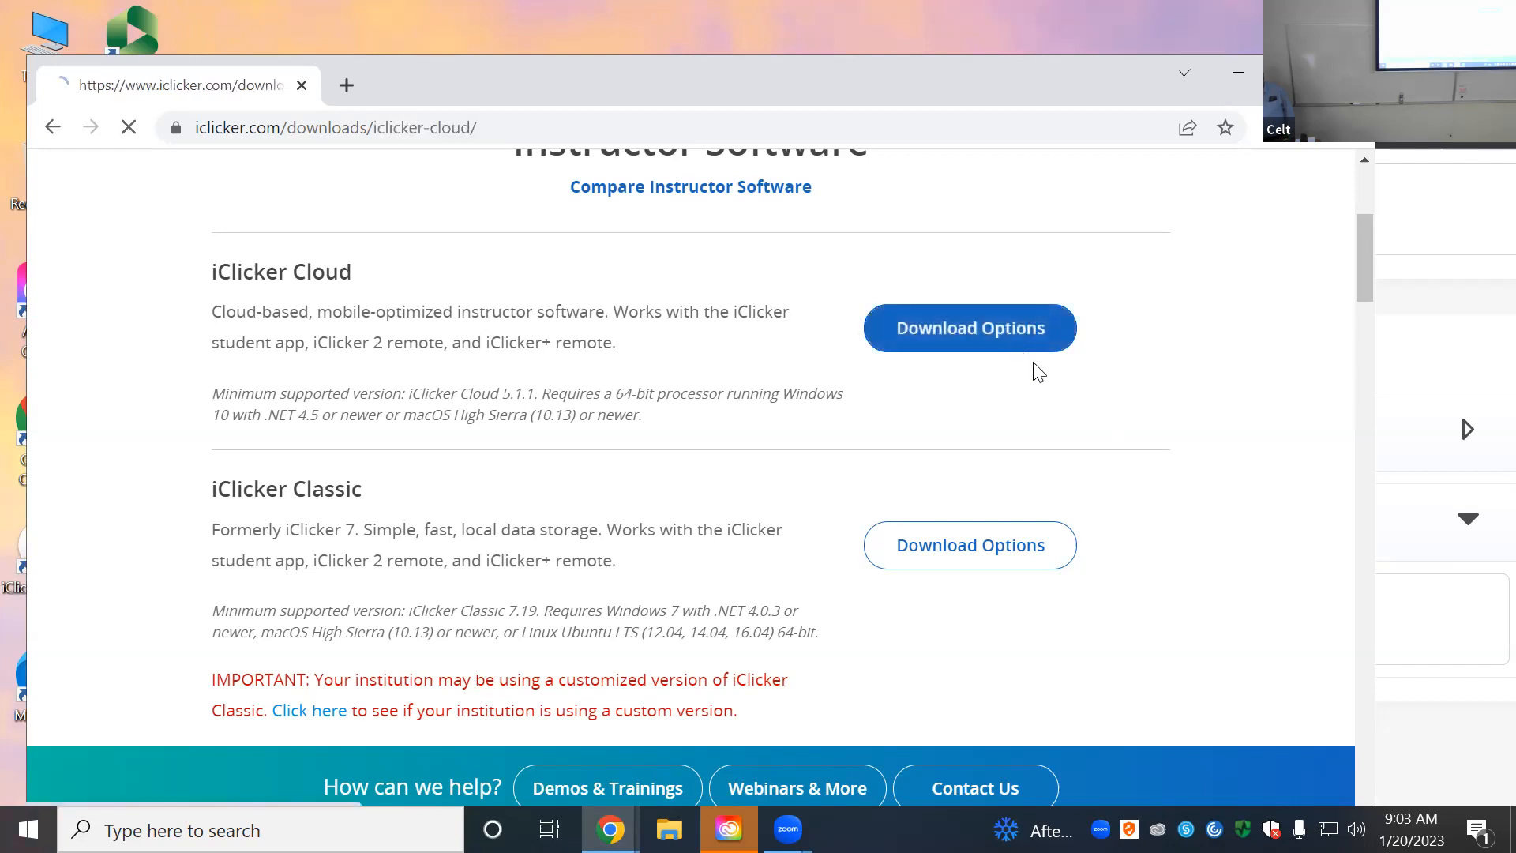
scroll(687, 434, "down", 1)
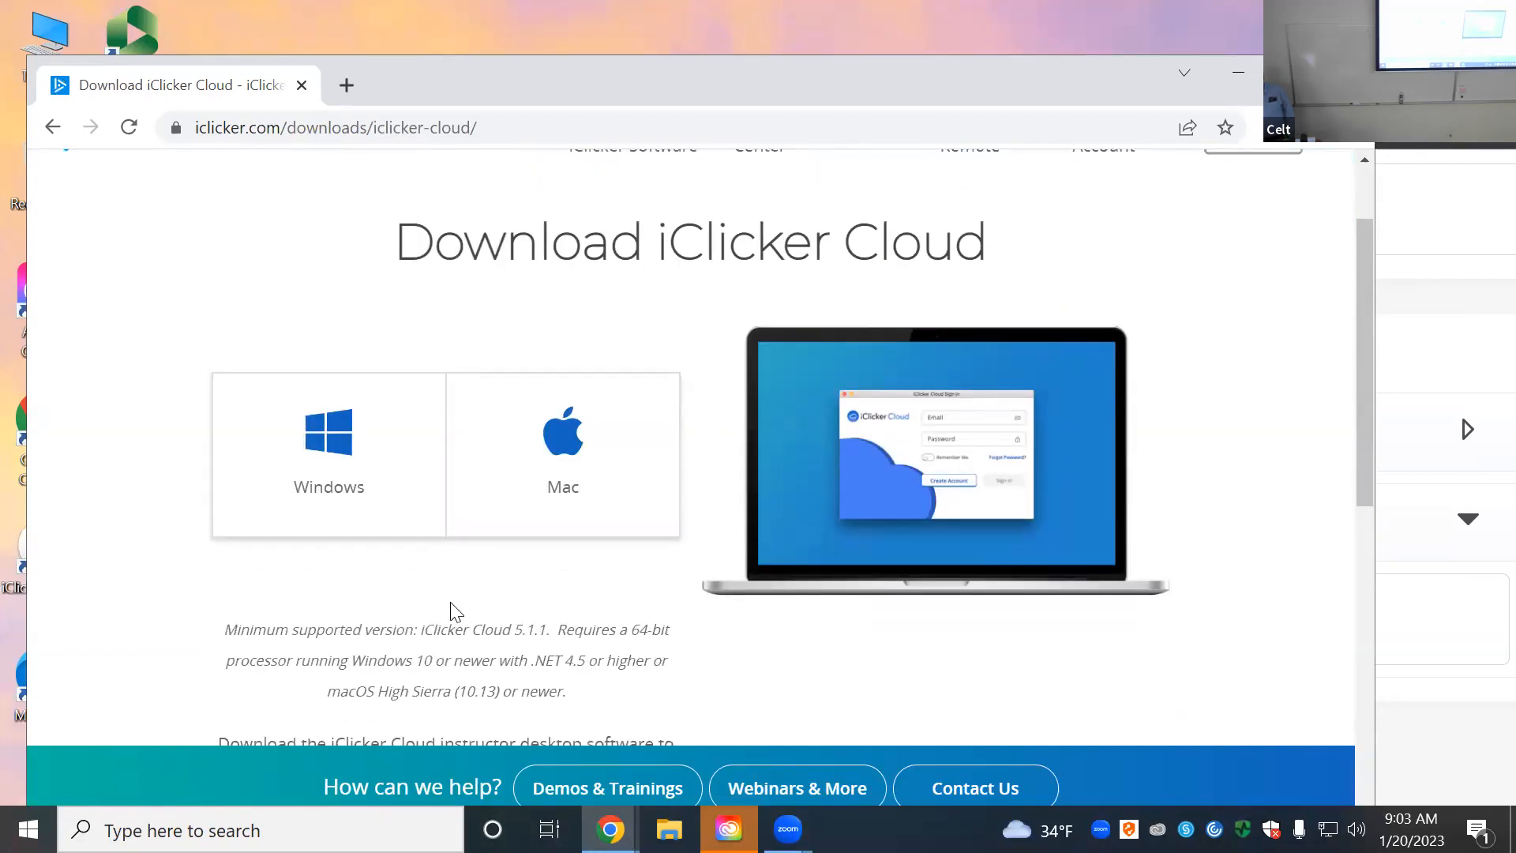
left_click(324, 487)
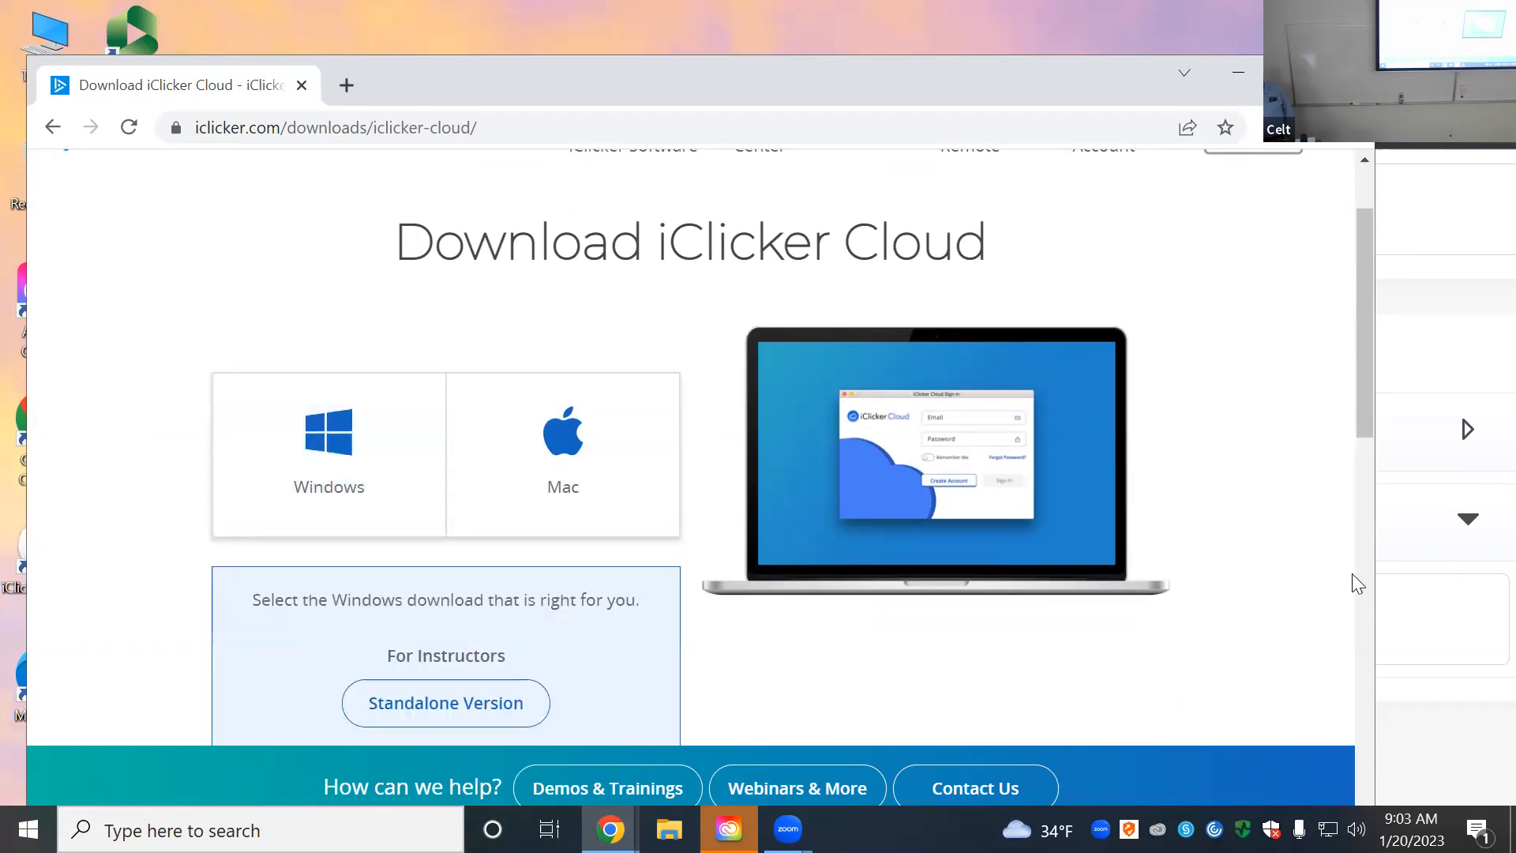
scroll(1276, 508, "down", 4)
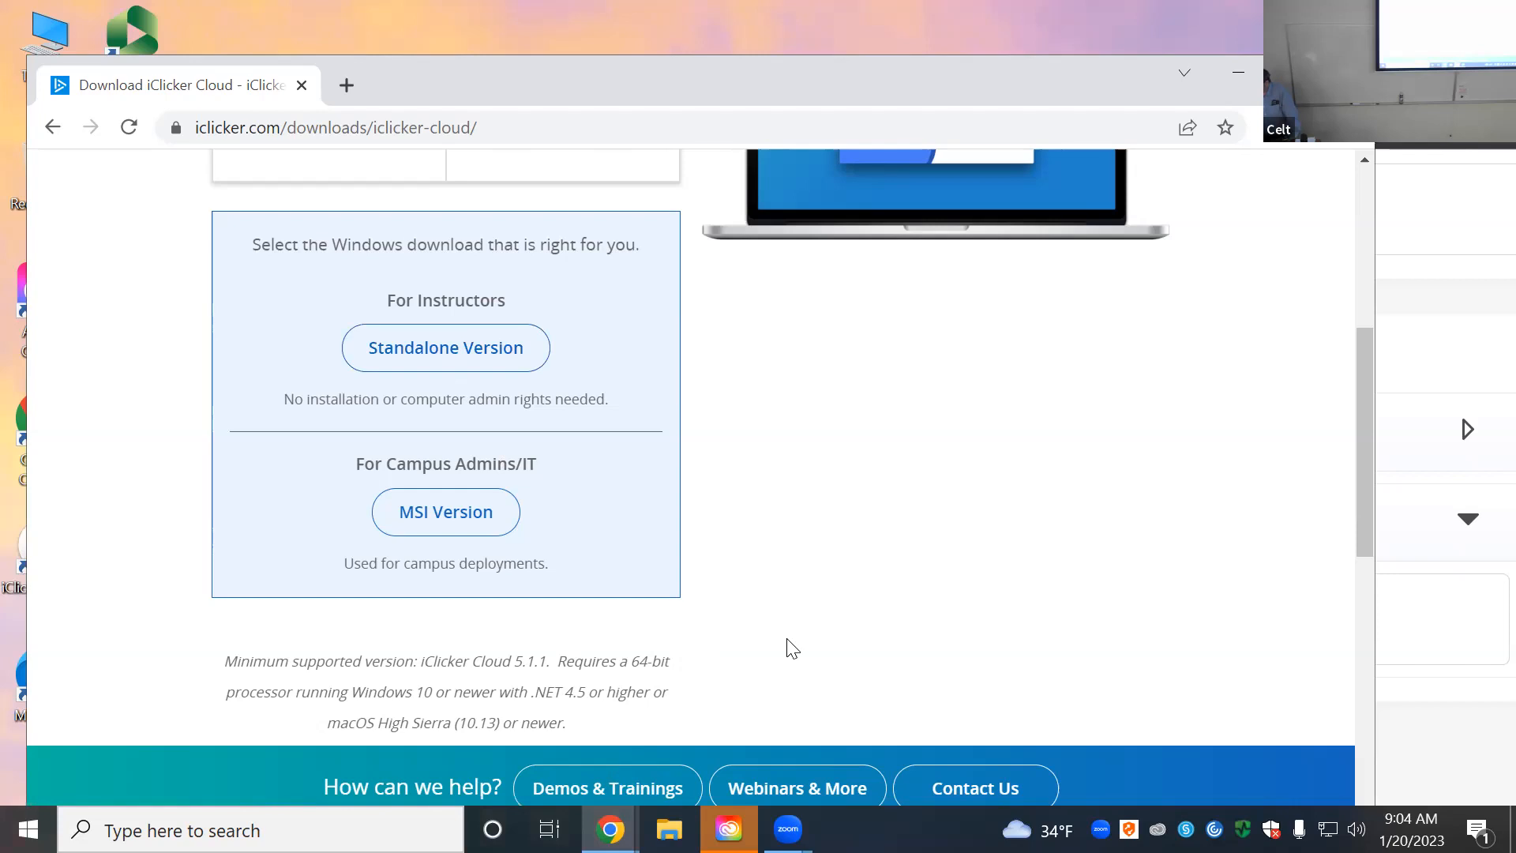
scroll(790, 645, "up", 3)
scroll(793, 645, "up", 3)
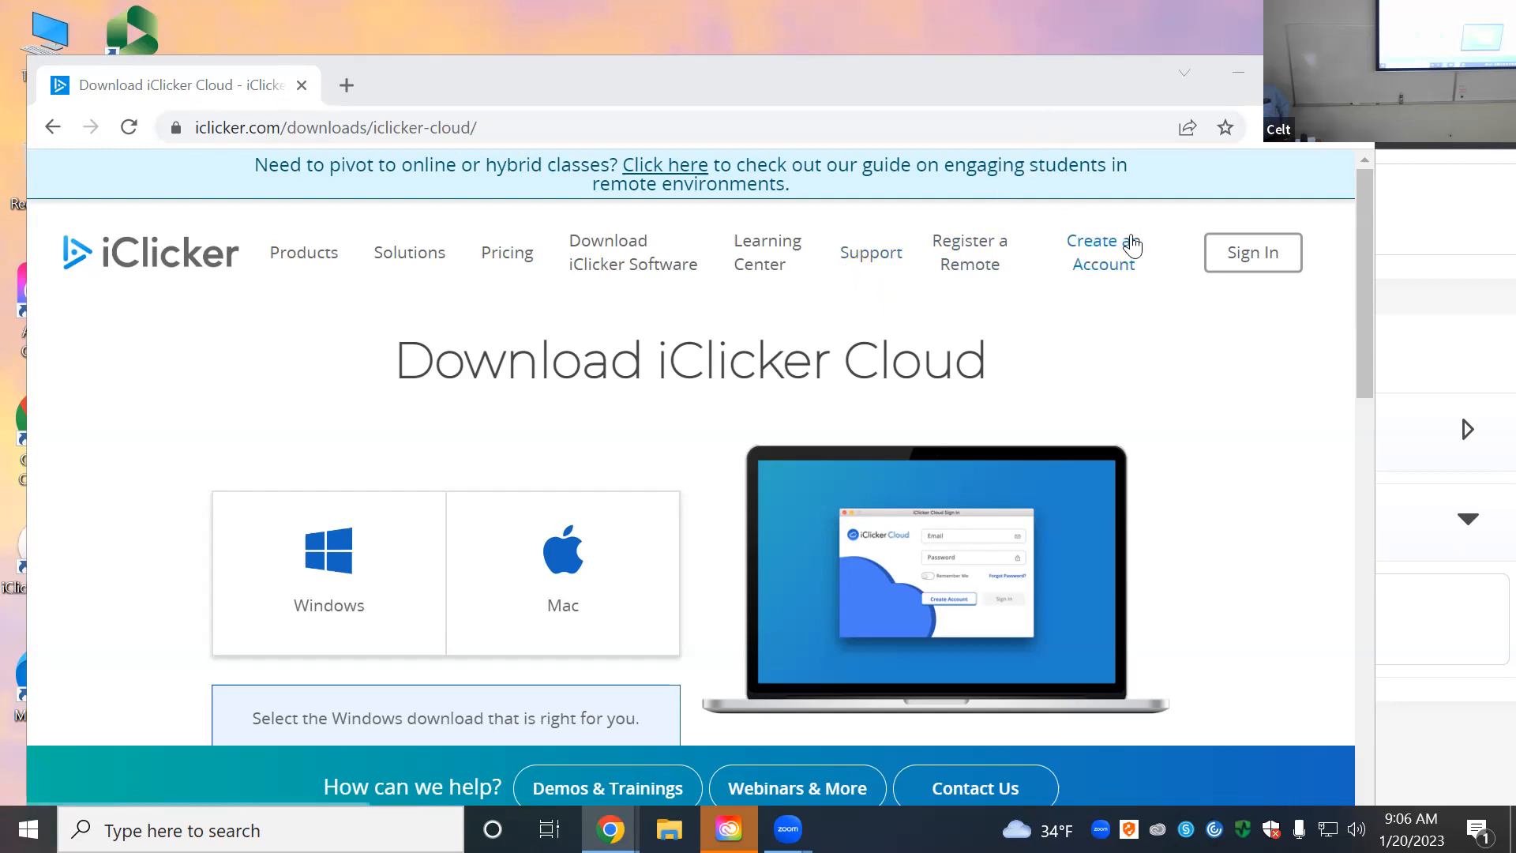
Step: Sign in to iClicker Cloud as an instructor with the instructor email and account password
left_click(1229, 263)
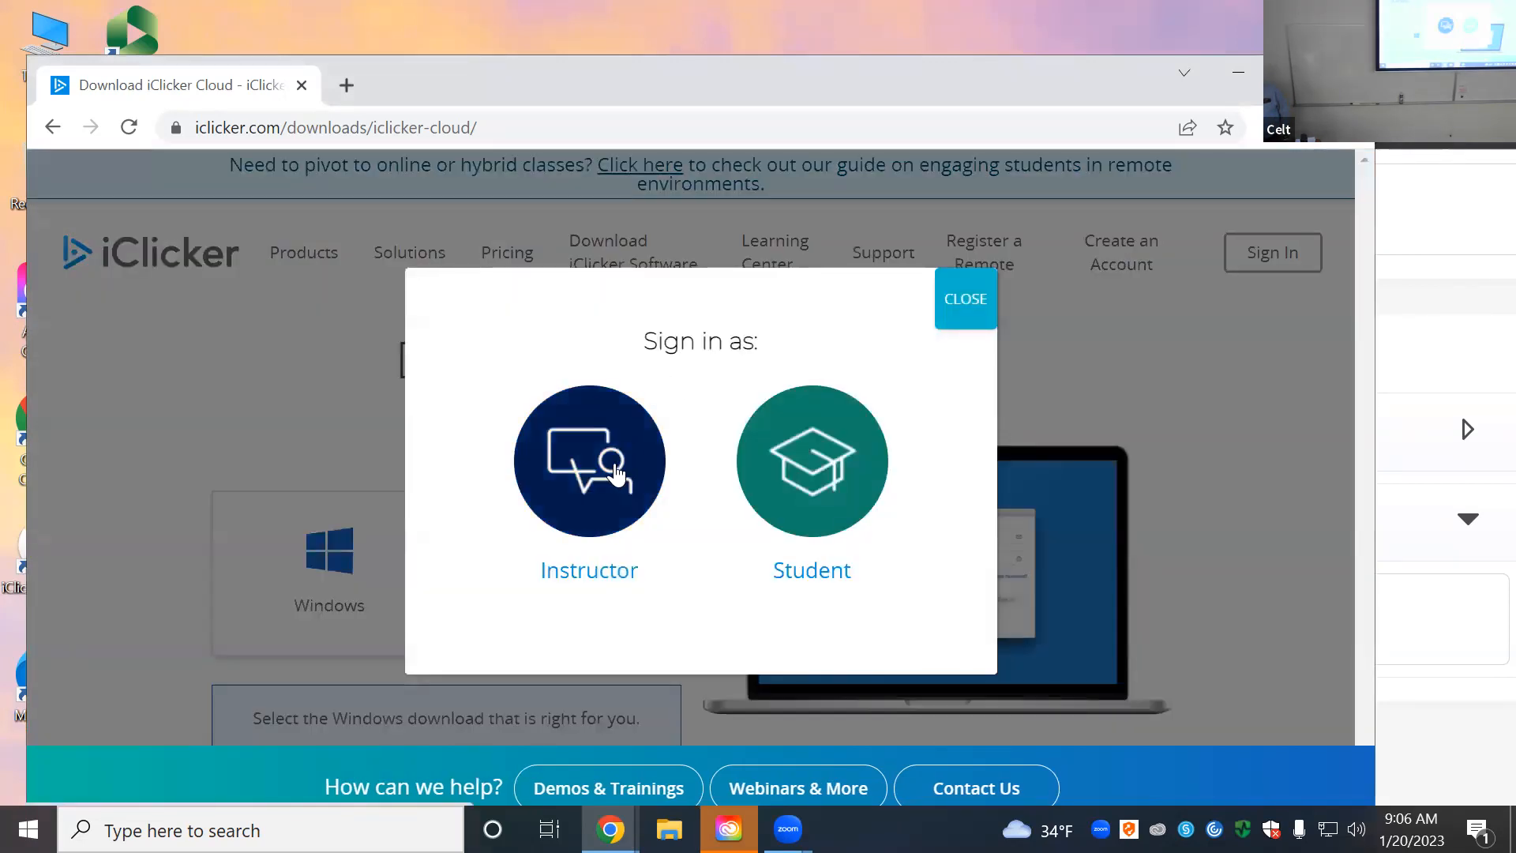
left_click(581, 484)
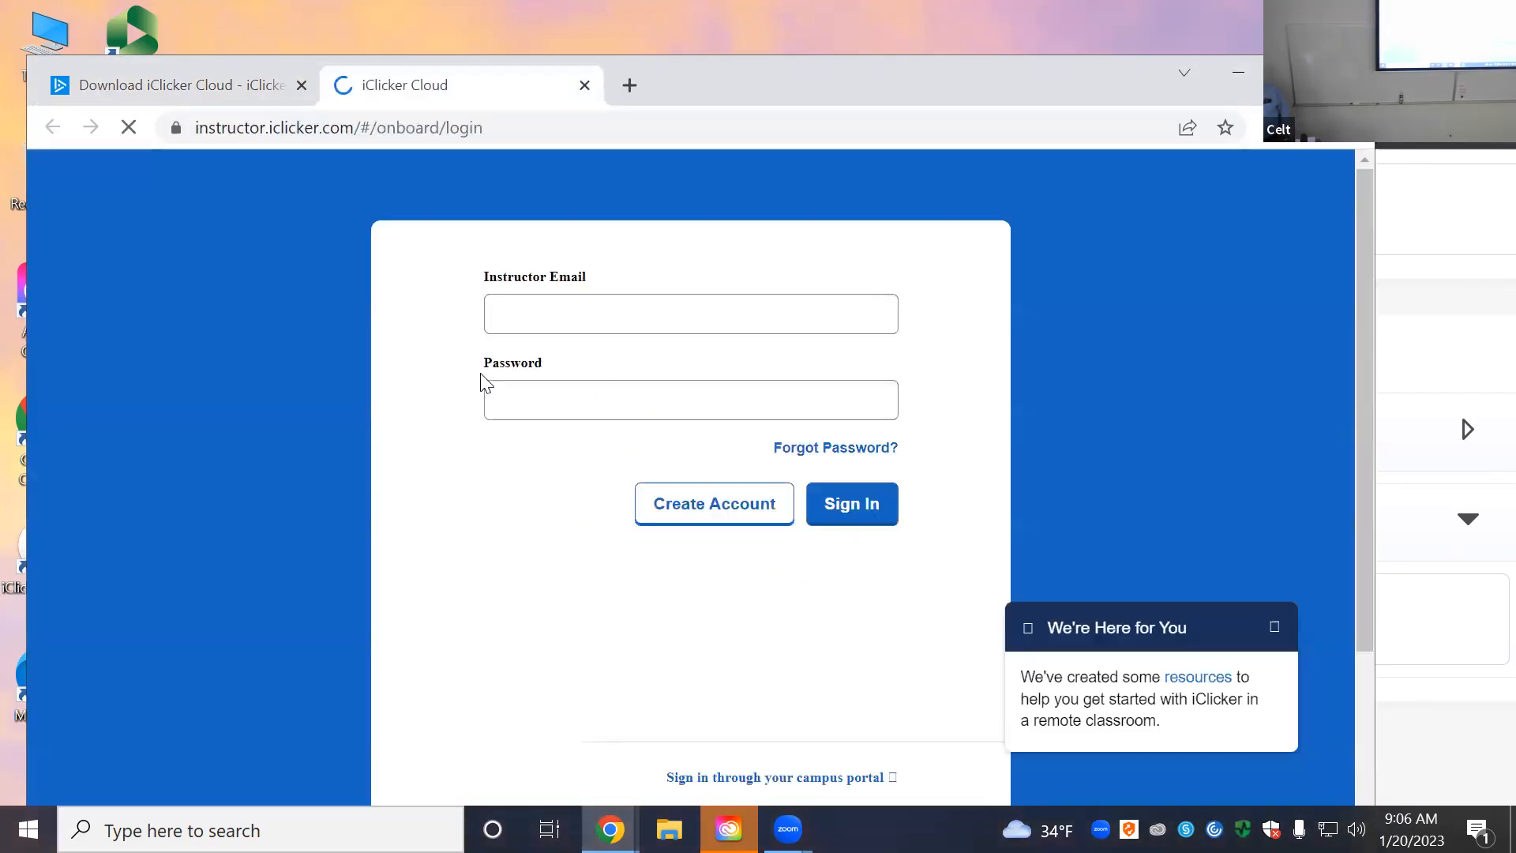
left_click(536, 394)
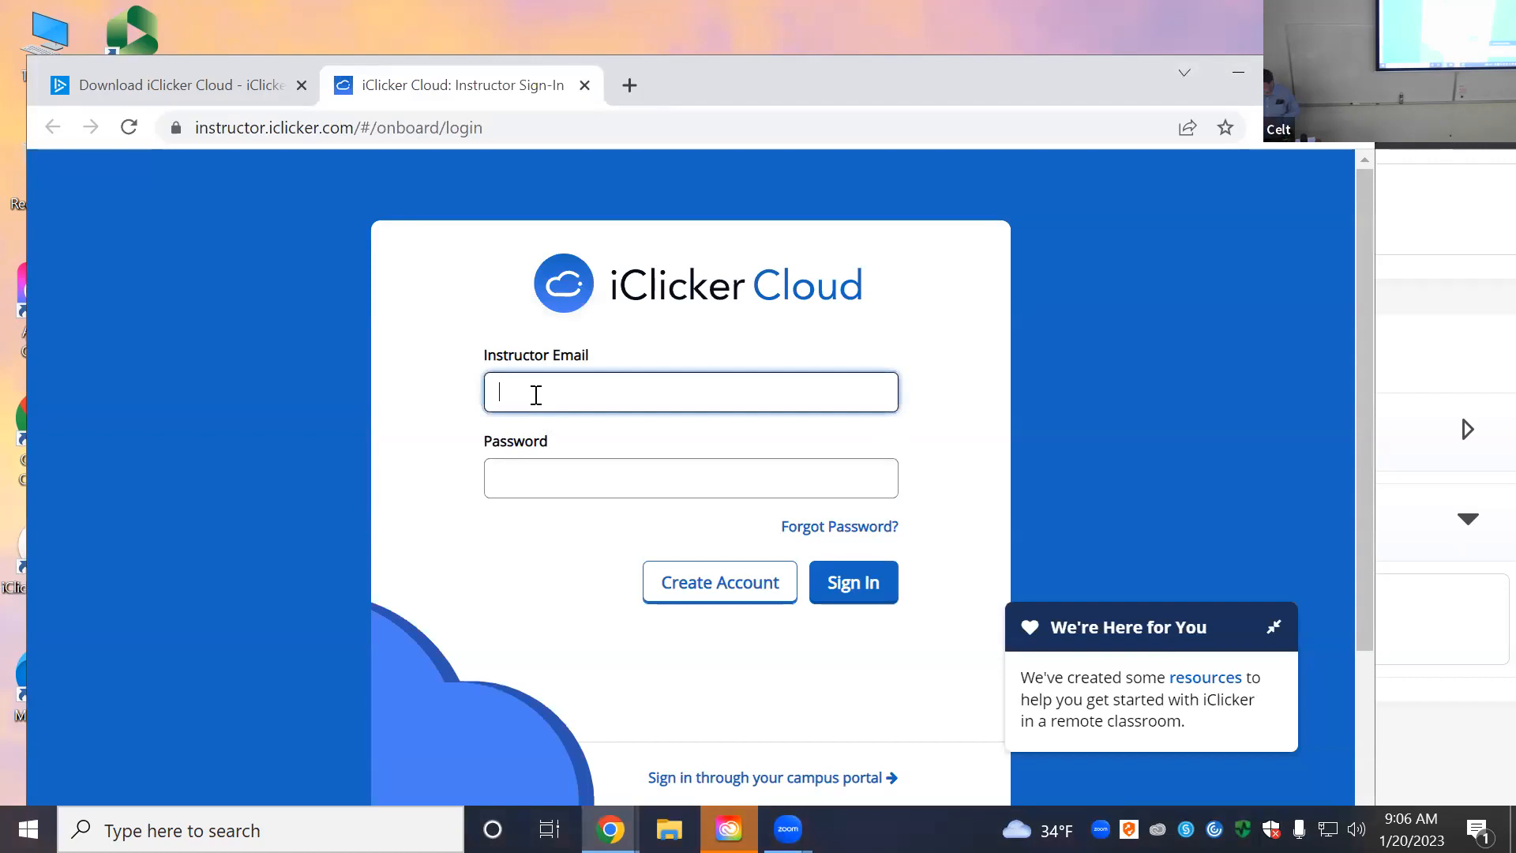
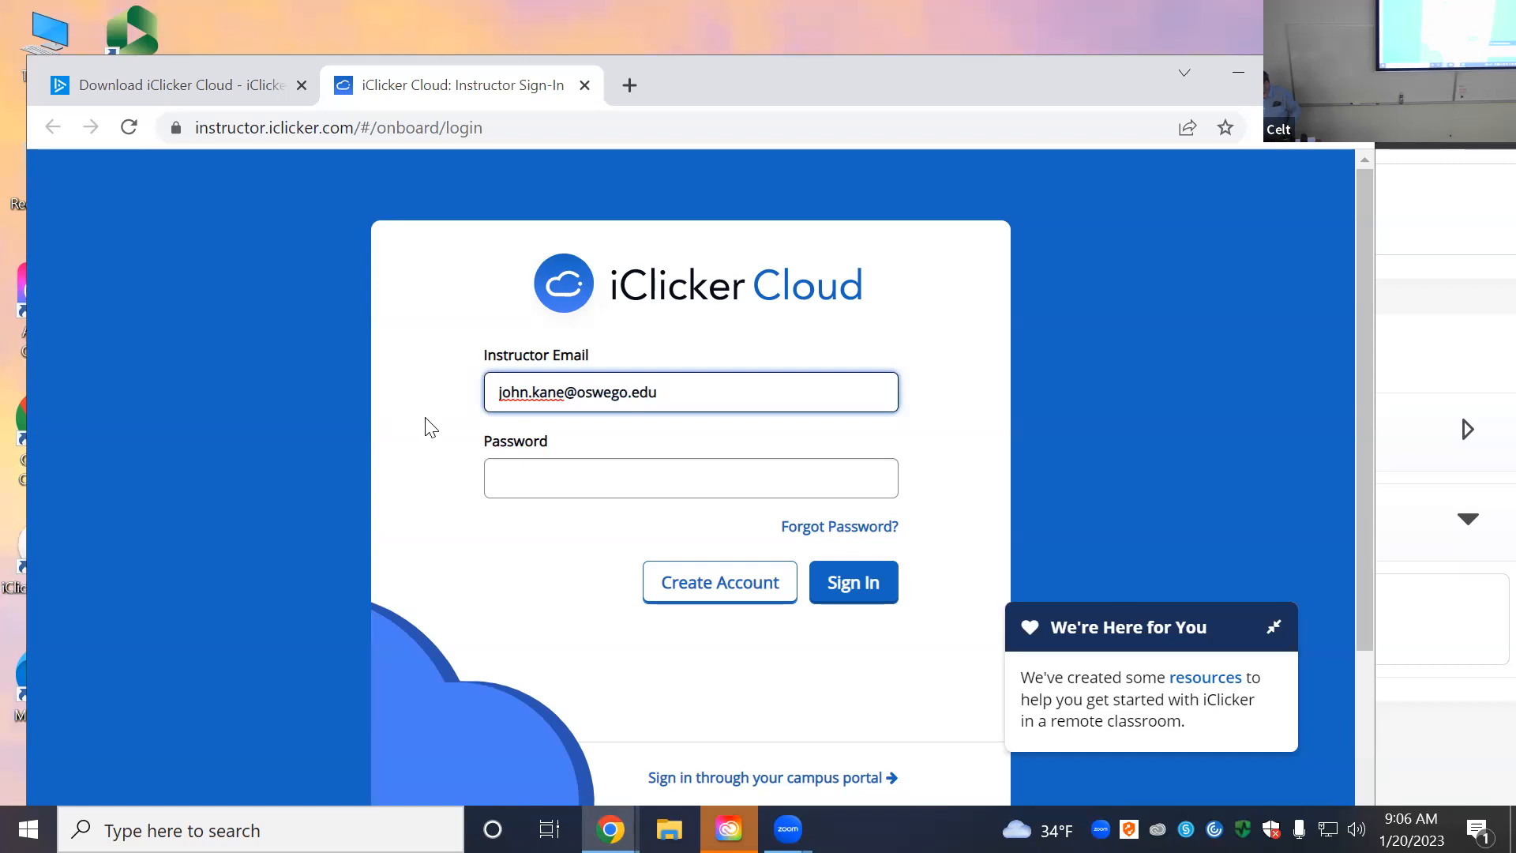
left_click(532, 480)
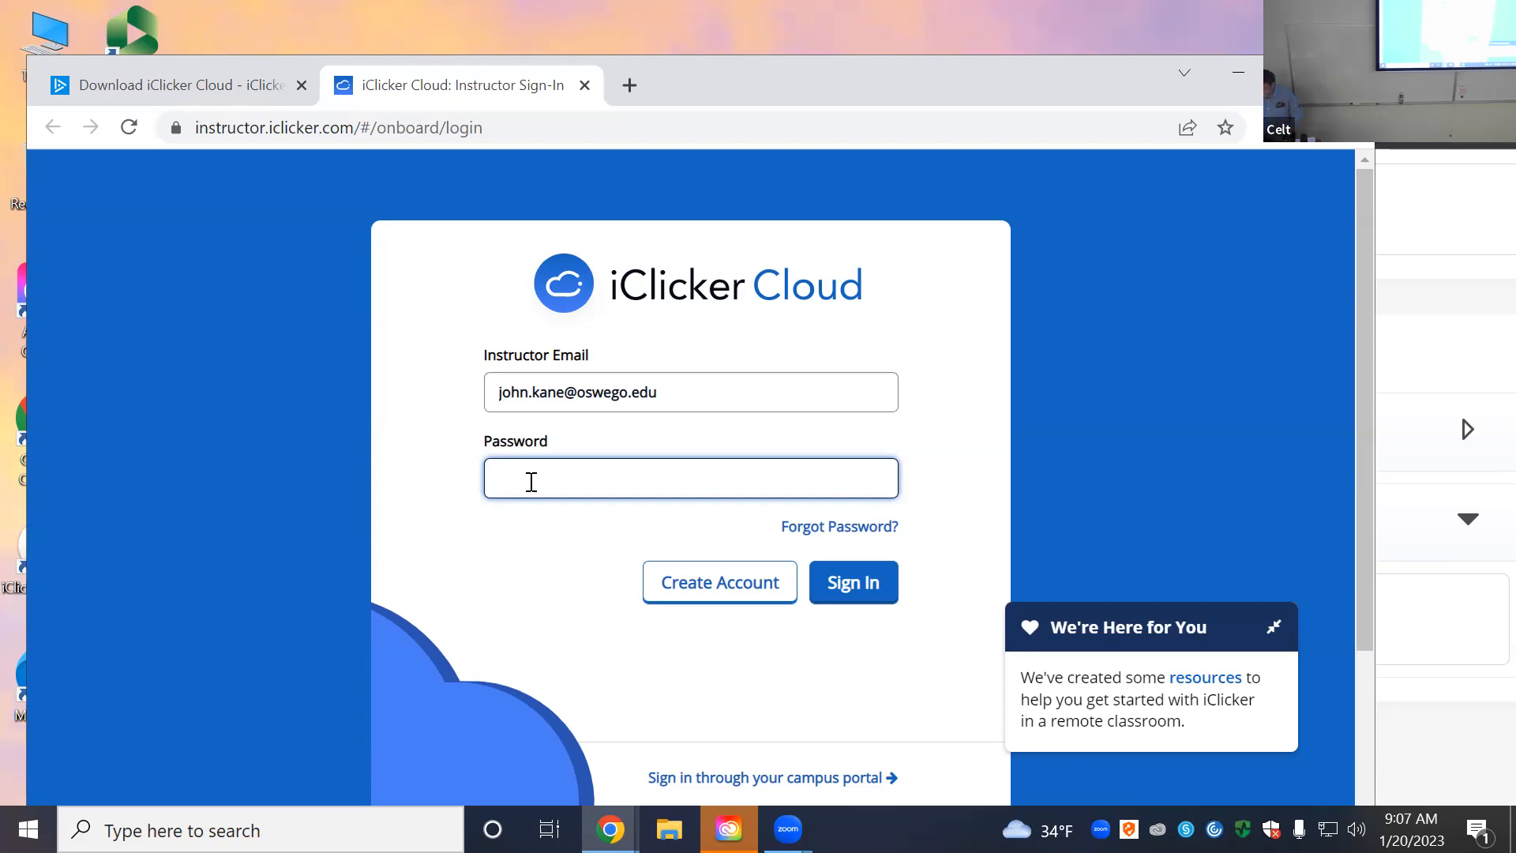
type("•••••")
key("BackSpace")
key("BackSpace")
key("BackSpace")
key("BackSpace")
key("BackSpace")
type("••••••••••••••••")
key("Return")
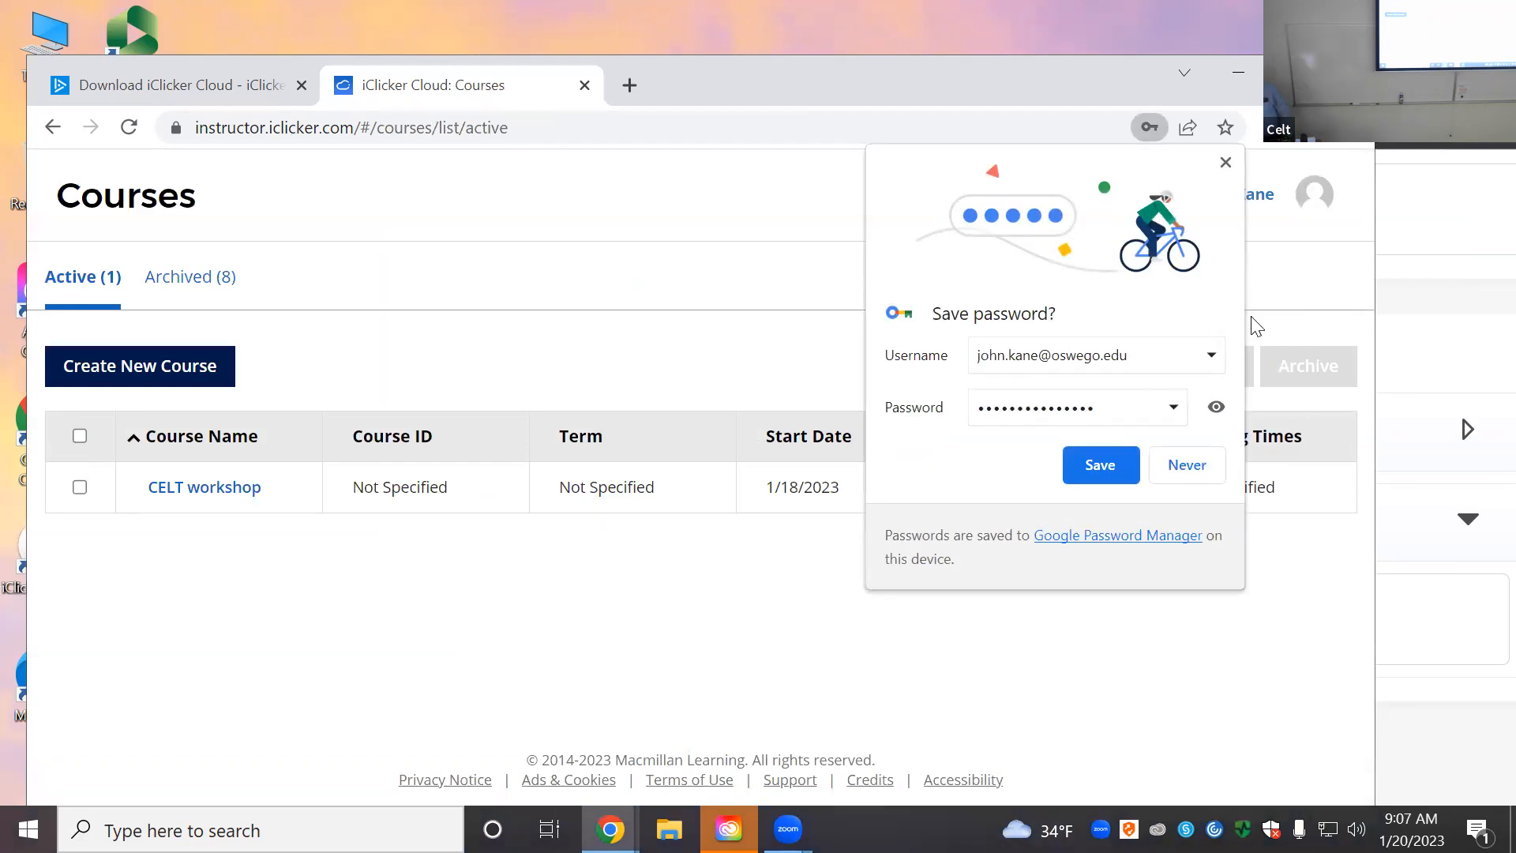
Step: Choose Never so Chrome does not save the login password
left_click(1187, 466)
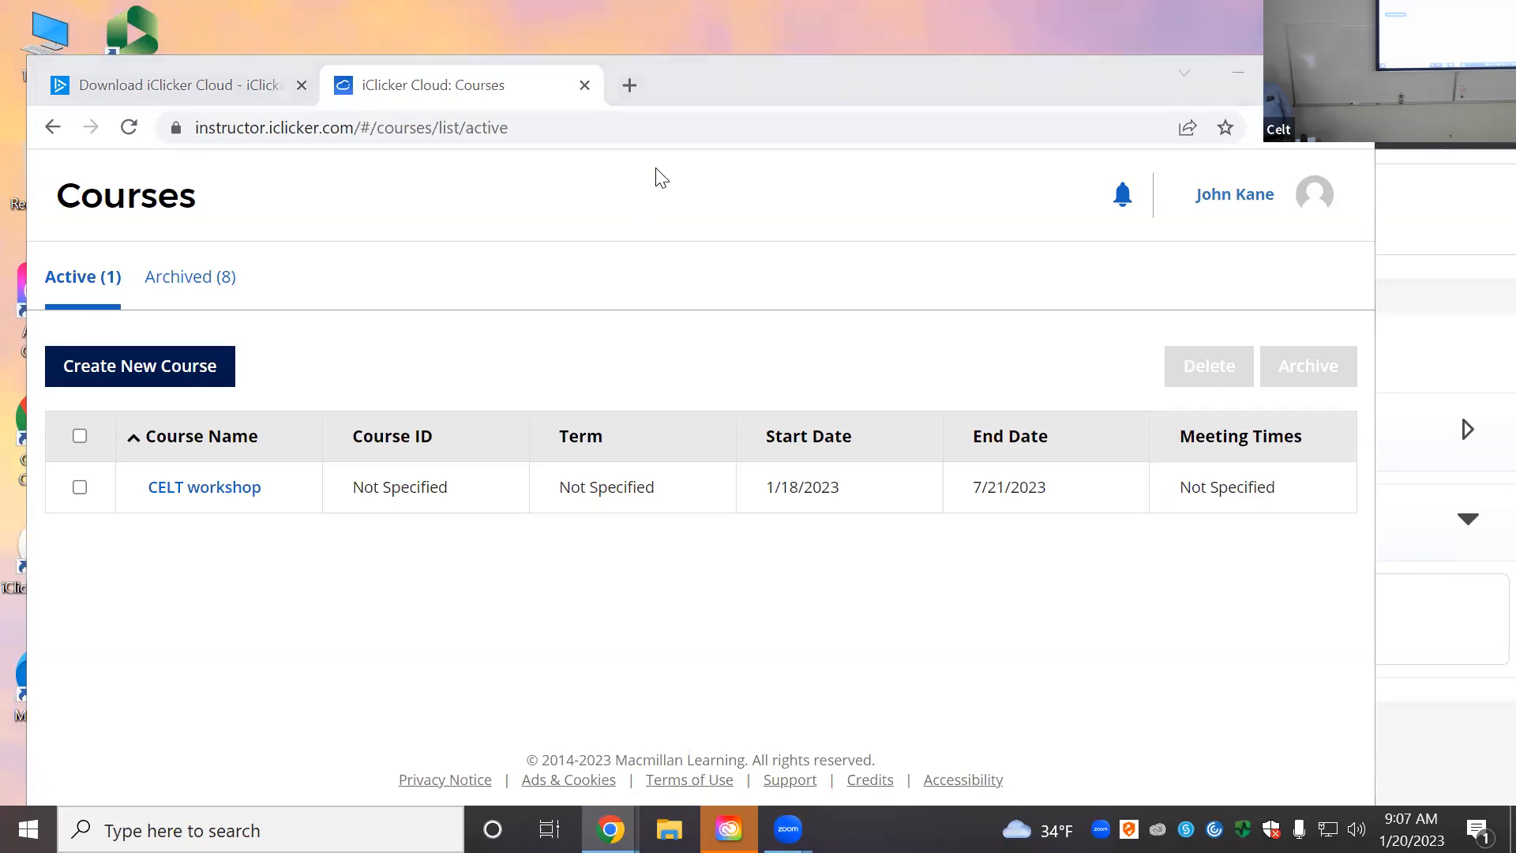
Step: Start a new course with discipline Economics and course name 'Econometrics'
left_click(175, 376)
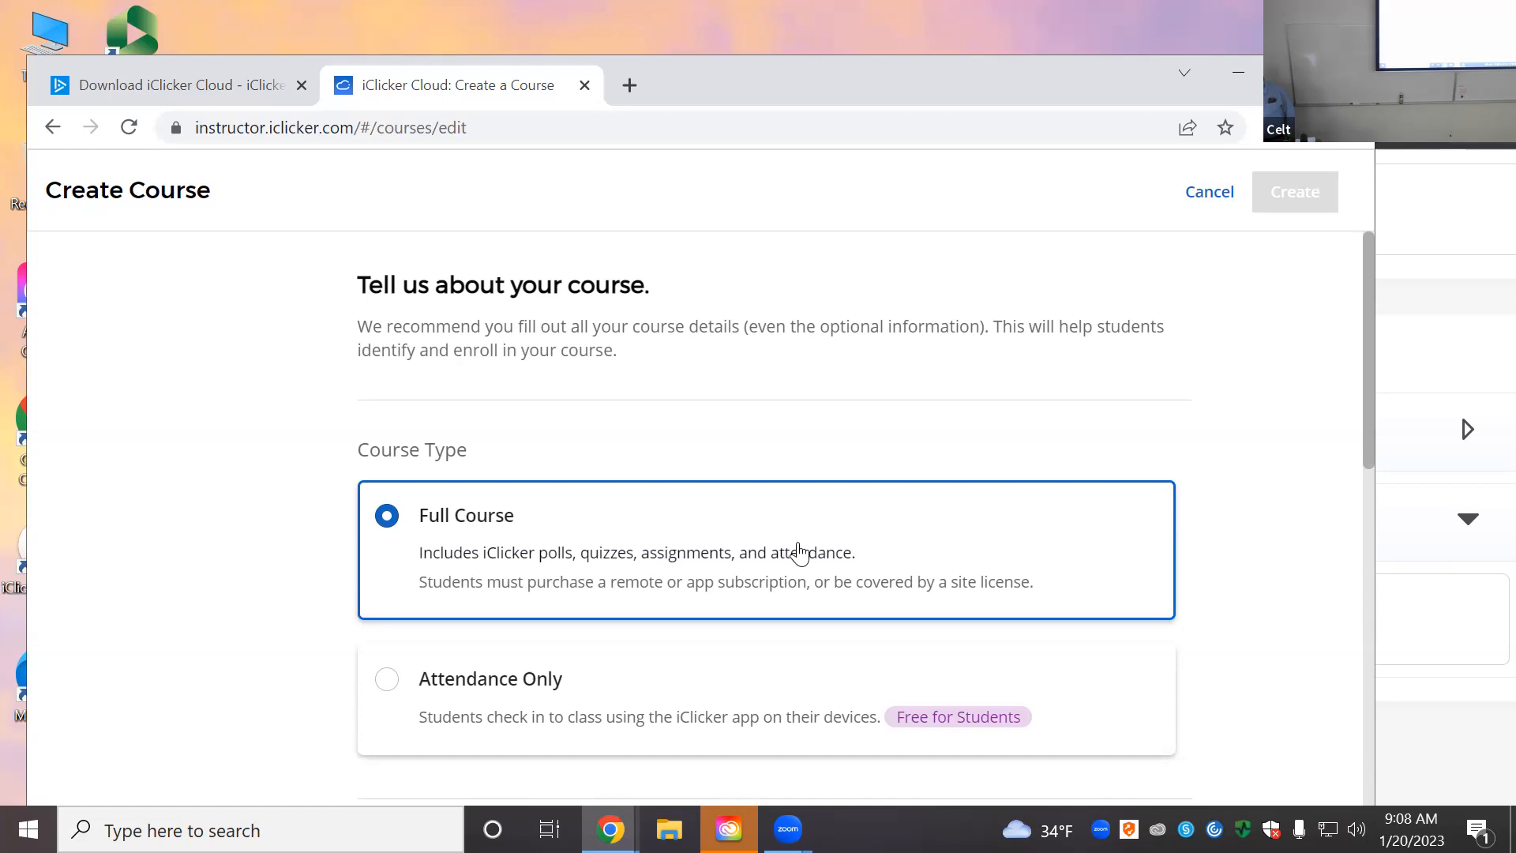
scroll(792, 552, "down", 1)
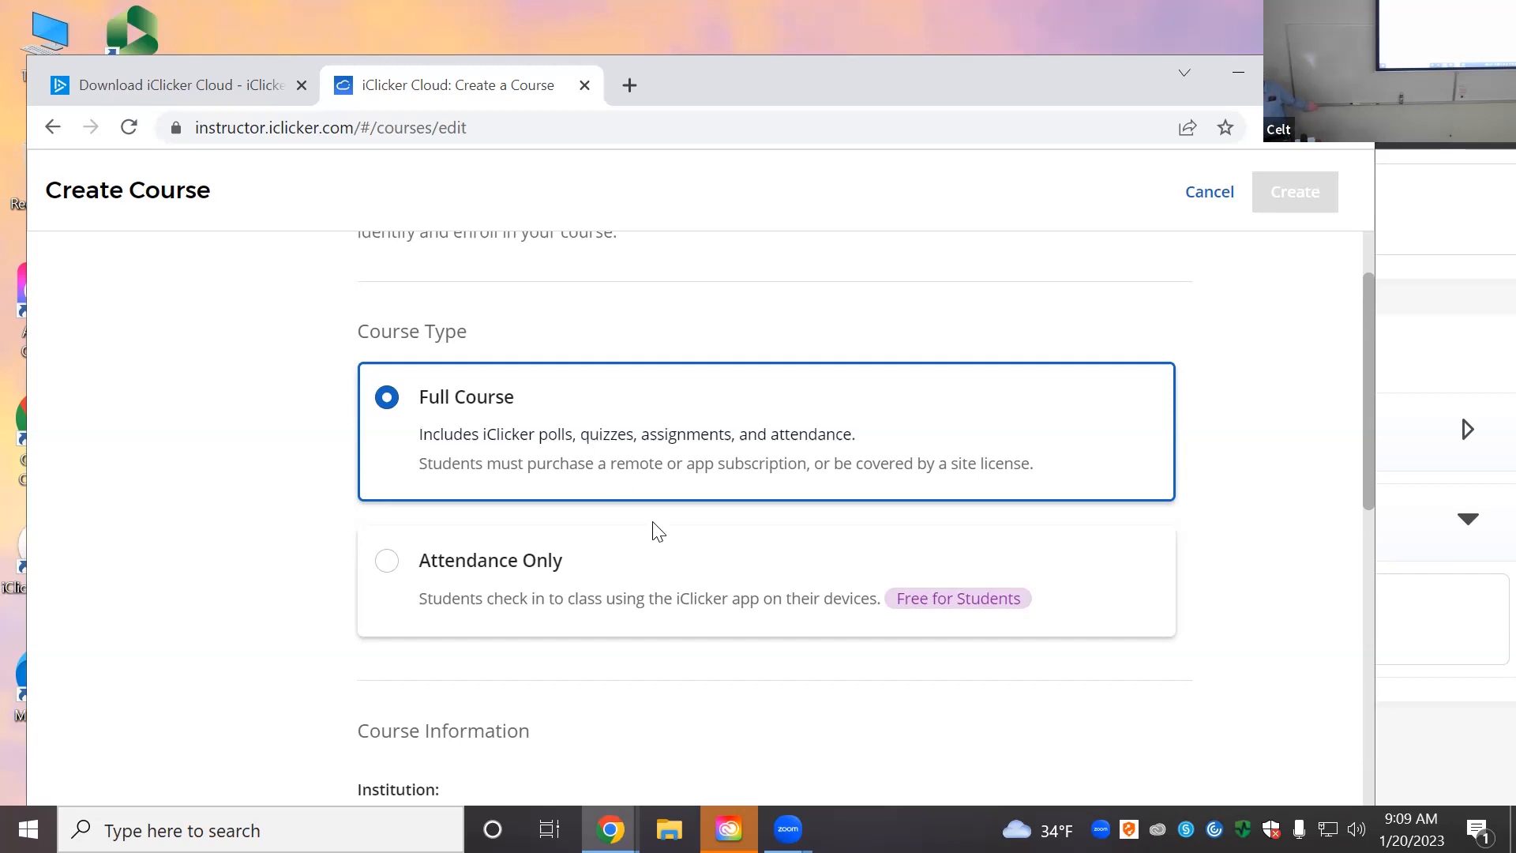
scroll(796, 671, "down", 3)
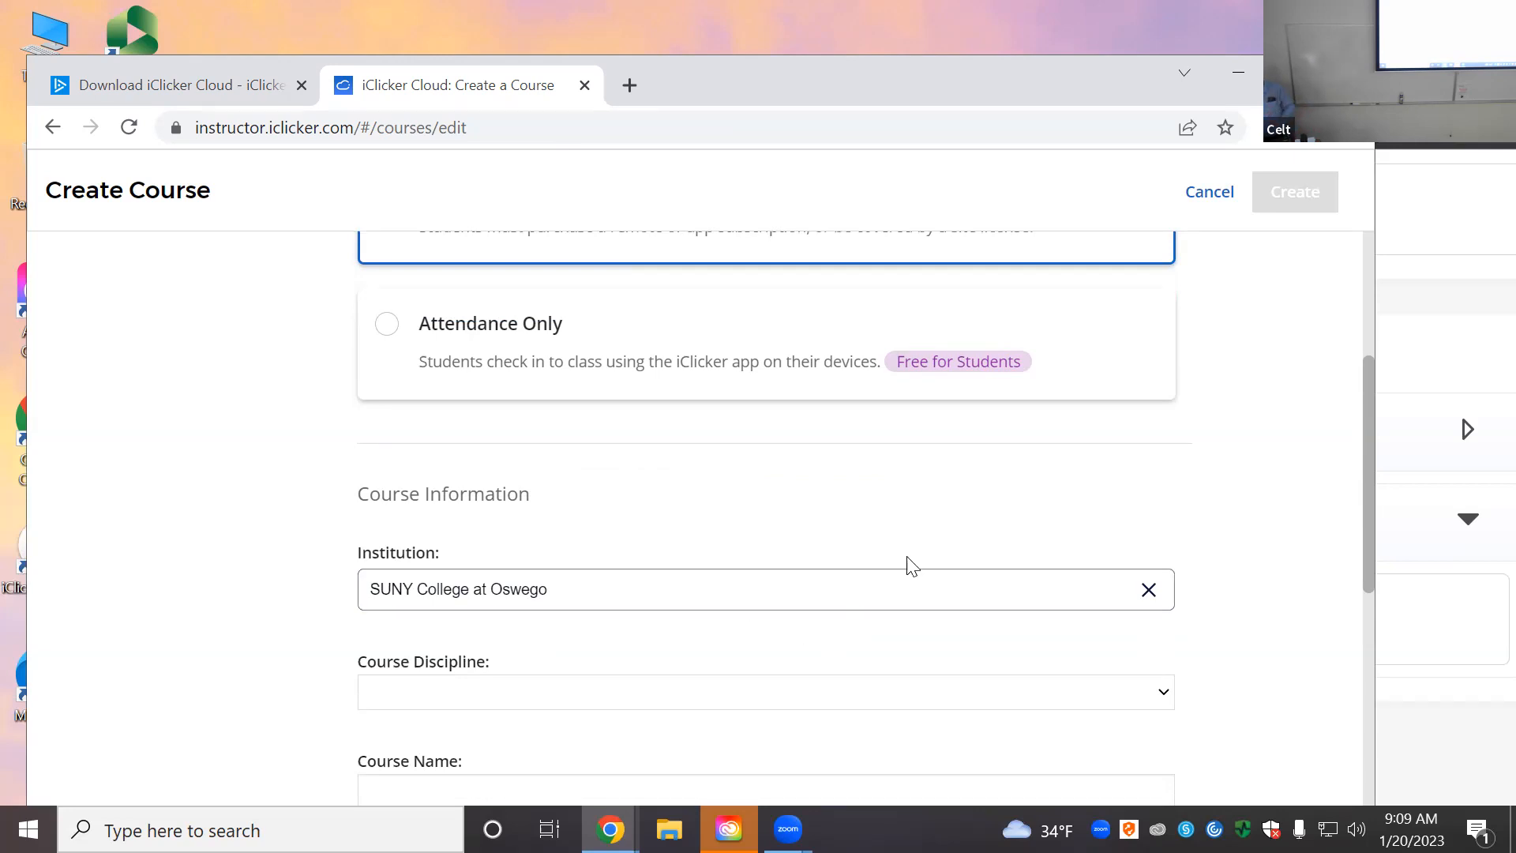
scroll(937, 548, "down", 3)
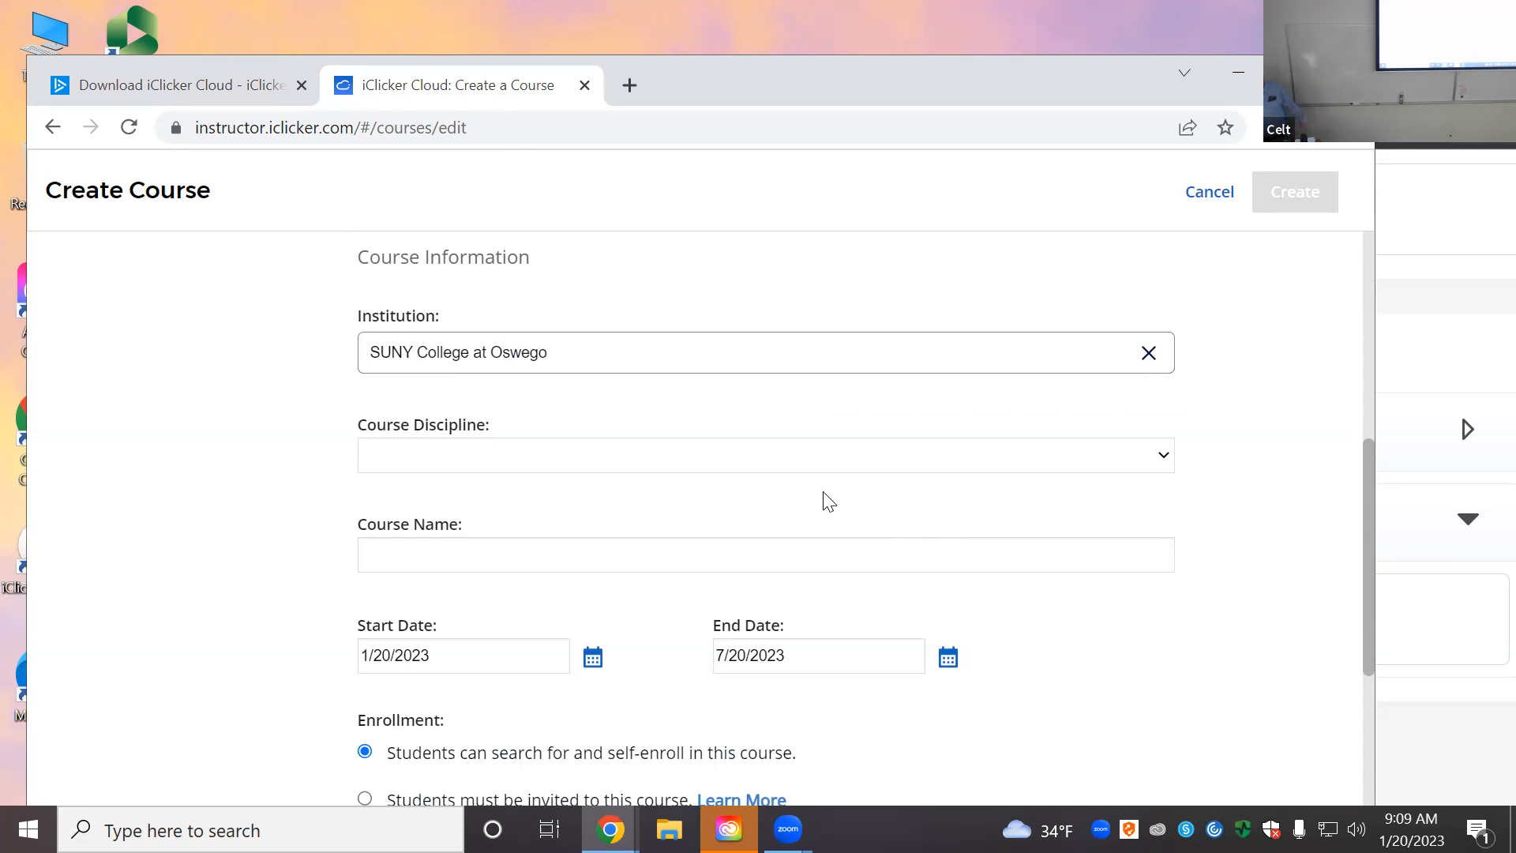
left_click(786, 464)
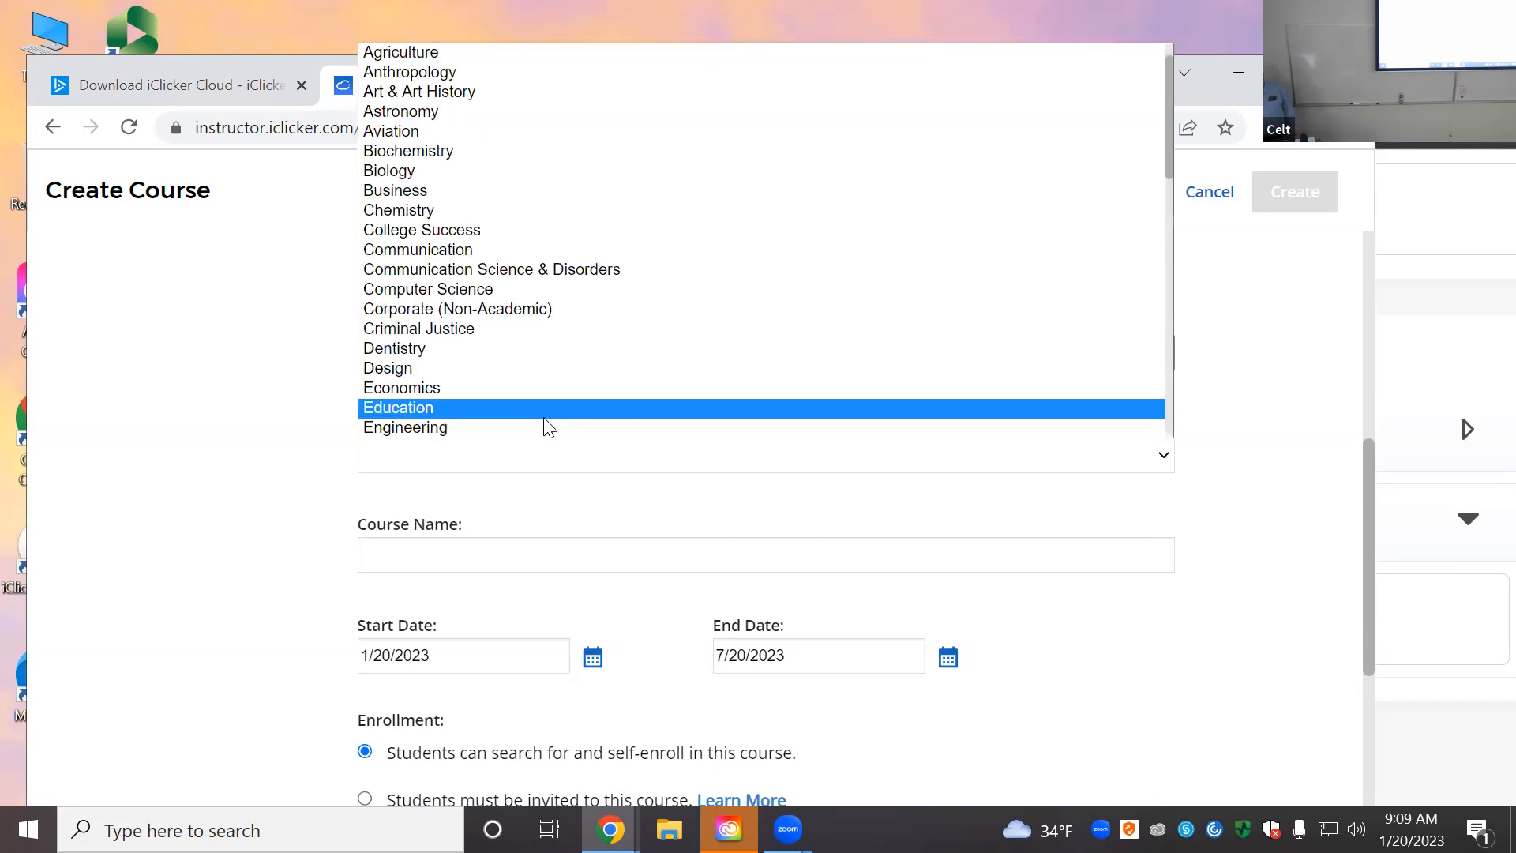
left_click(537, 390)
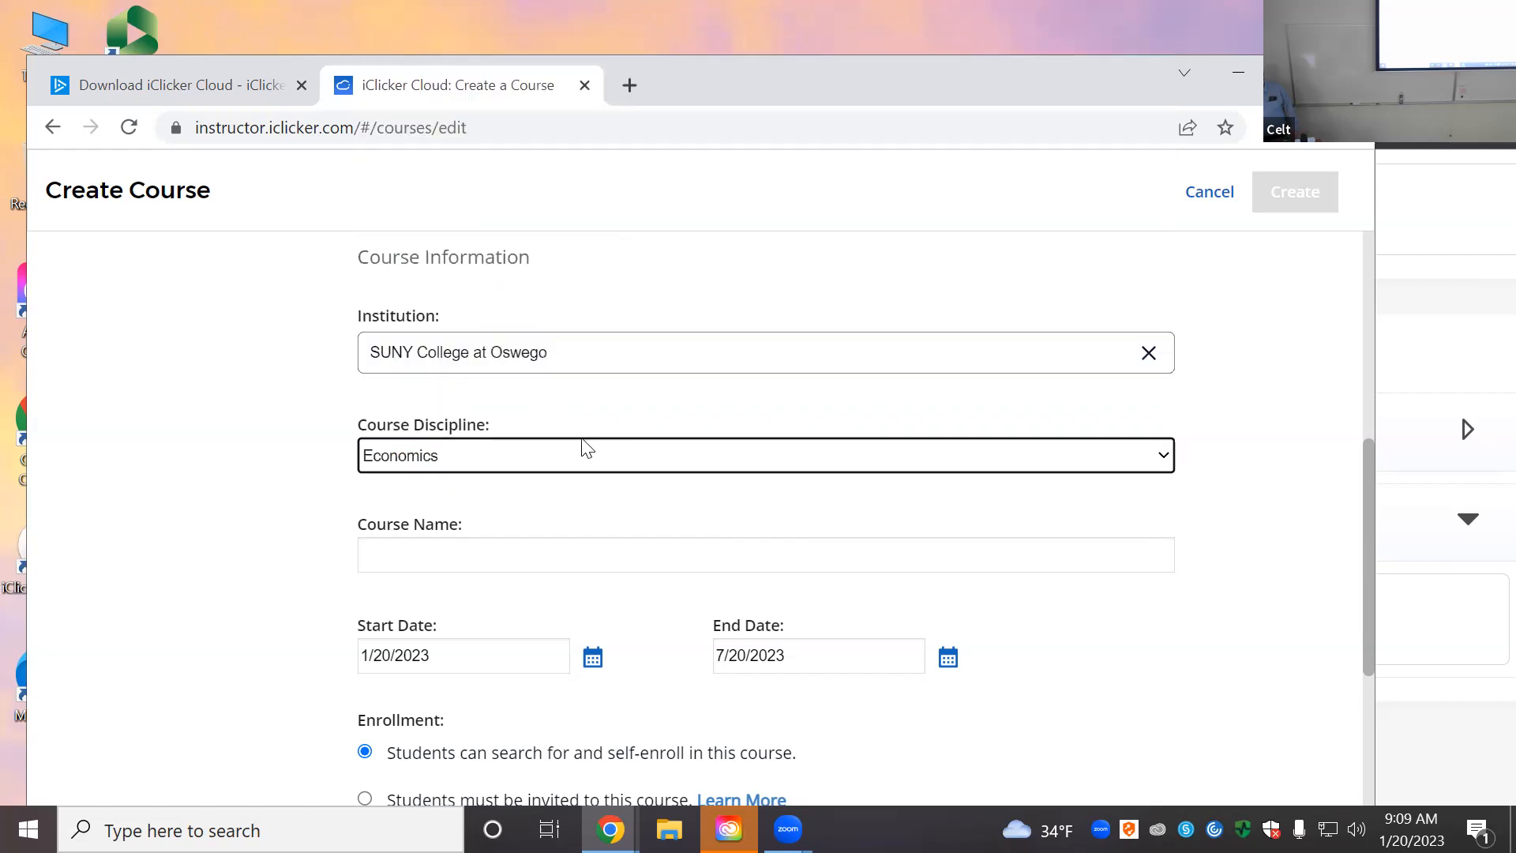
left_click(485, 548)
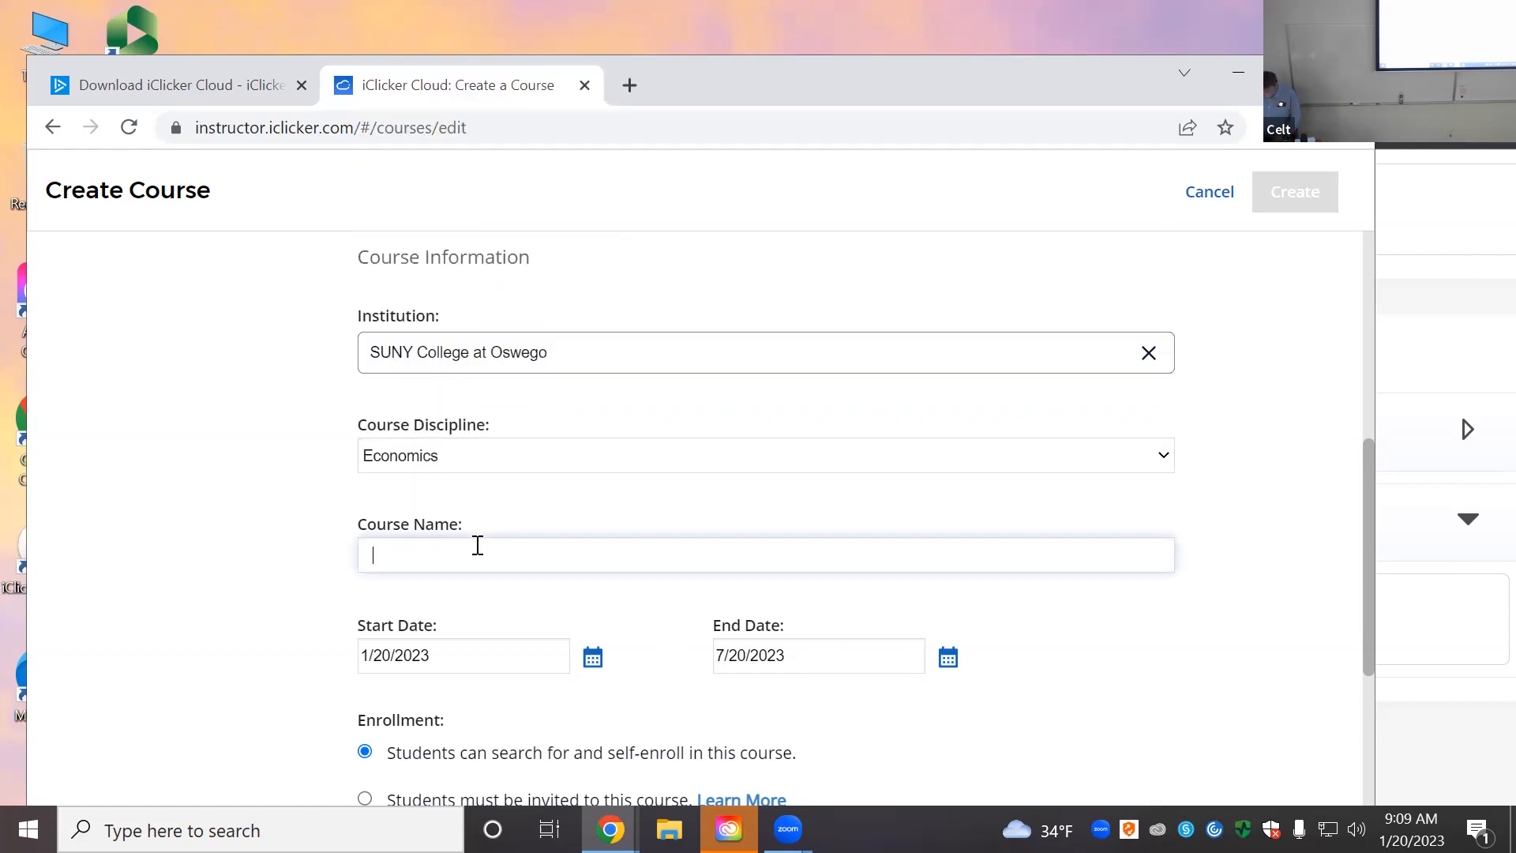
type("Econometr")
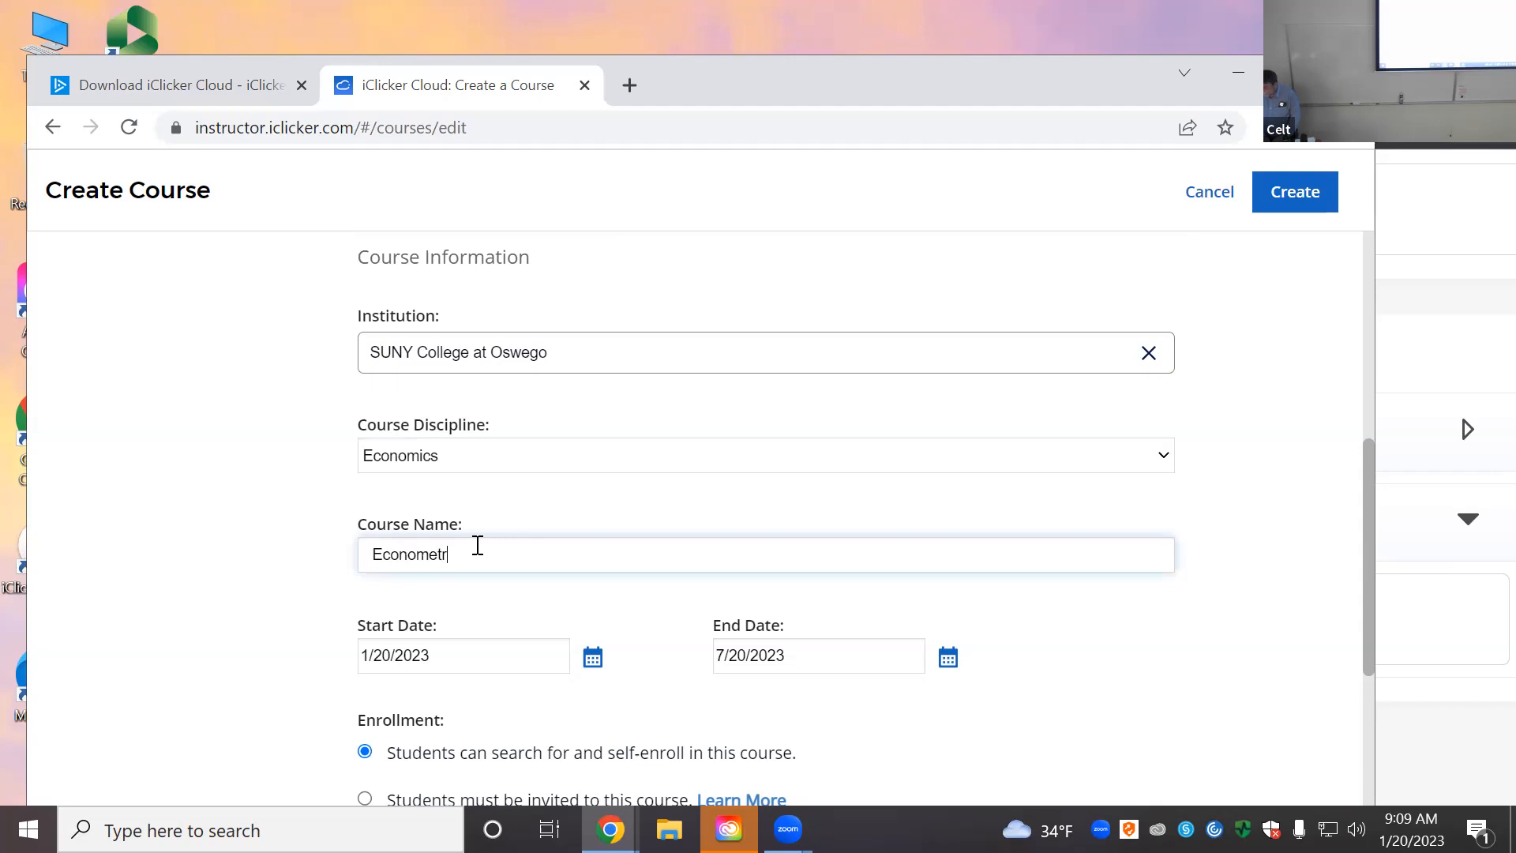
type("ics")
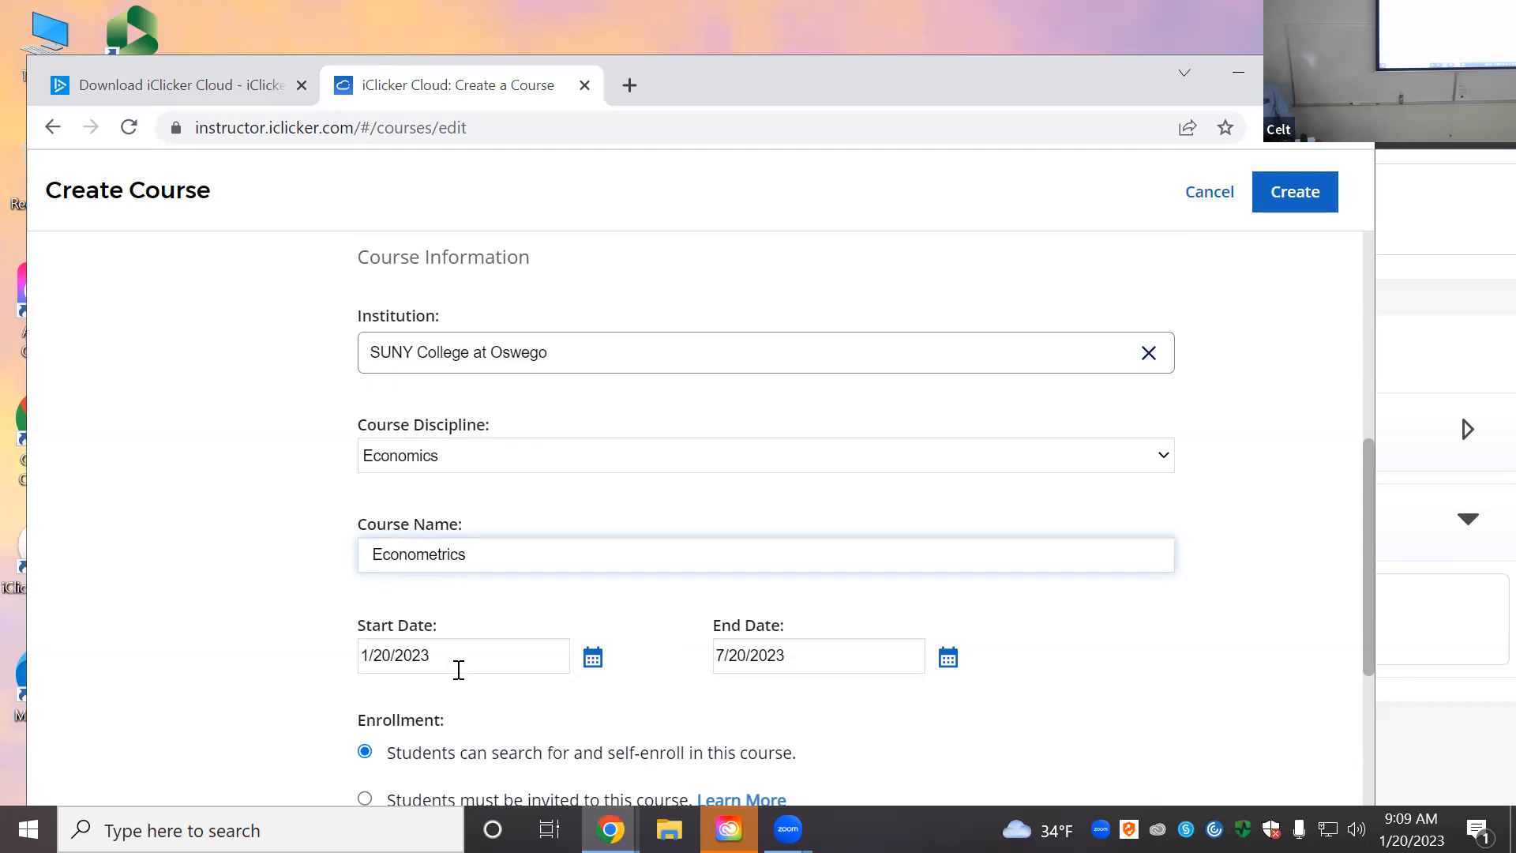
Step: Keep the start date and change the course end date to 6/1/2023
left_click(391, 657)
left_click(592, 658)
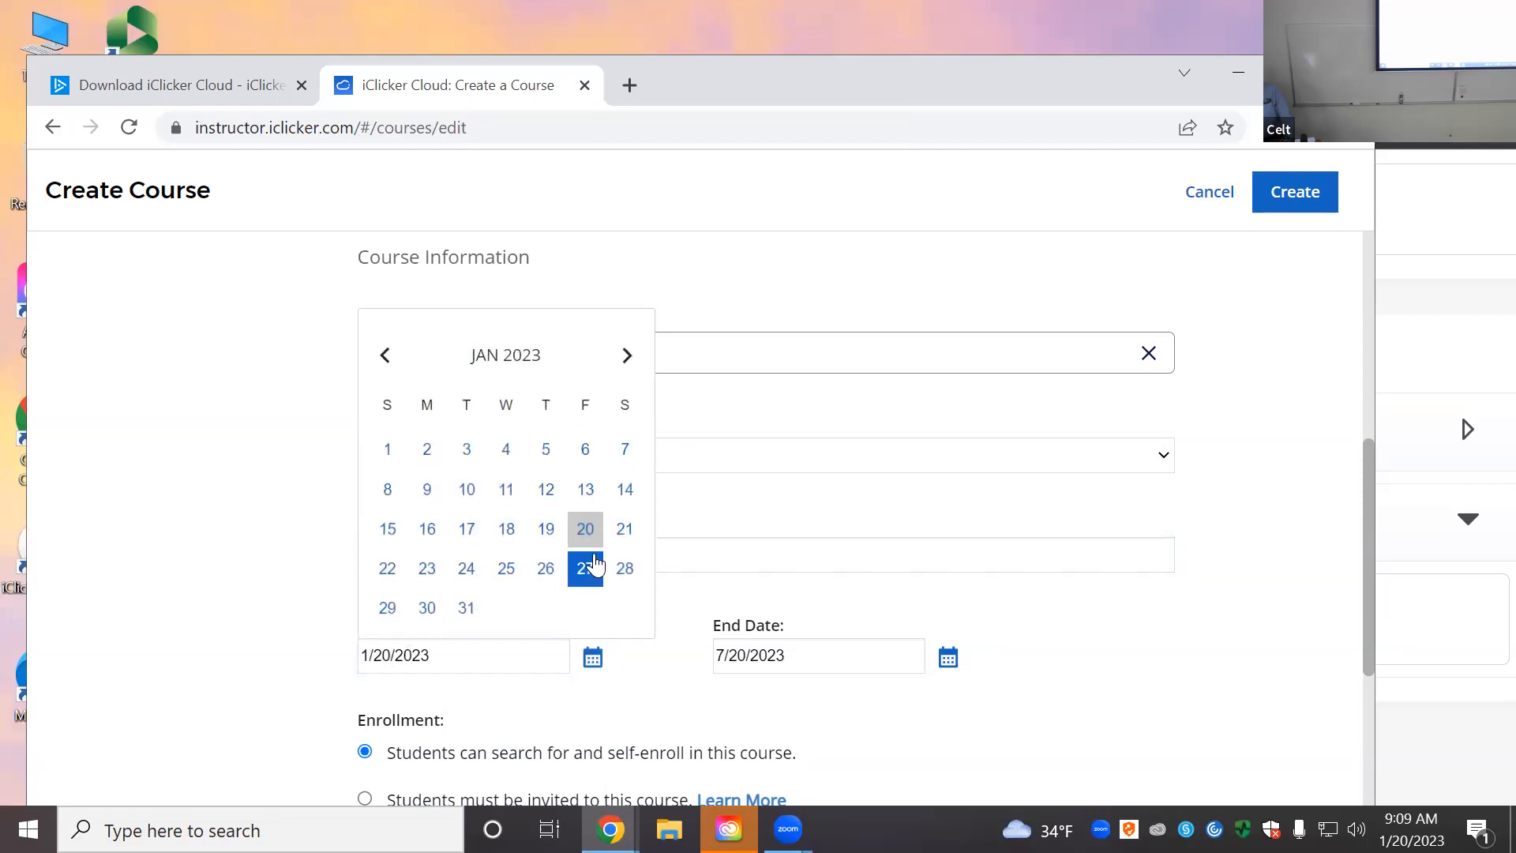
left_click(593, 659)
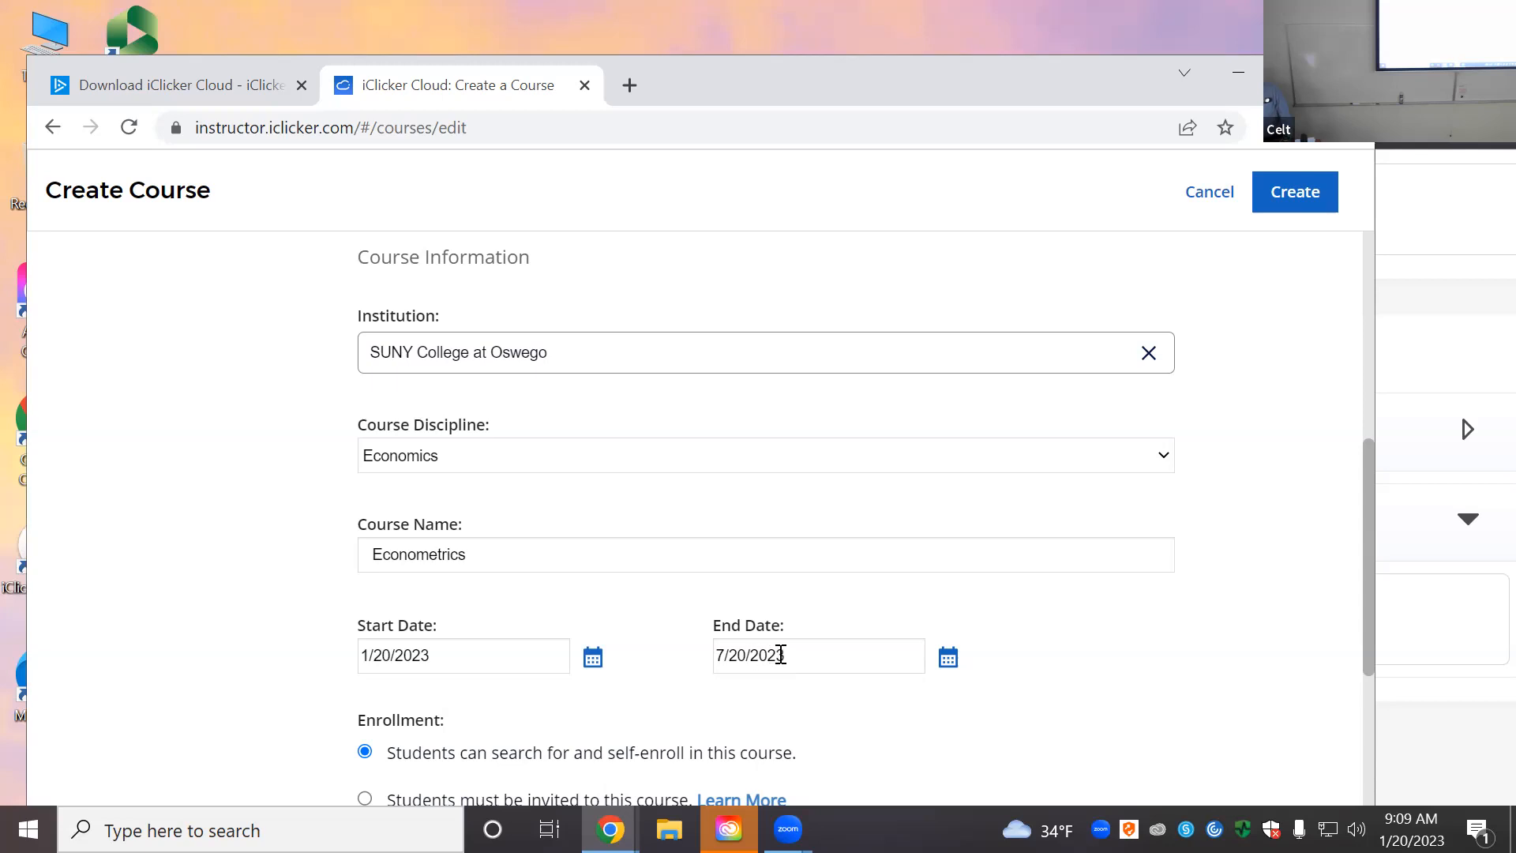
left_click_drag(744, 657, 702, 656)
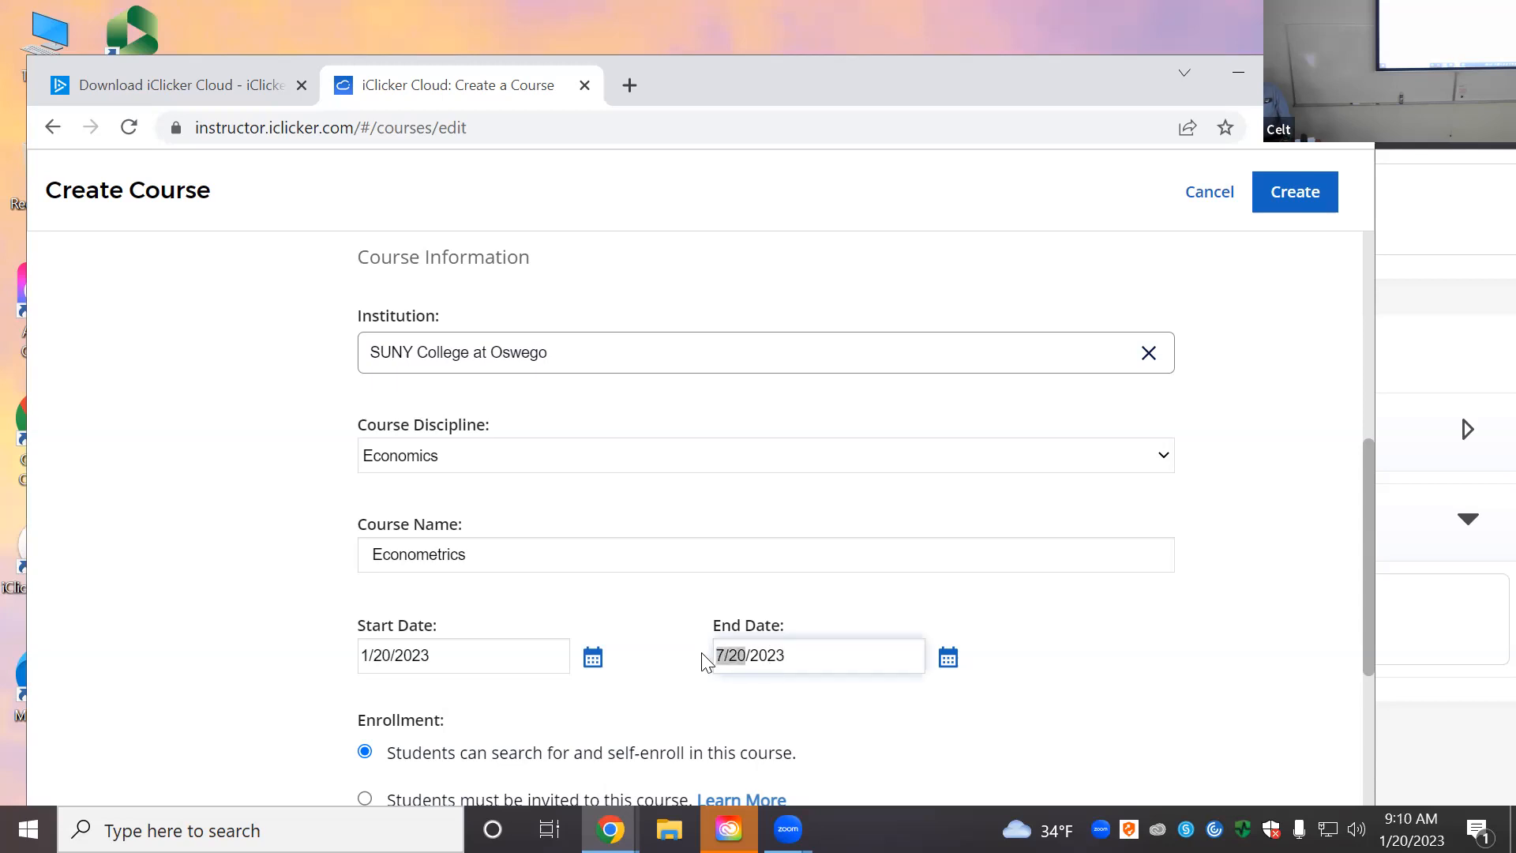
type("6/1")
Step: Fill in Course ID 'Eco 312' and term 'Spring 2023'
scroll(518, 403, "down", 3)
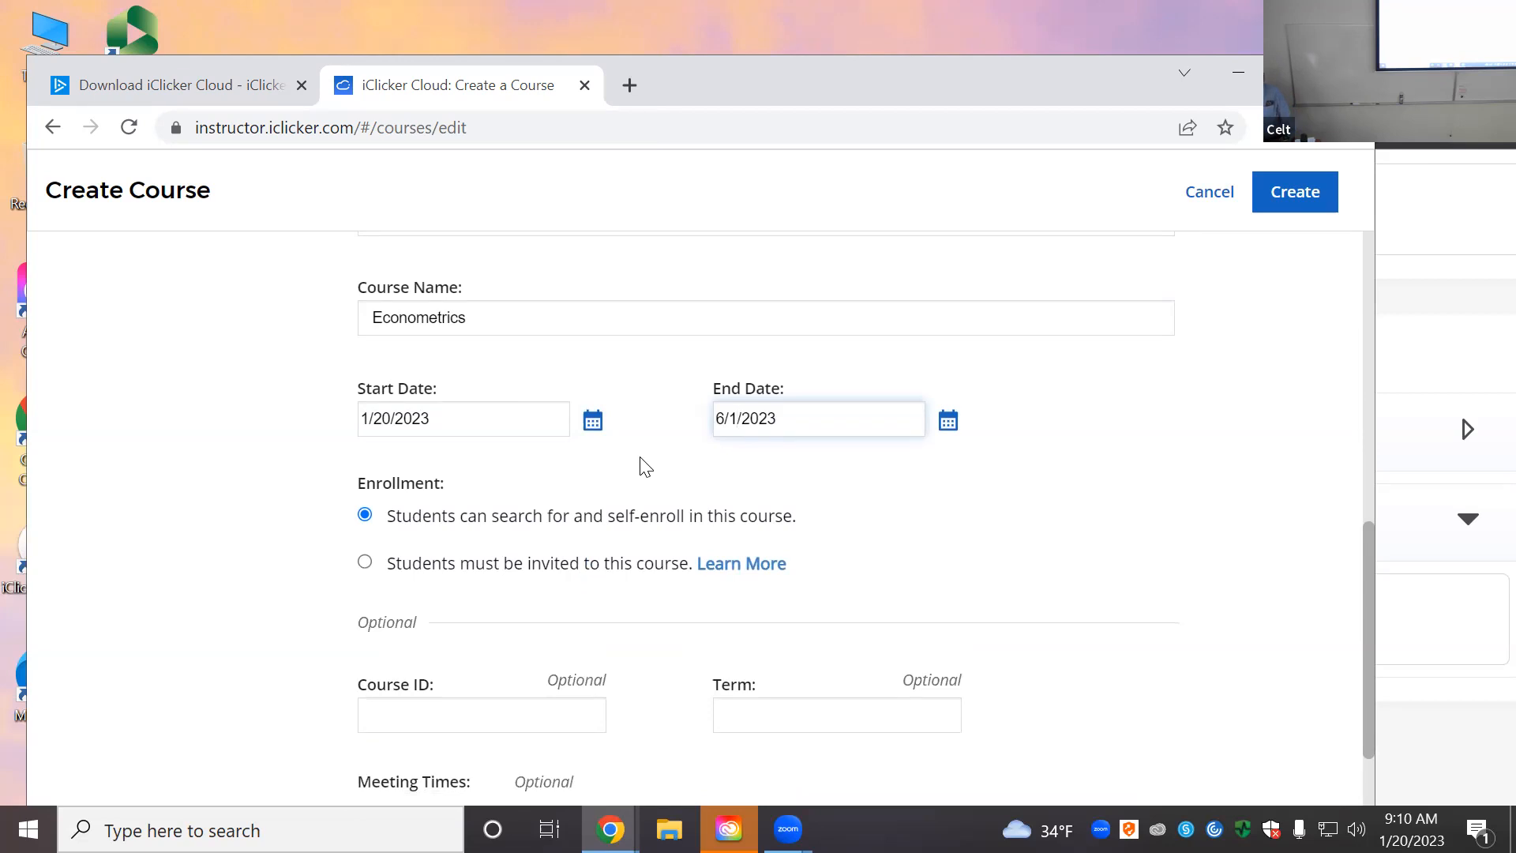
scroll(643, 478, "down", 2)
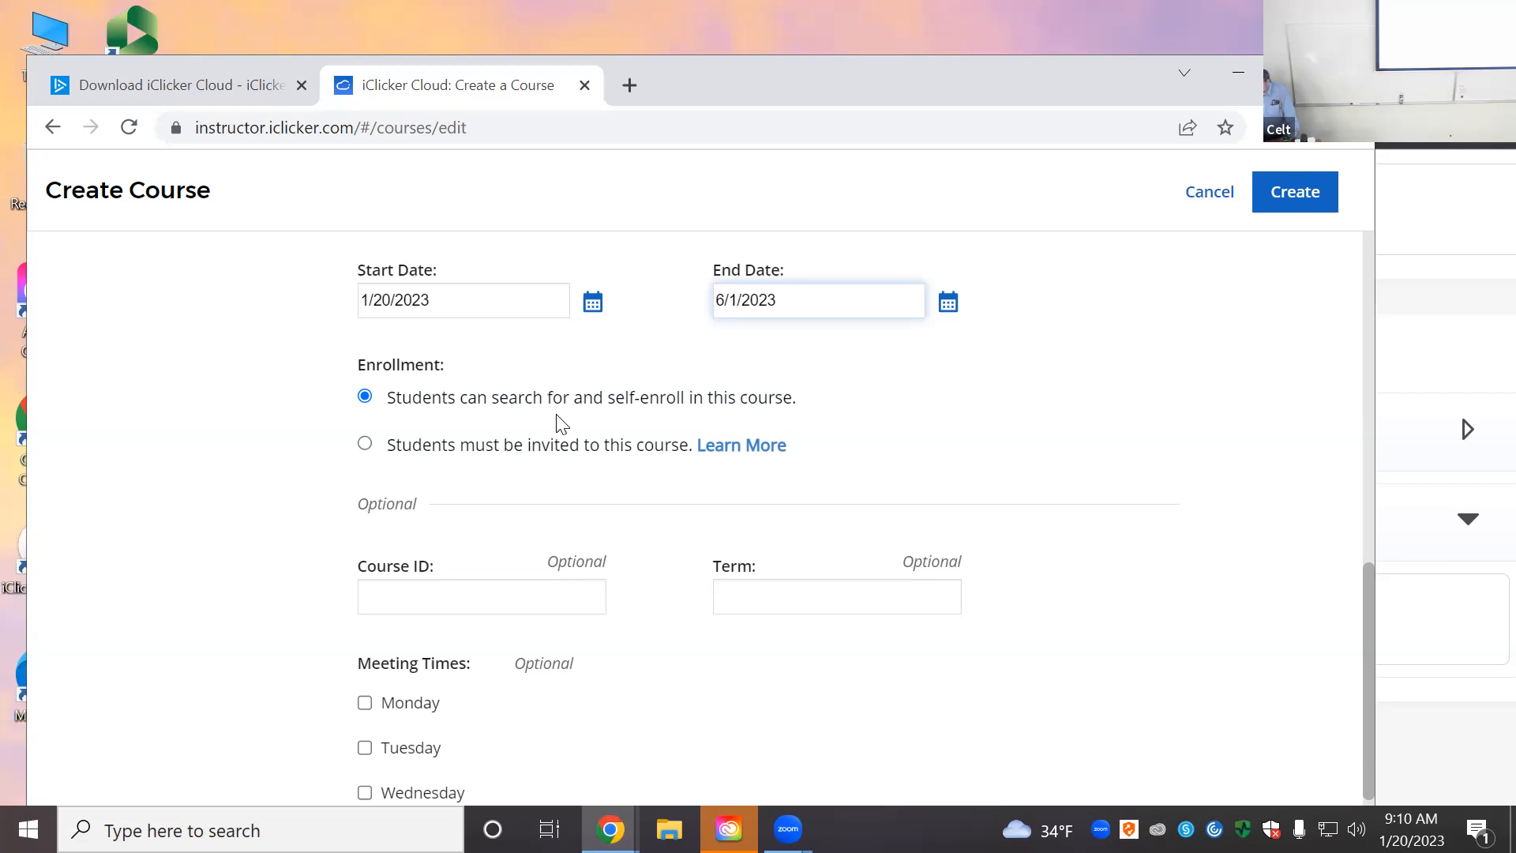
left_click(490, 600)
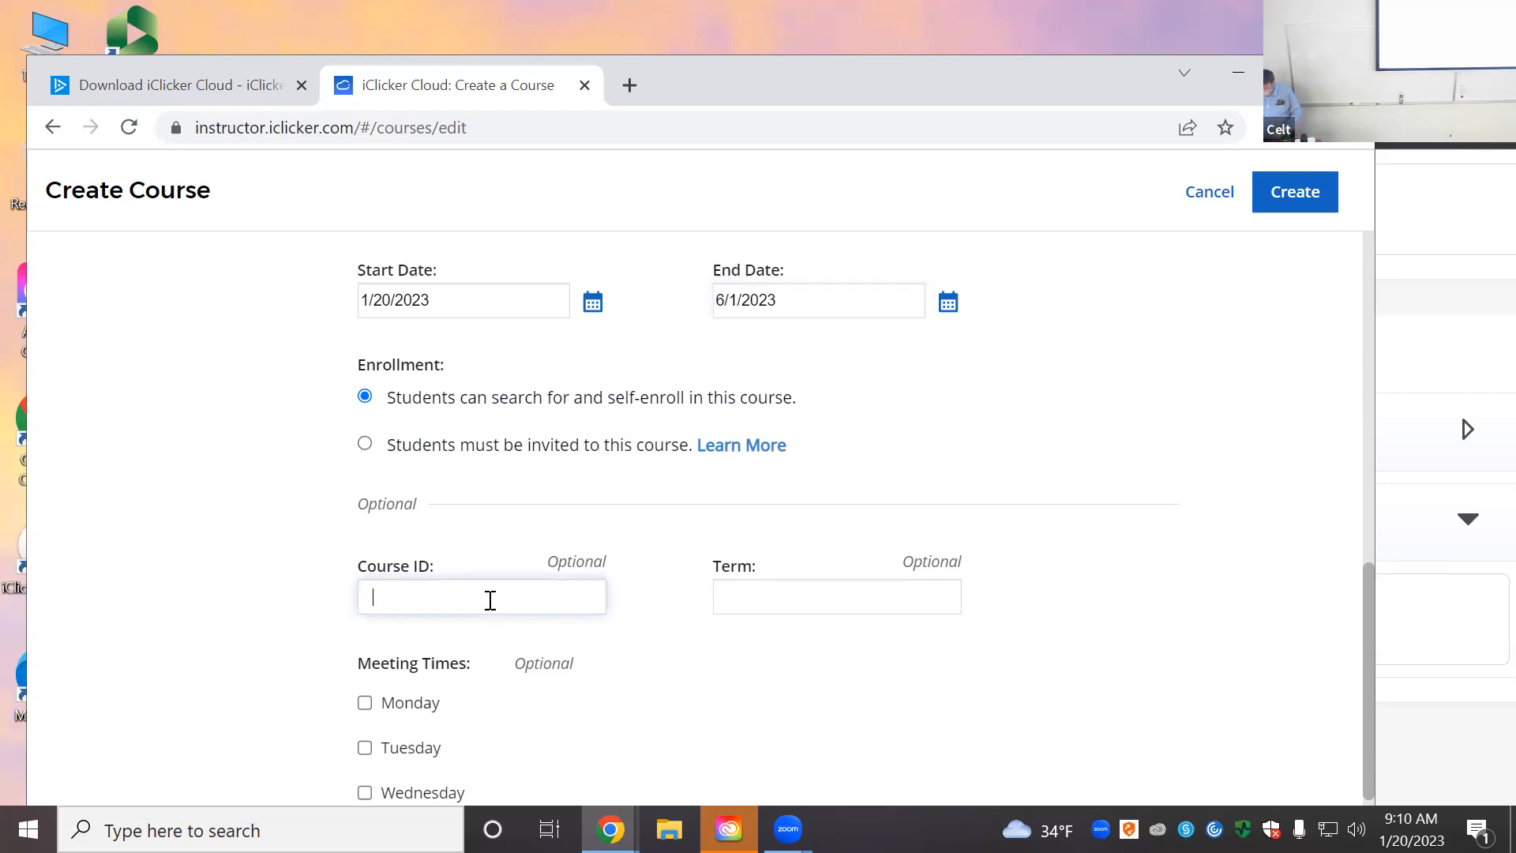
type("Eco")
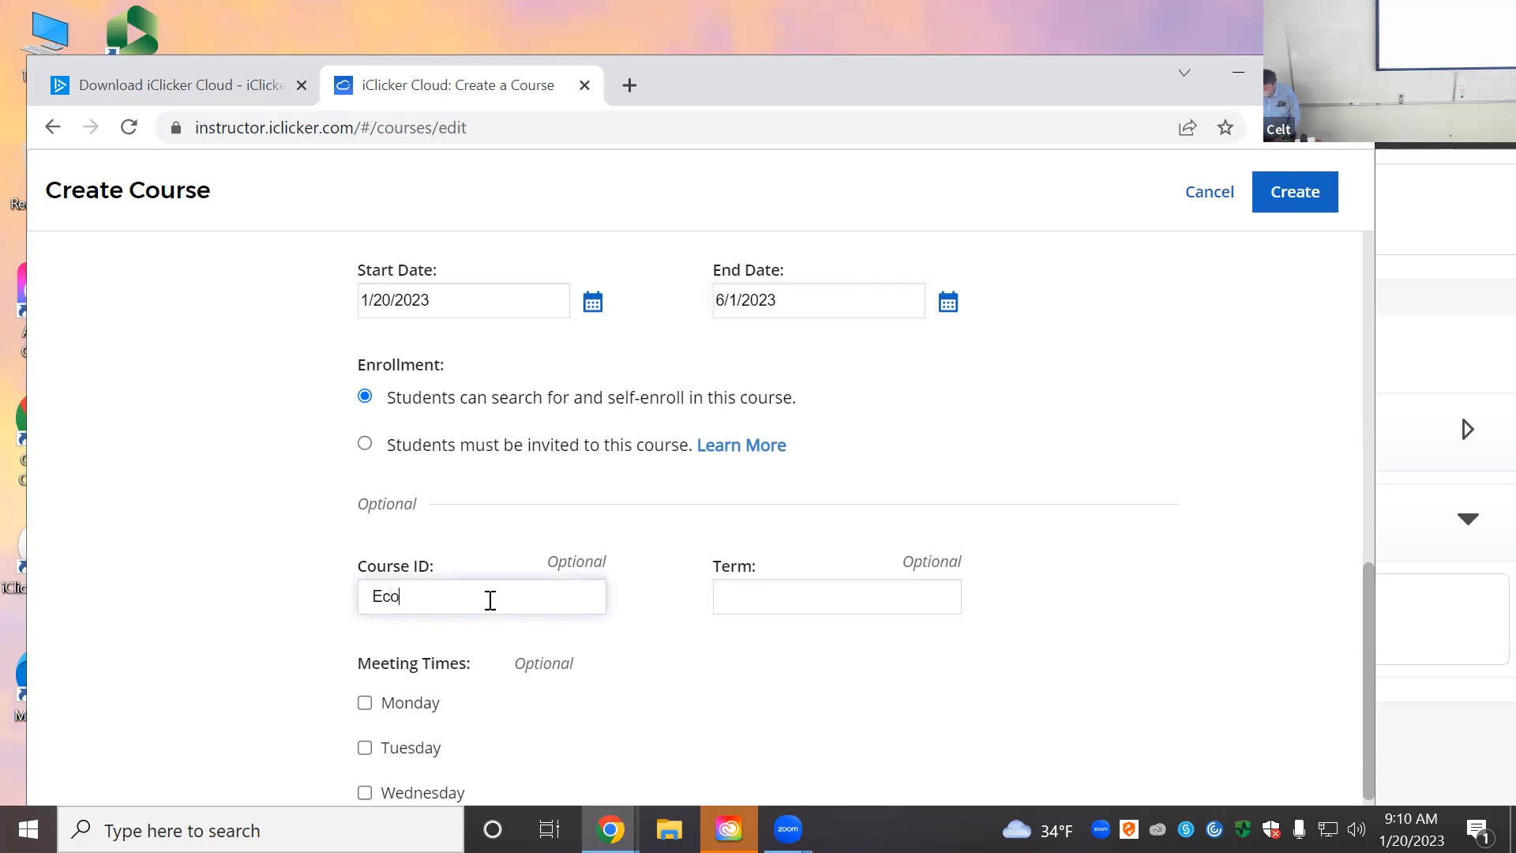
type(" 312")
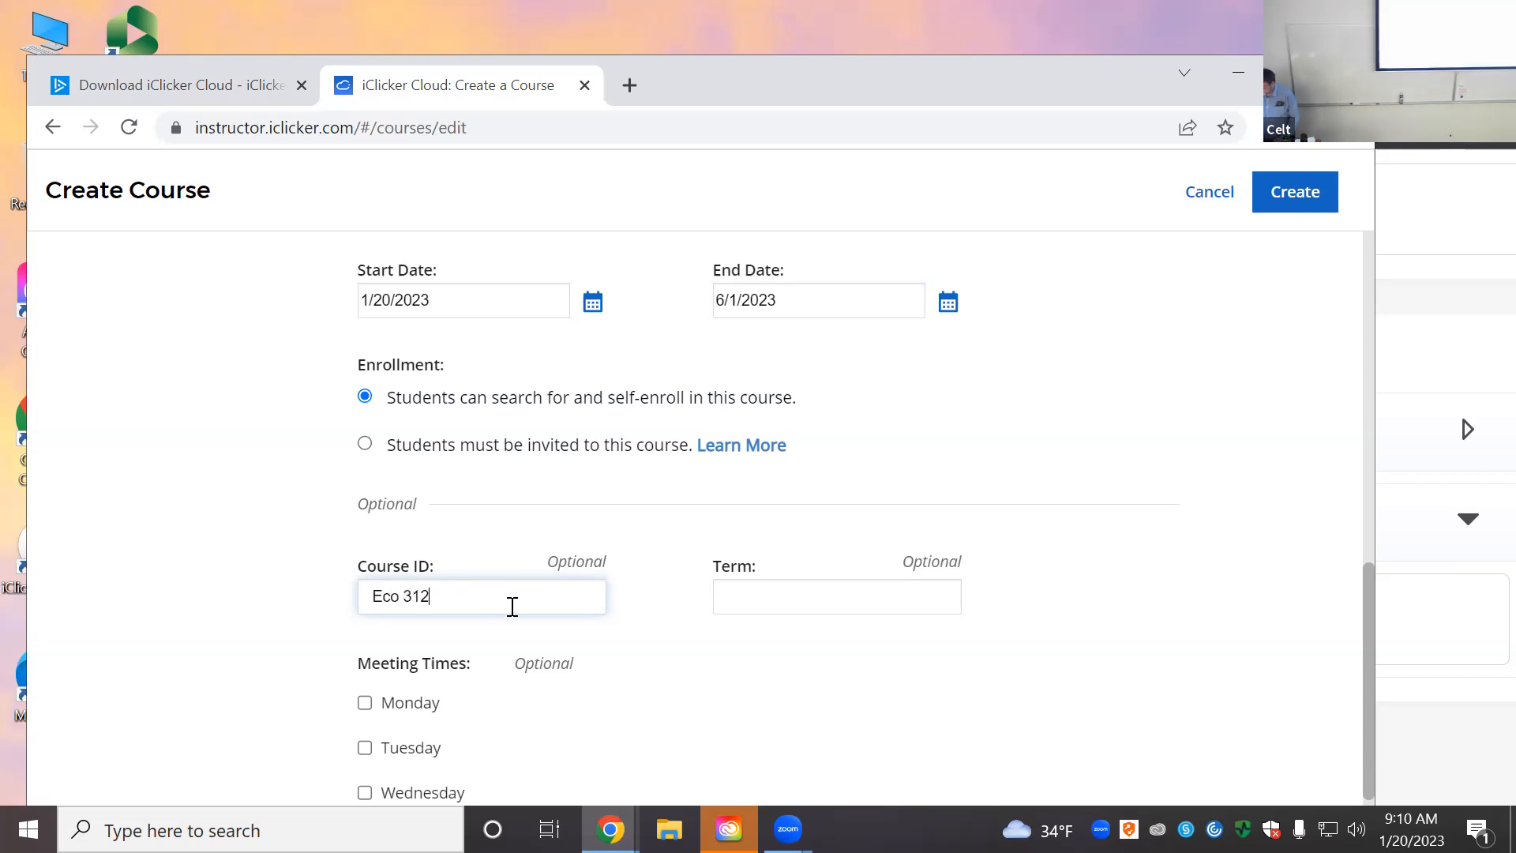
left_click(741, 604)
type("Spring")
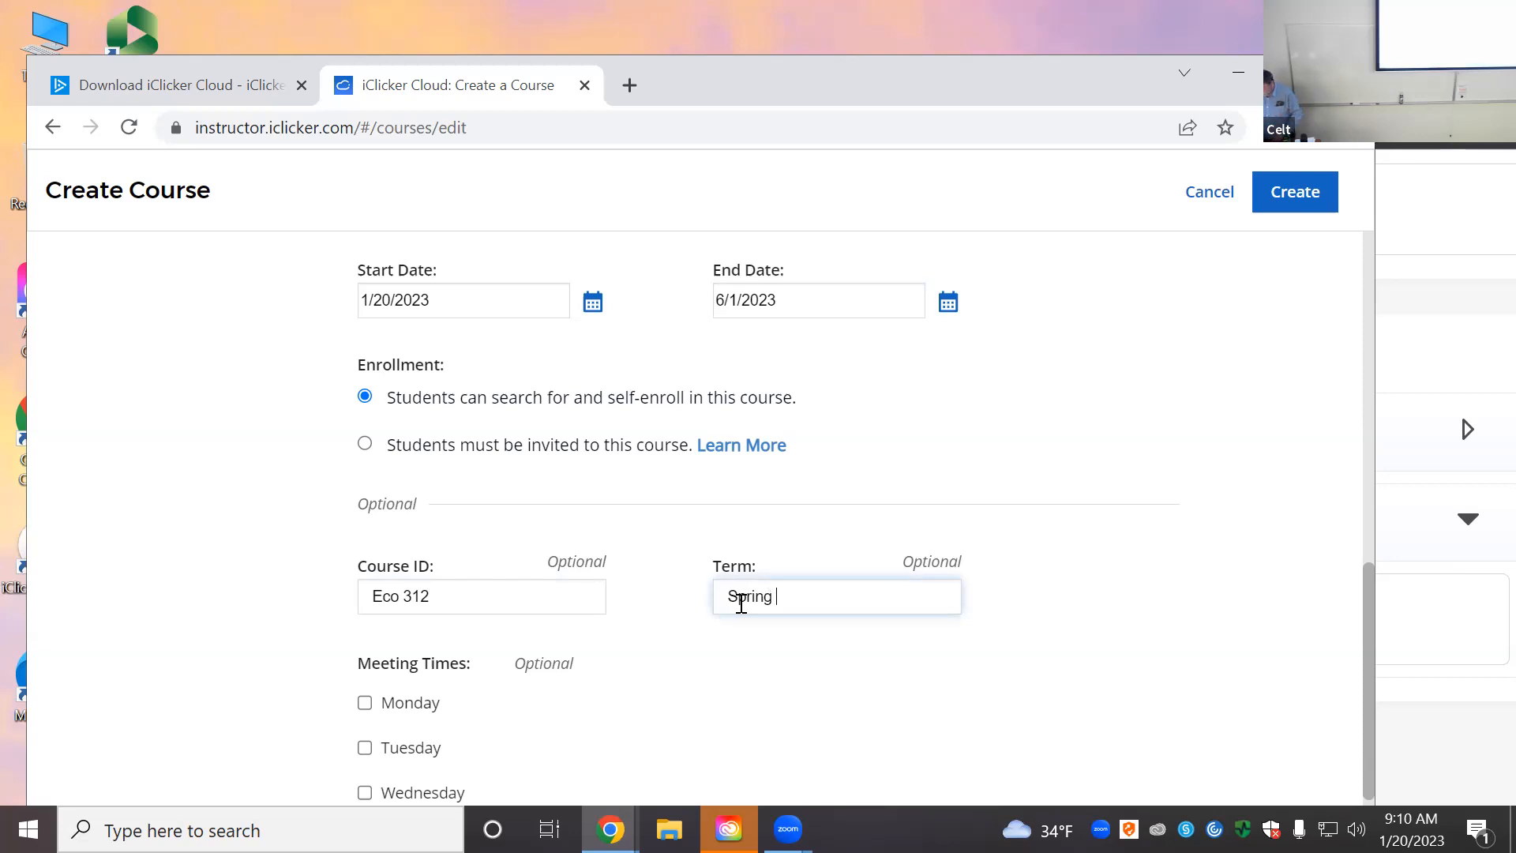
type("2023")
Step: Add Monday, Wednesday and Friday as meeting days
scroll(372, 517, "down", 3)
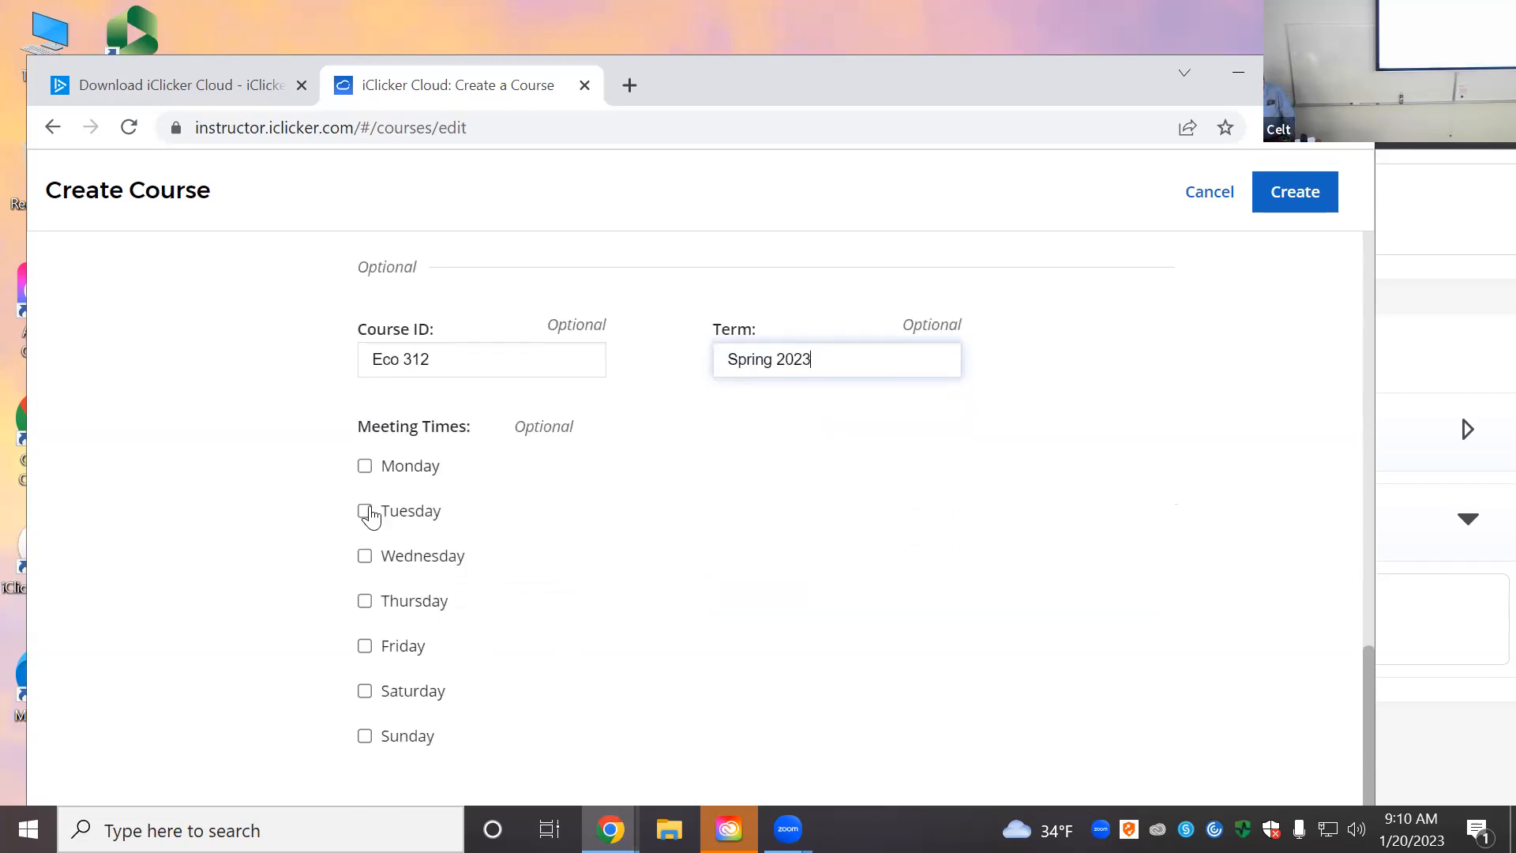
left_click(365, 467)
left_click(364, 557)
left_click(365, 647)
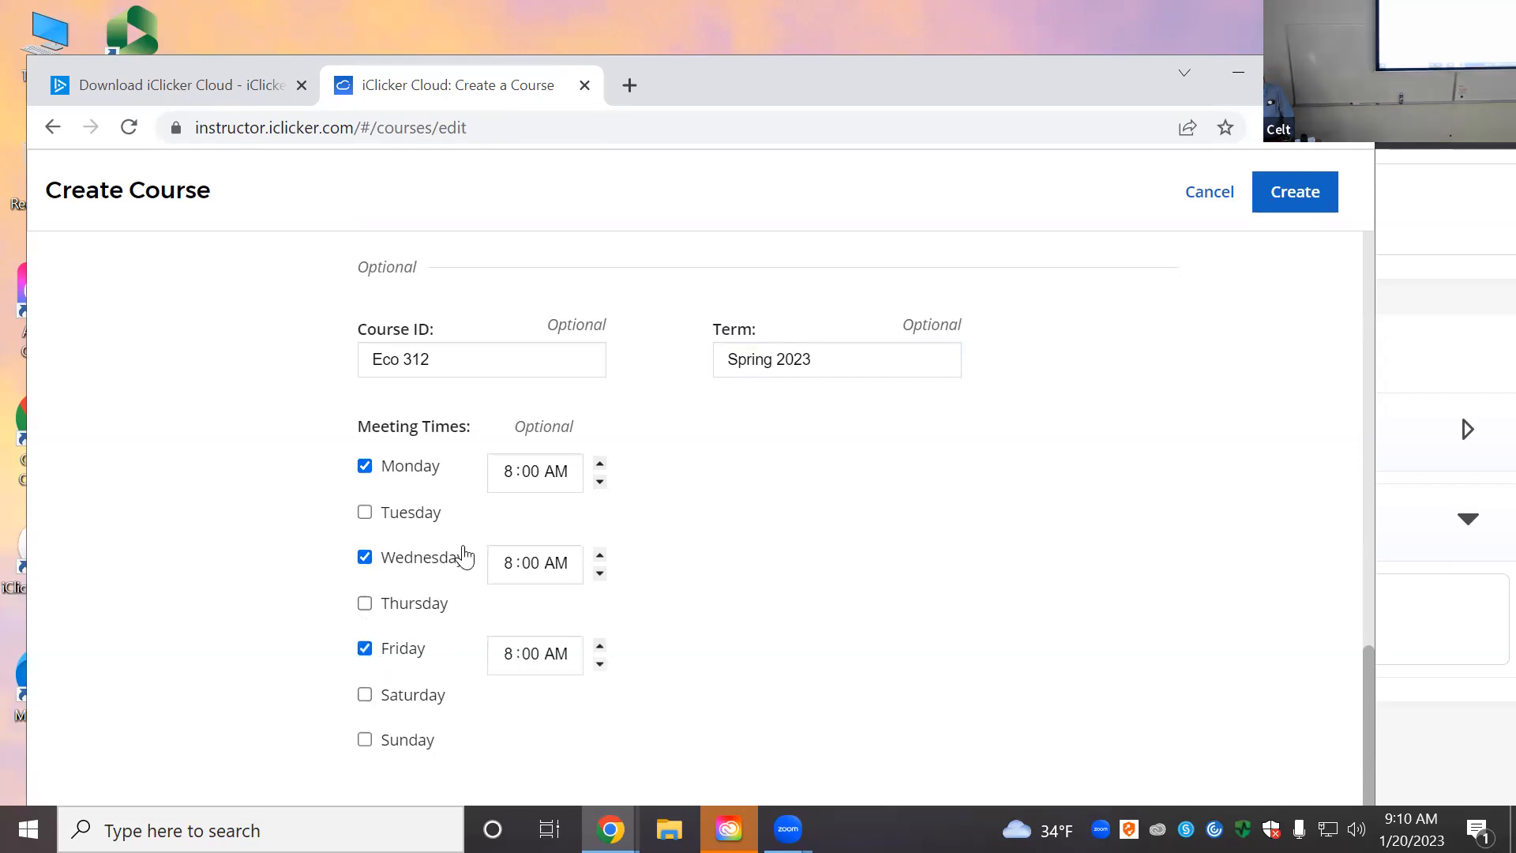
Step: Set the Monday, Wednesday and Friday meeting times to 10:20 AM
left_click(508, 474)
type("11")
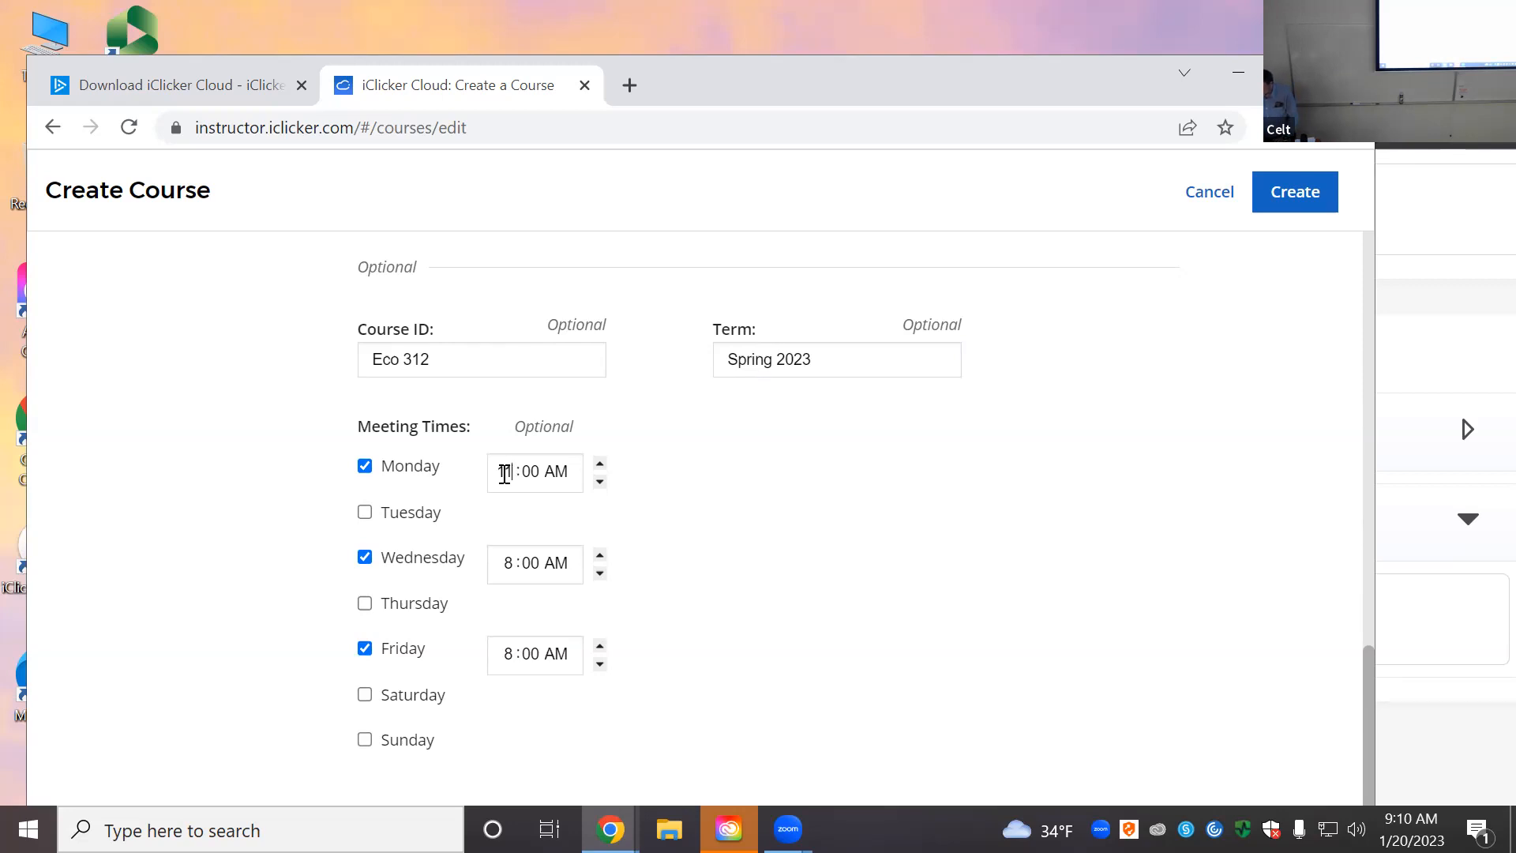
type("0")
left_click(533, 472)
type("2")
left_click(509, 567)
key("BackSpace")
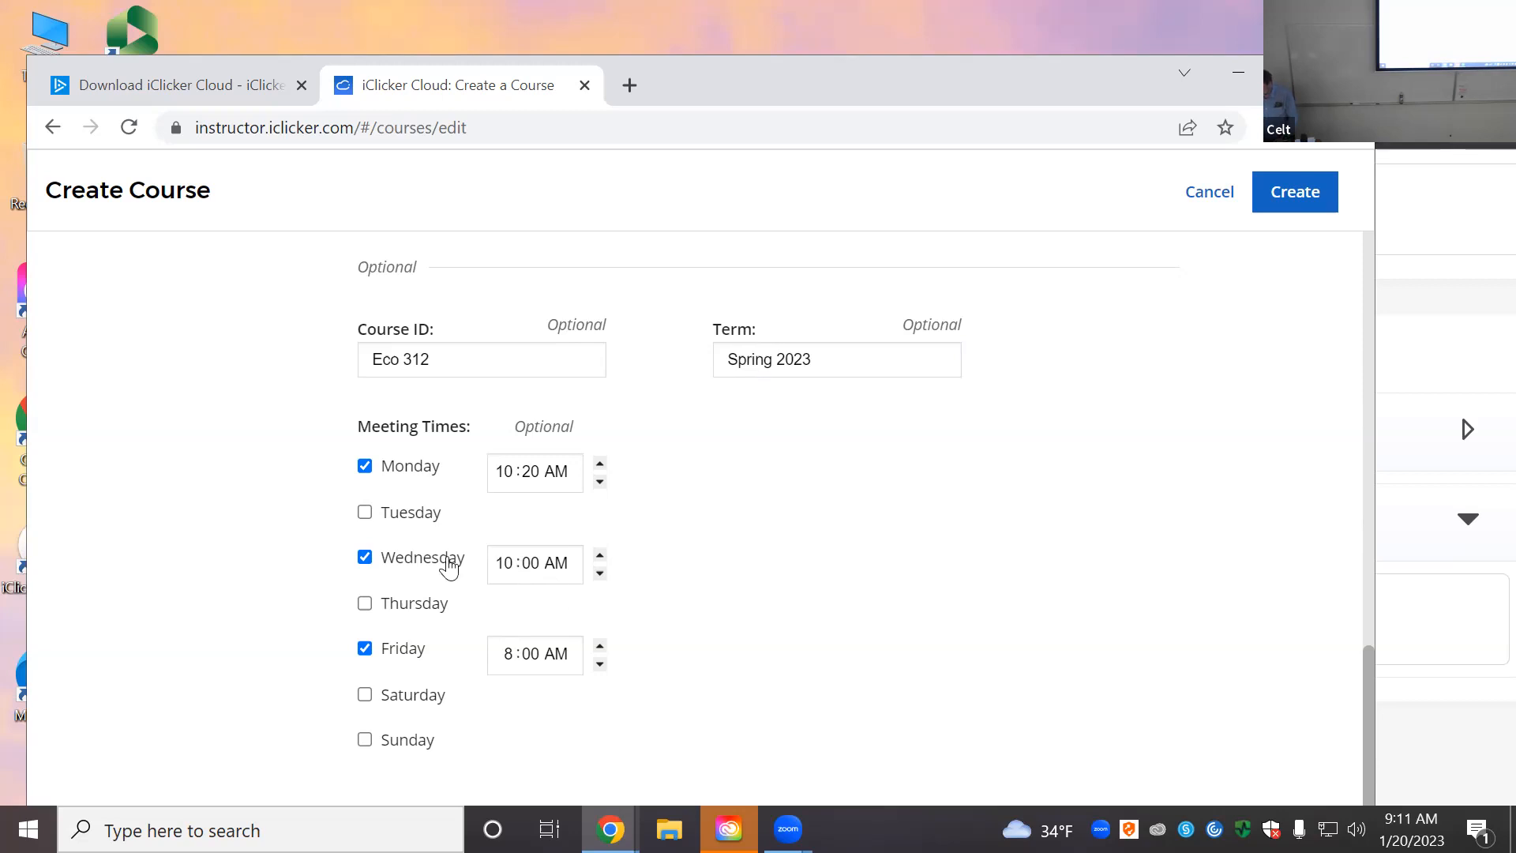
left_click(538, 566)
key("BackSpace")
key("BackSpace")
type("20")
left_click(514, 655)
key("BackSpace")
type("10")
left_click(535, 654)
Step: Finish Friday's 10:20 time, then create the Econometrics course and open it
type("20")
scroll(1027, 427, "down", 1)
scroll(992, 483, "up", 8)
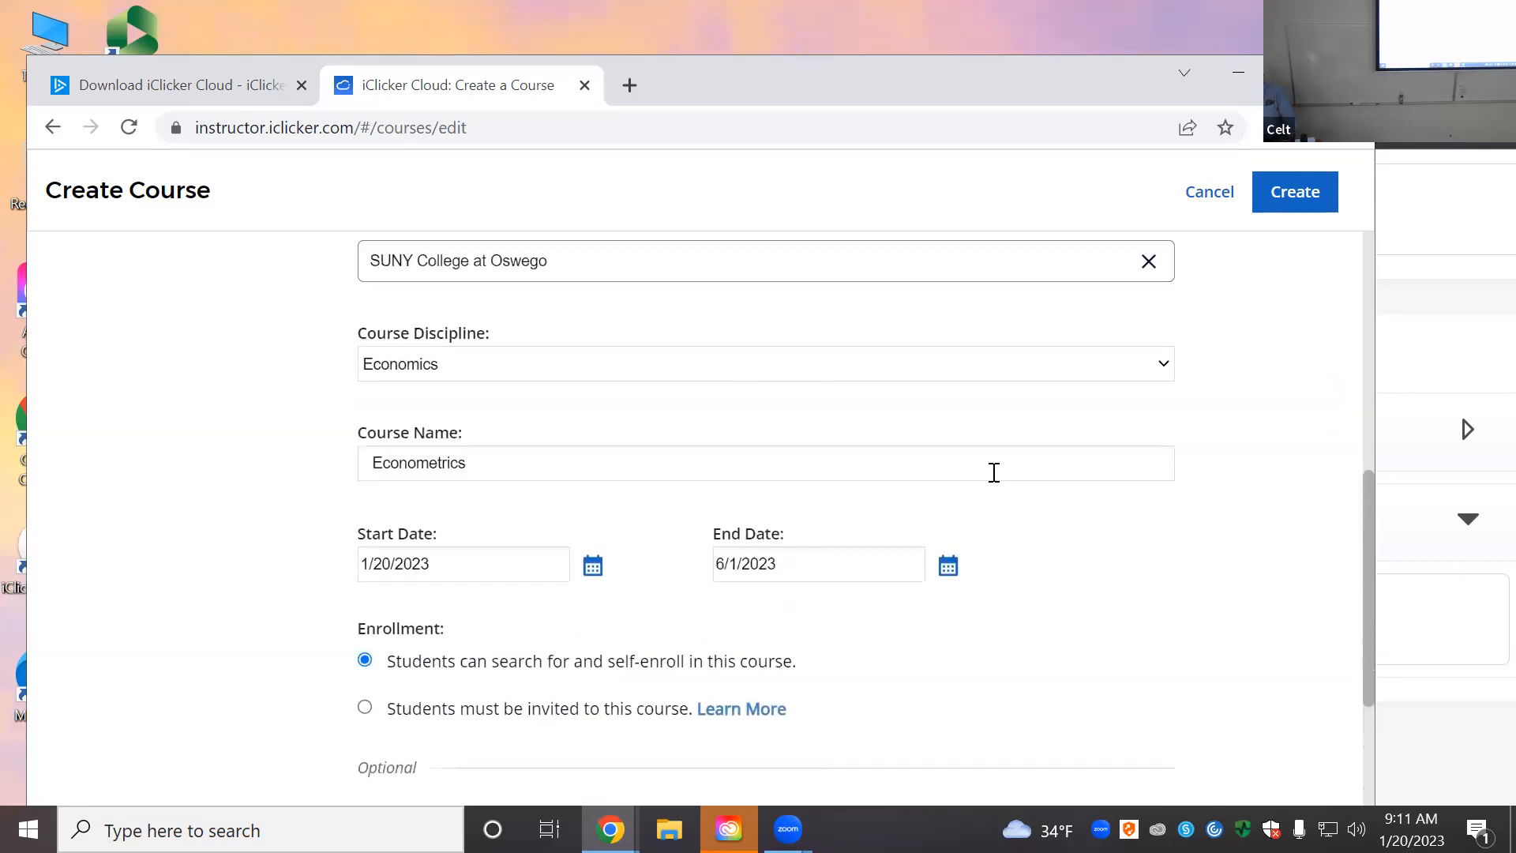
left_click(1296, 207)
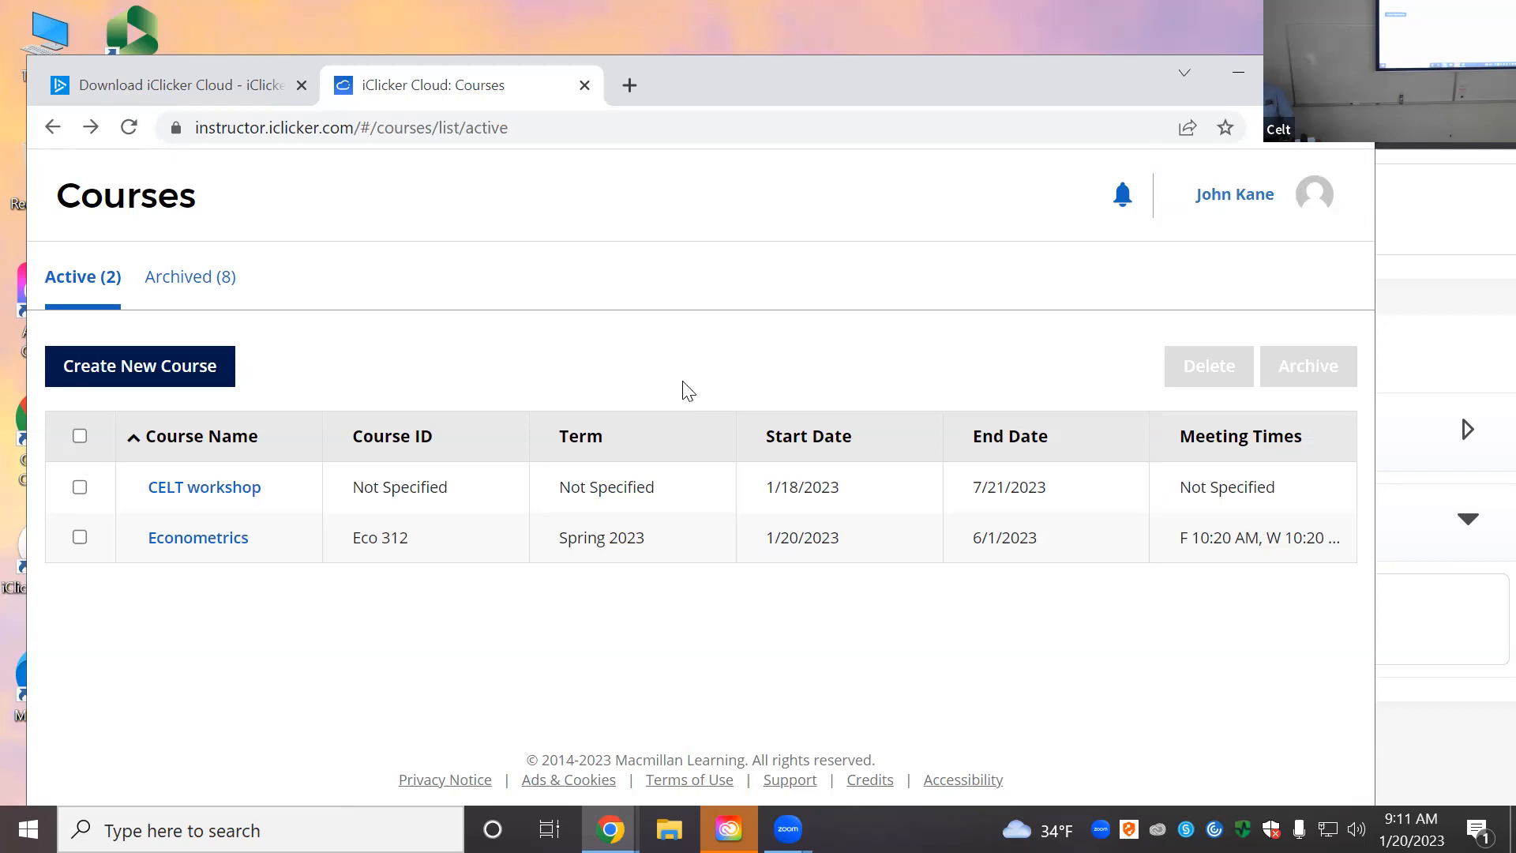
left_click(229, 548)
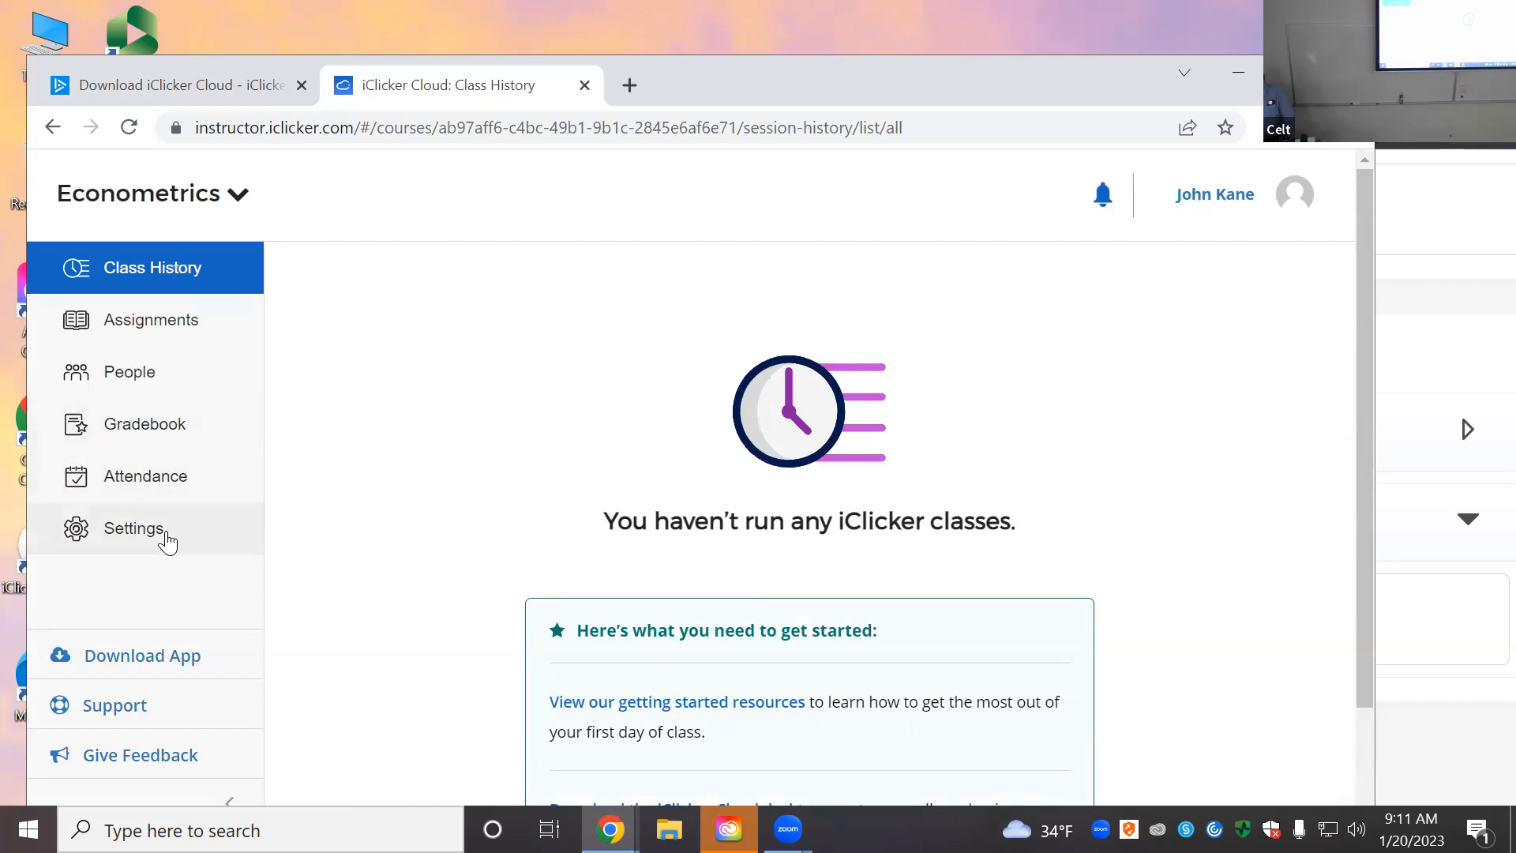
Step: Open the Econometrics Settings page and look over the Course Details tab
left_click(134, 528)
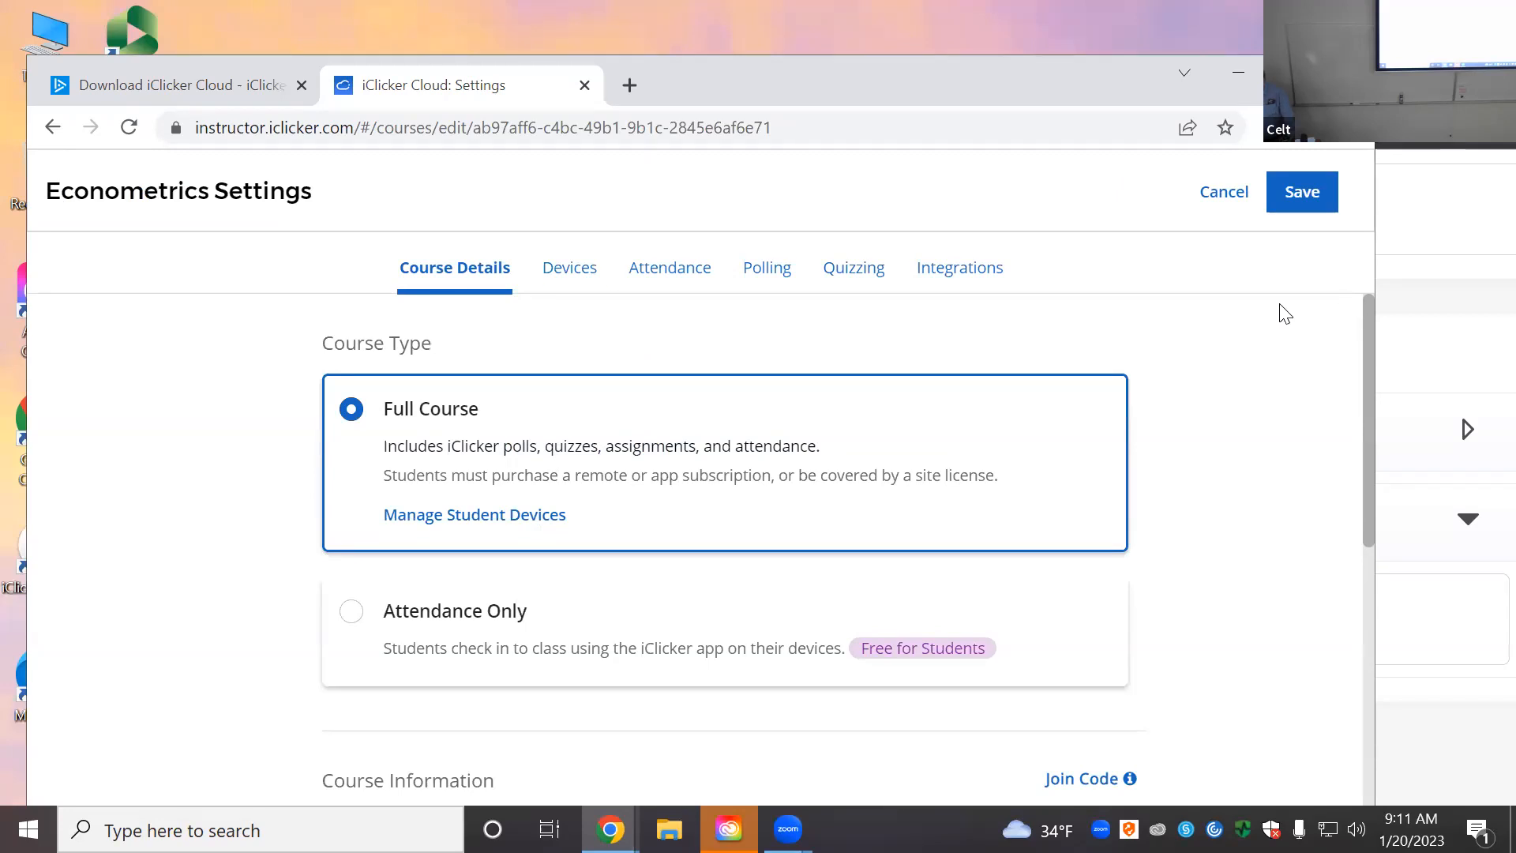
scroll(761, 400, "down", 4)
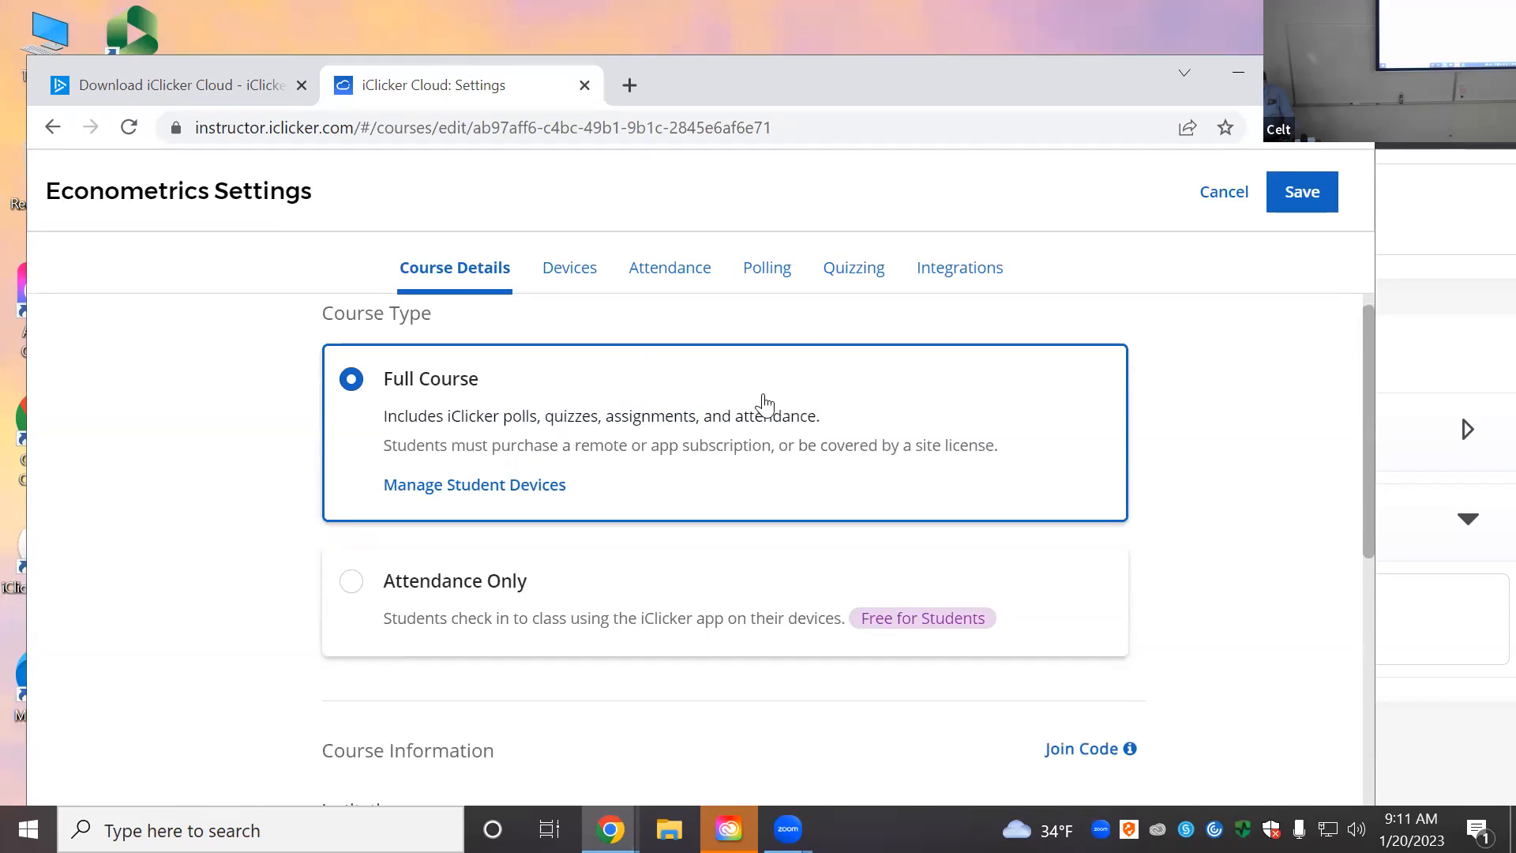
scroll(816, 459, "down", 2)
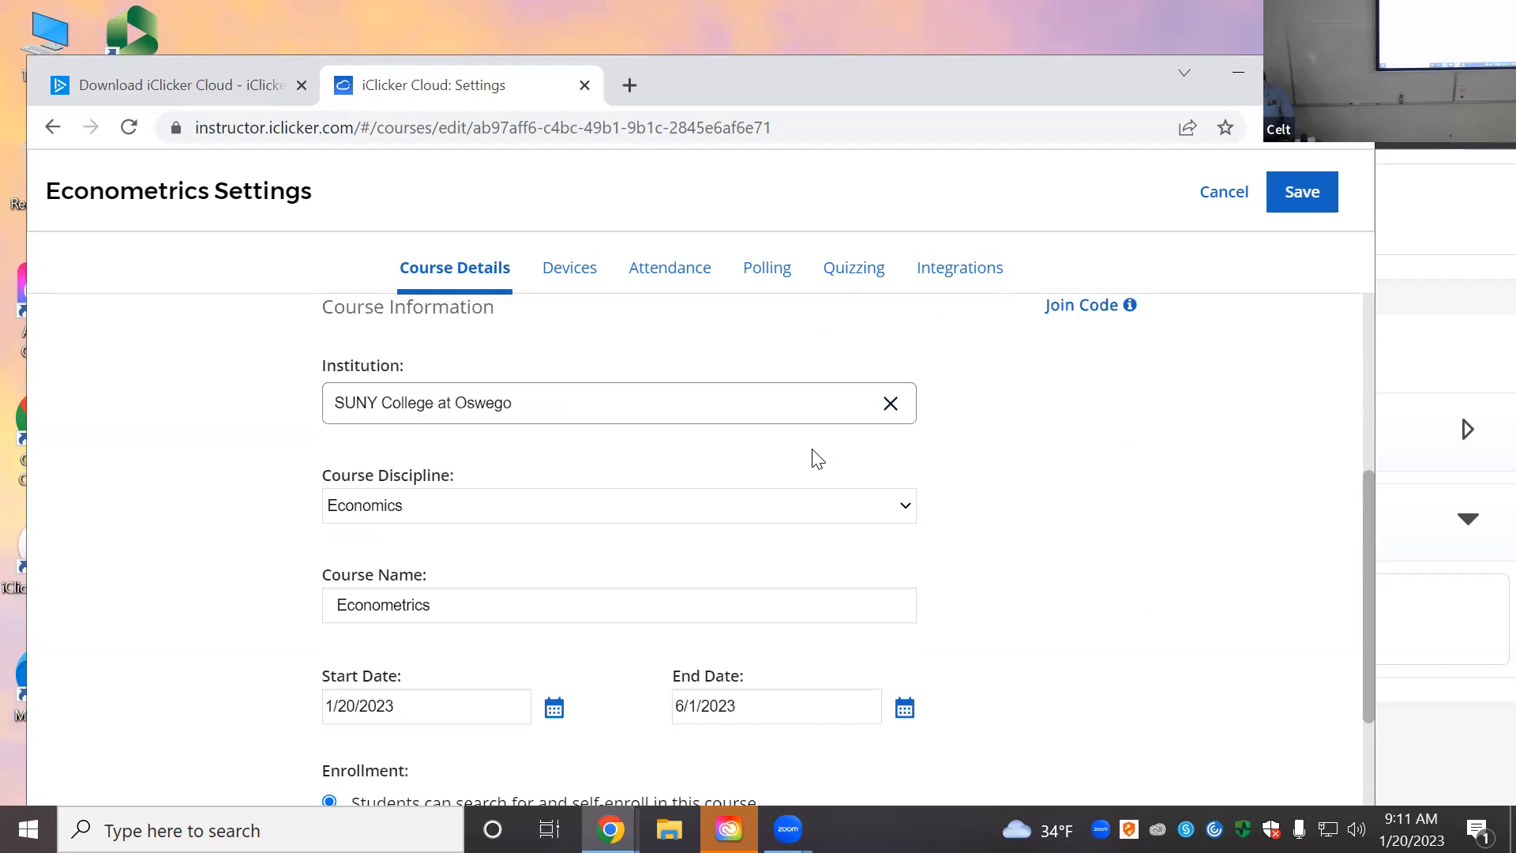
scroll(817, 458, "up", 6)
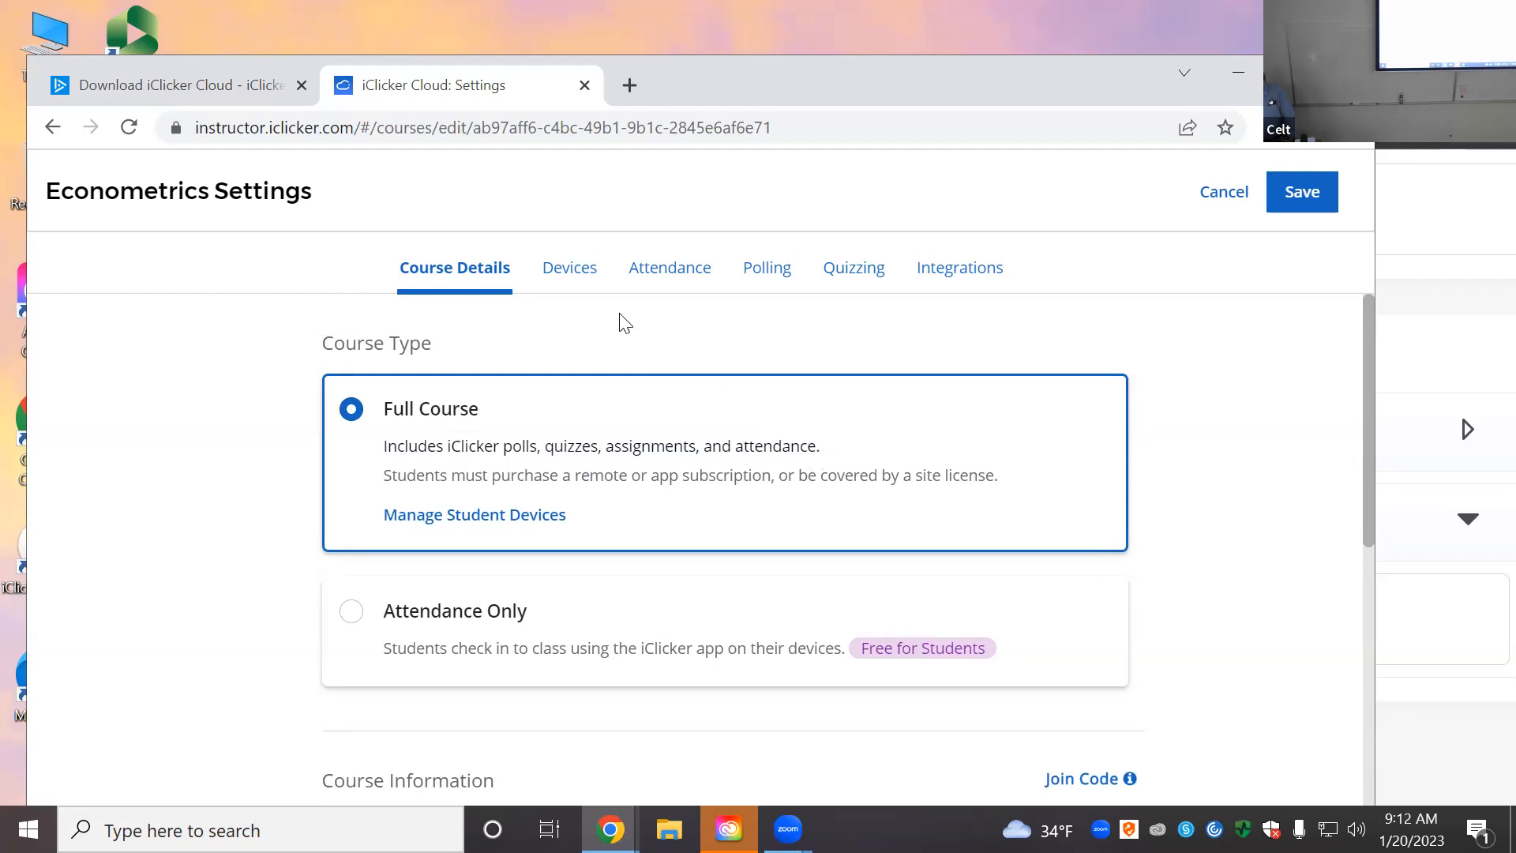
Step: On the Devices tab, allow Mobile Devices Only and leave Monitor Student Focus off
left_click(580, 285)
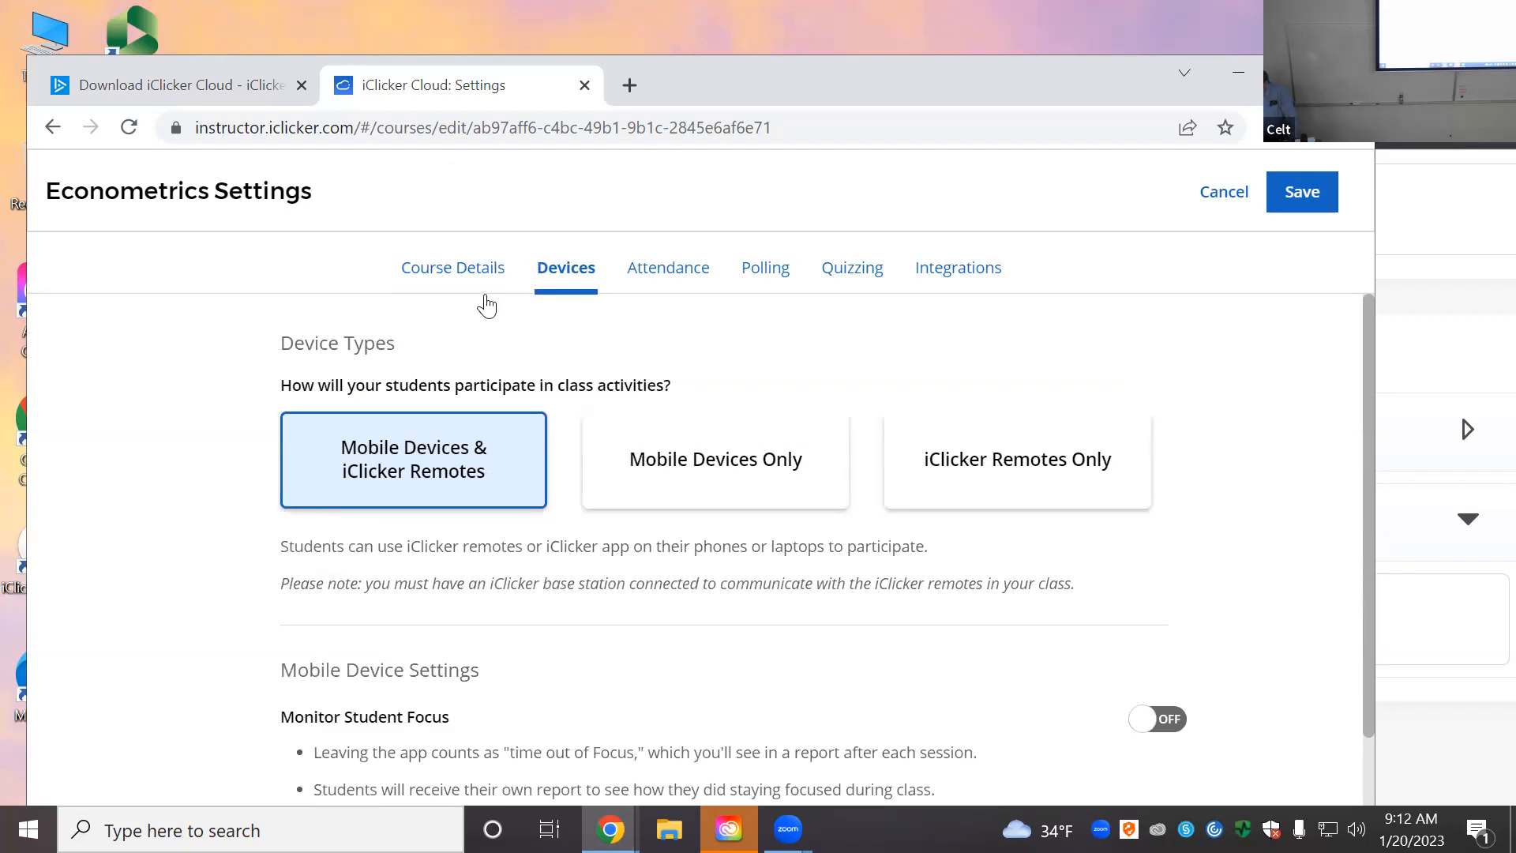
left_click(750, 475)
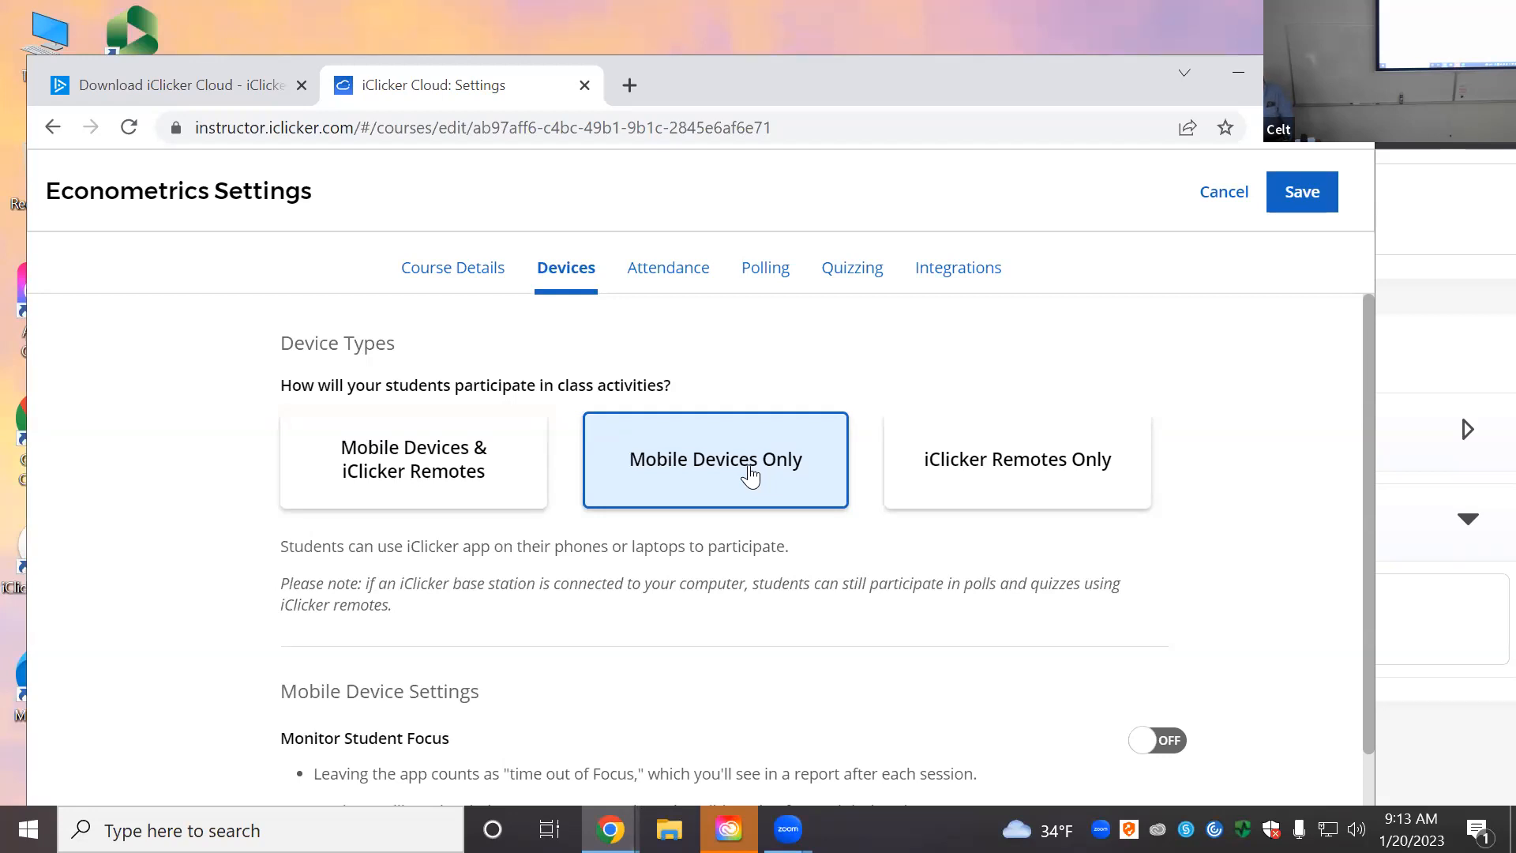
scroll(792, 592, "down", 2)
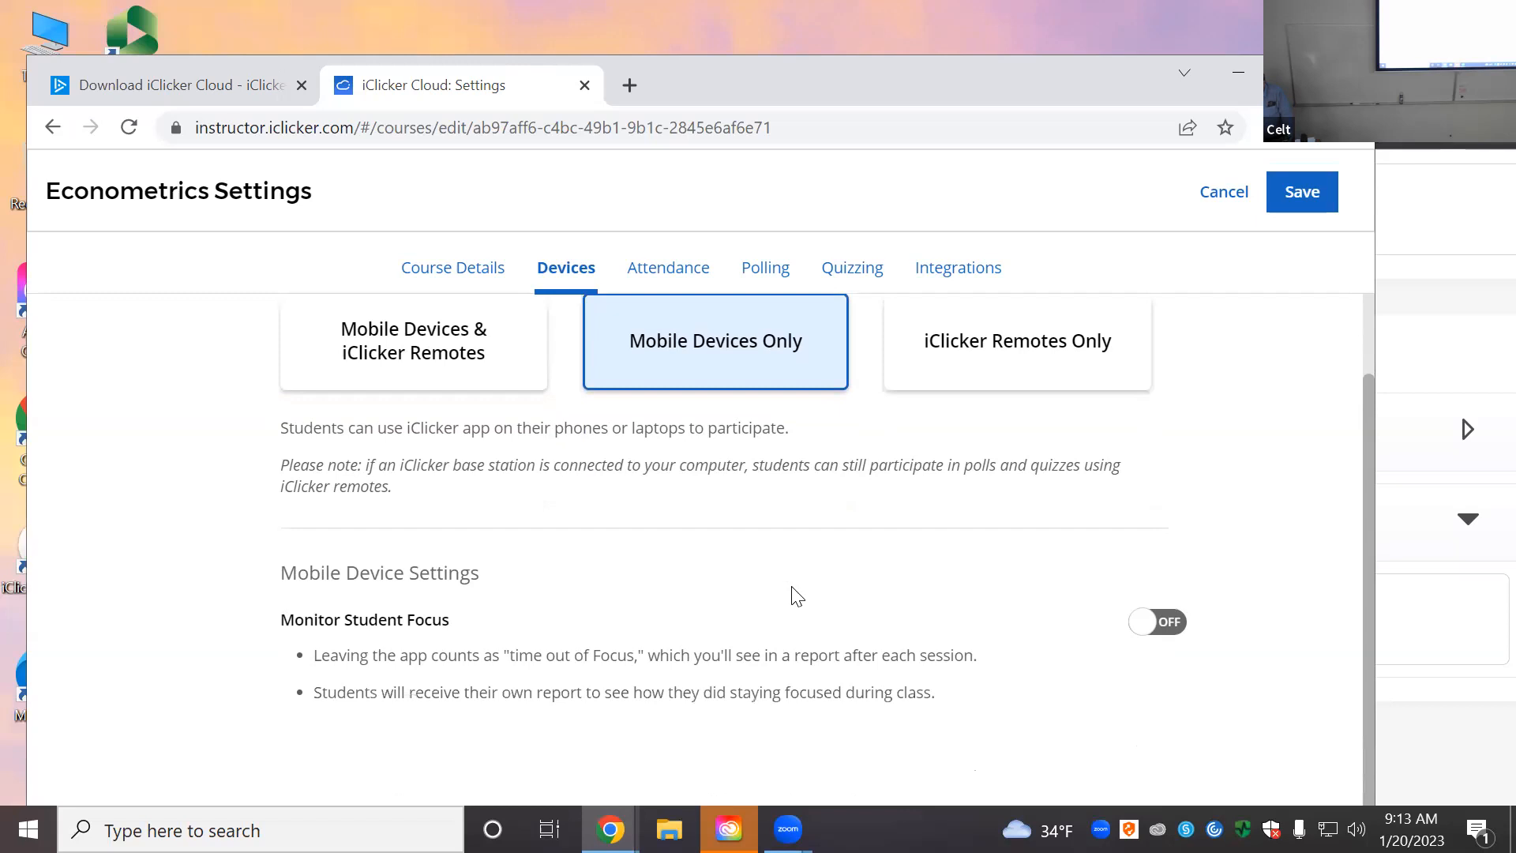
scroll(799, 591, "down", 3)
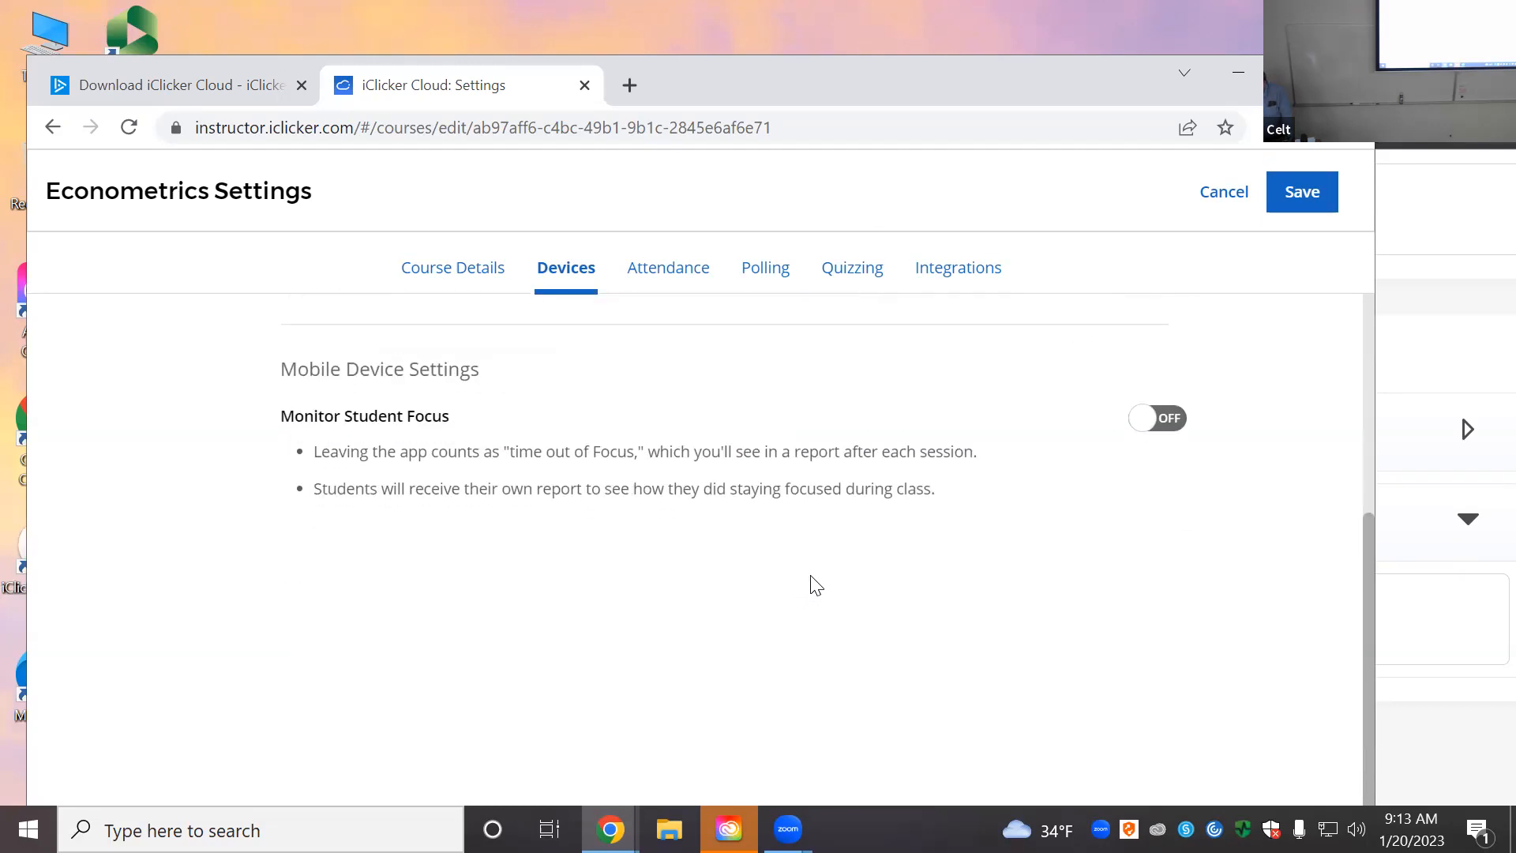
scroll(815, 584, "up", 3)
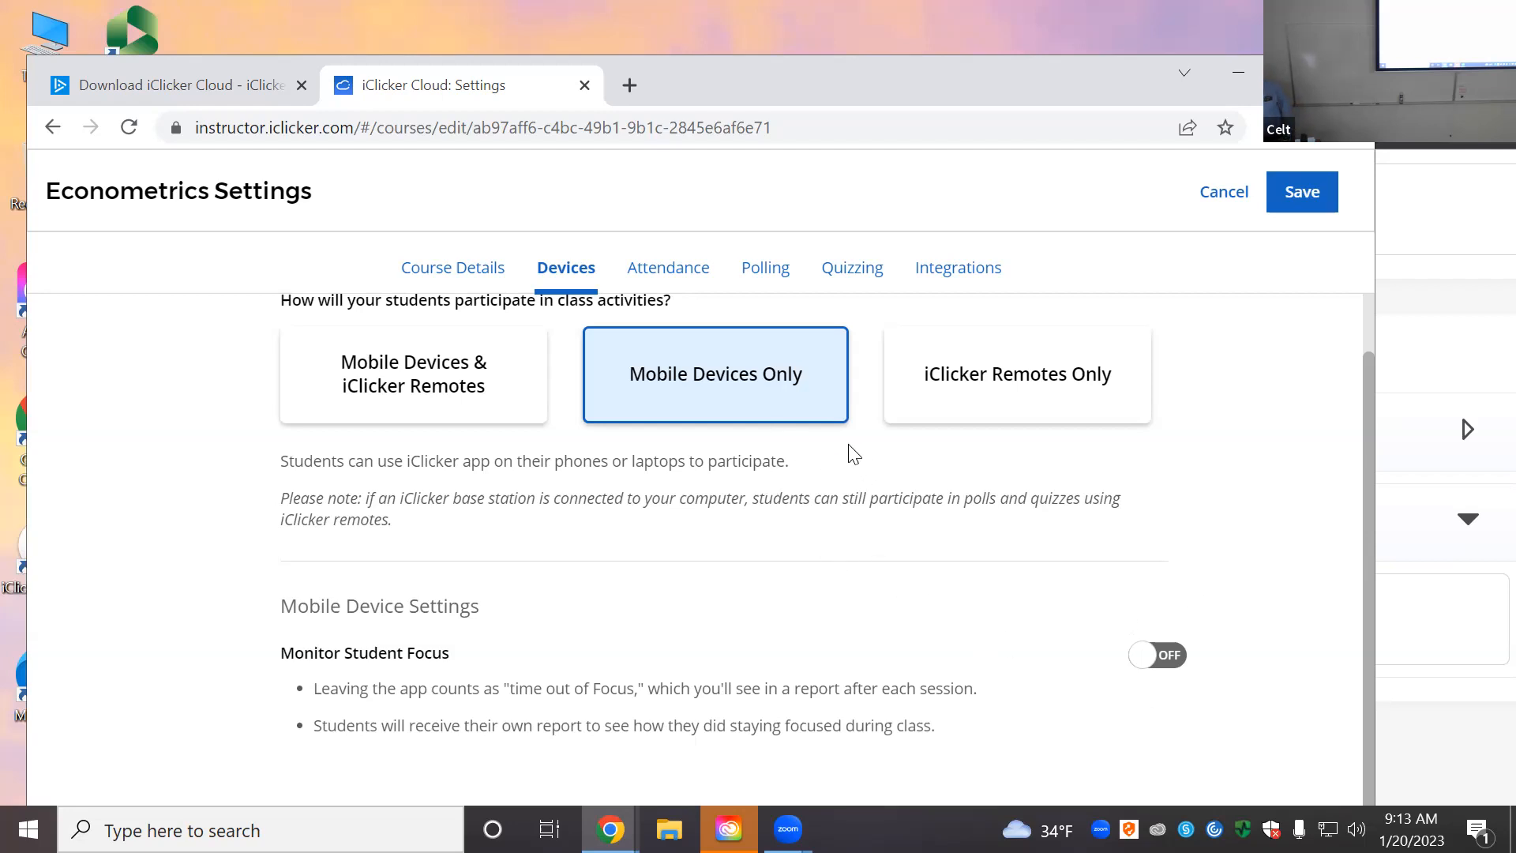
Step: On the Attendance tab, highlight students with 3 or more unexcused absences
left_click(691, 276)
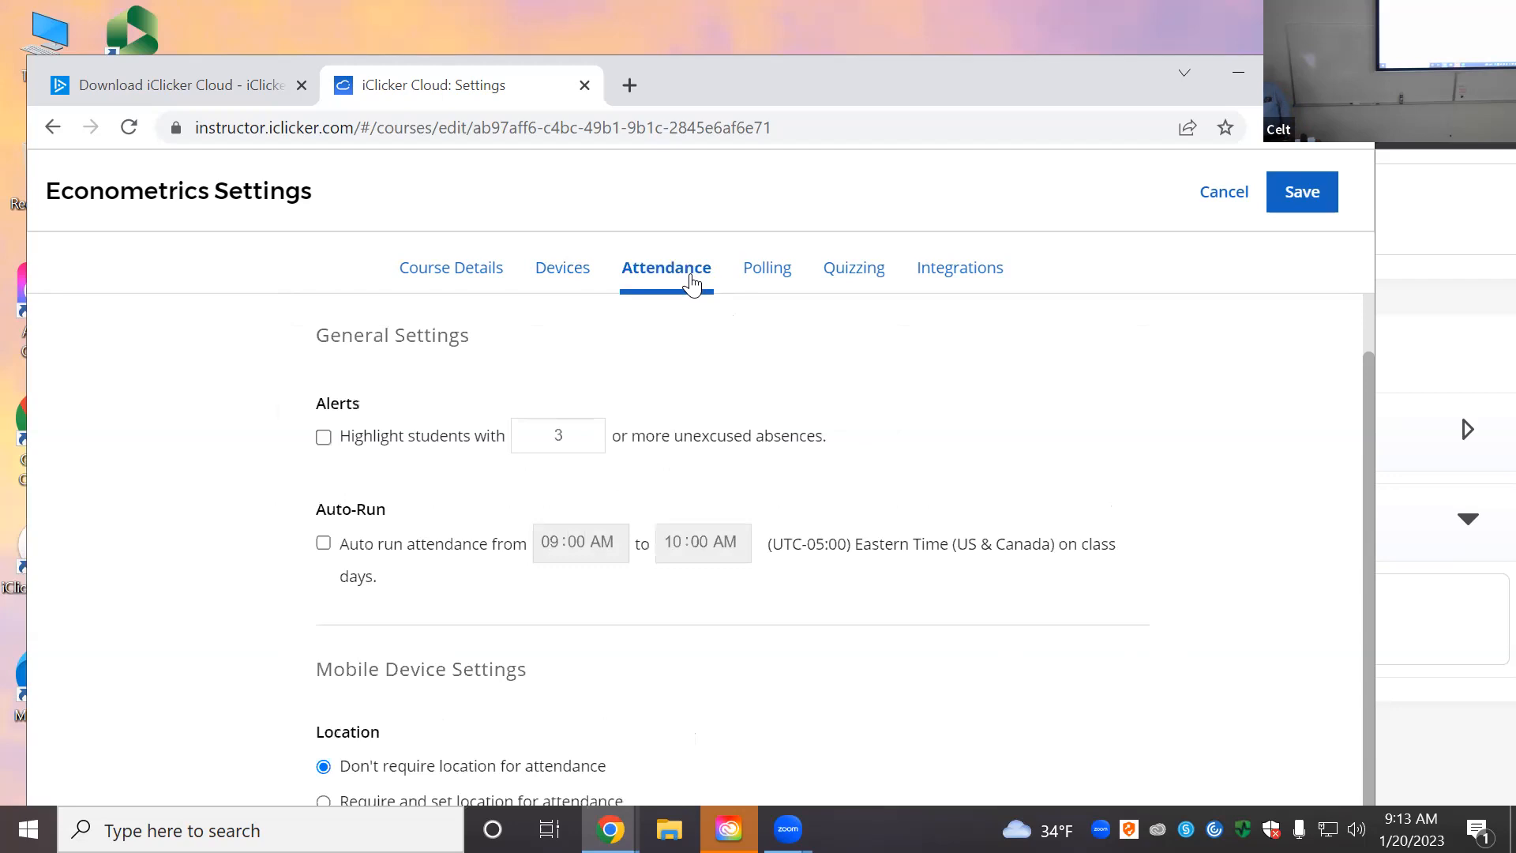
left_click(324, 438)
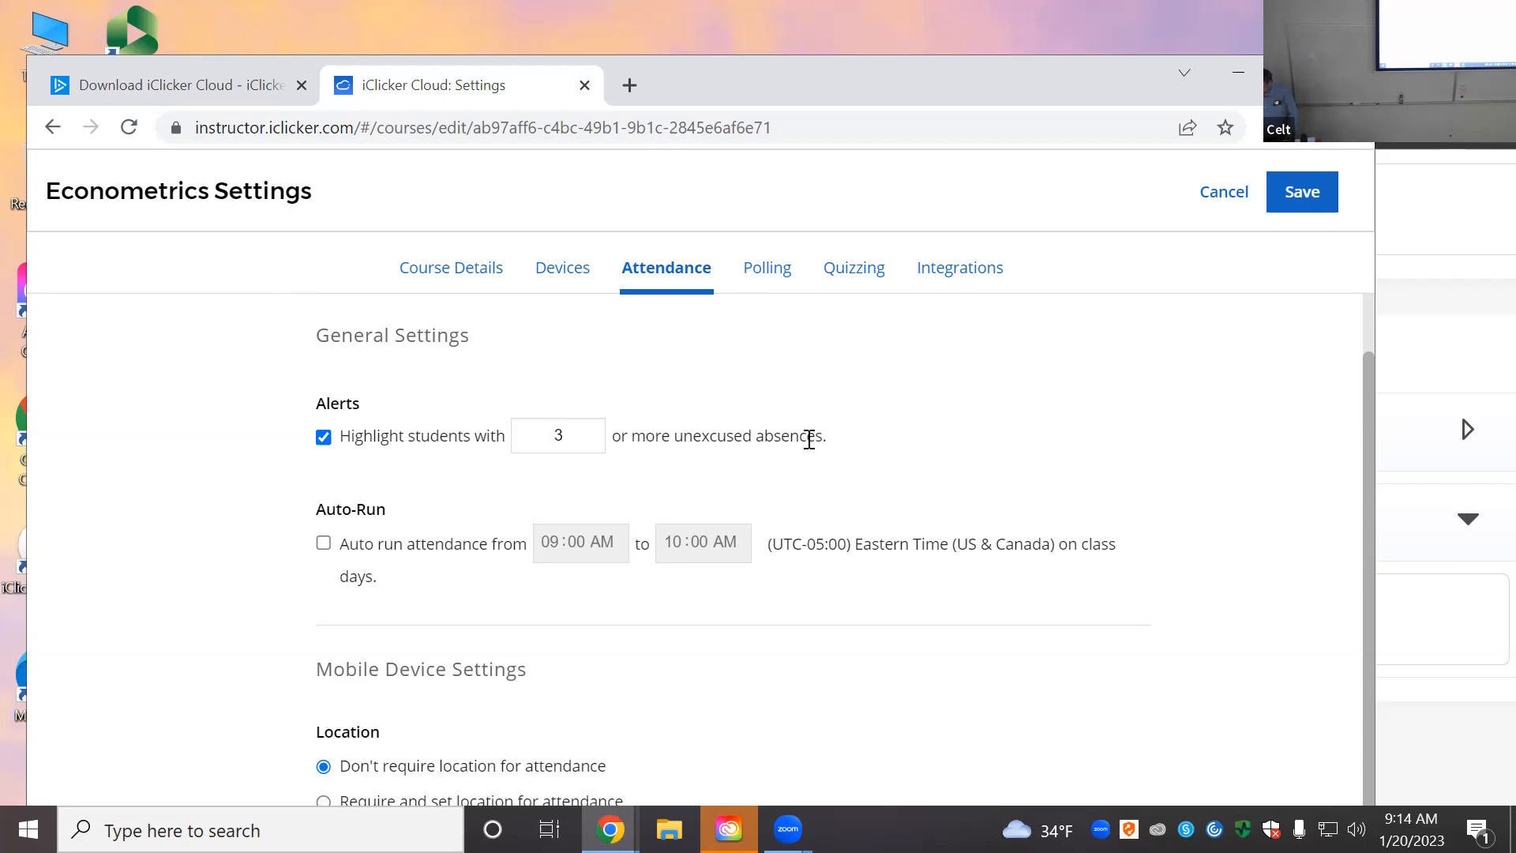
scroll(795, 599, "down", 3)
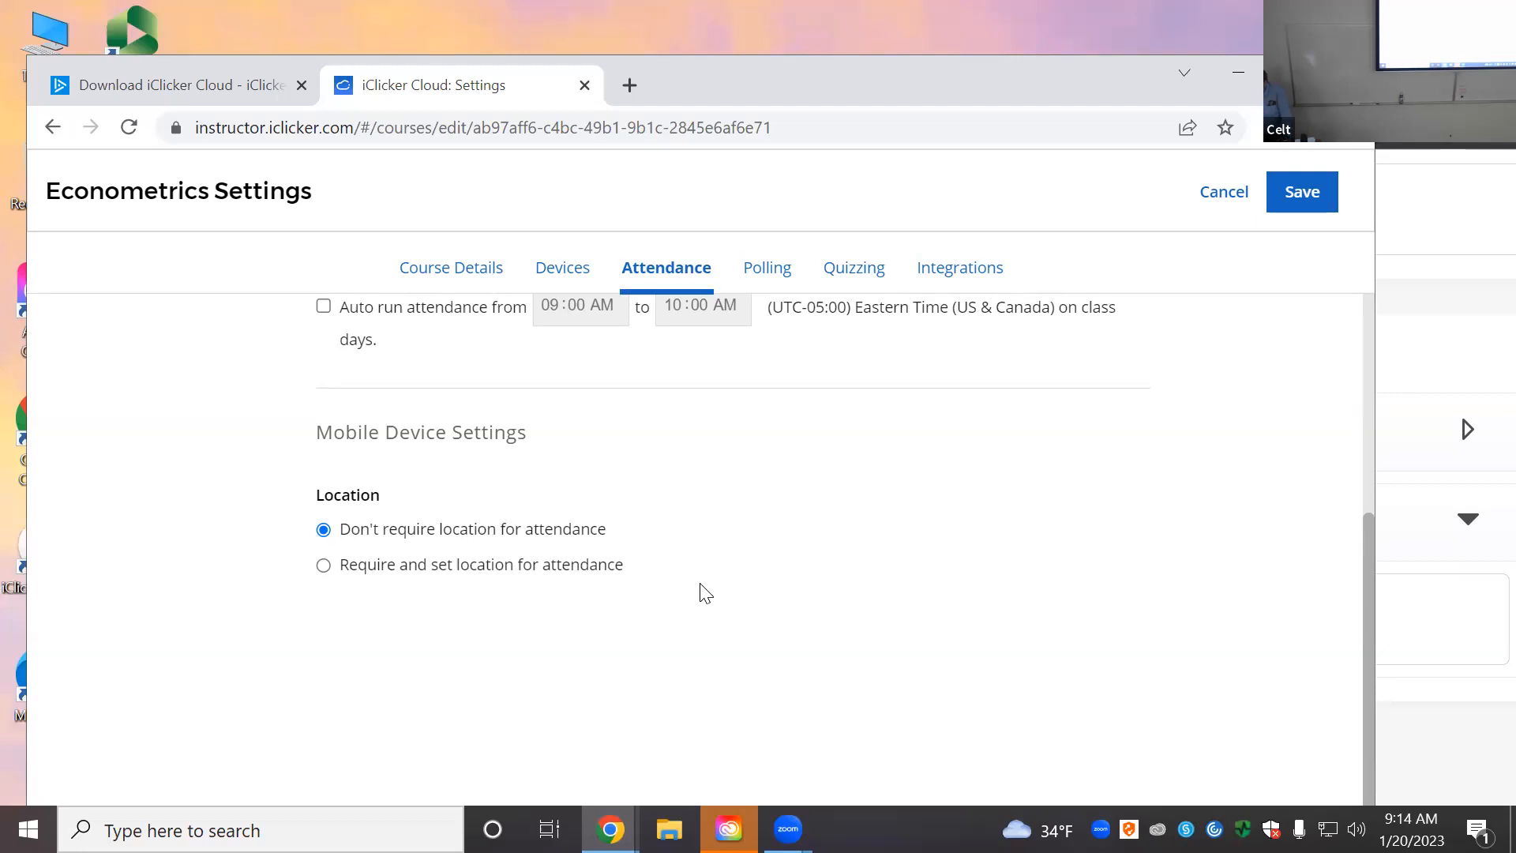
Step: In the Polling tab, set class results to 'Do not send results' to student devices
left_click(771, 280)
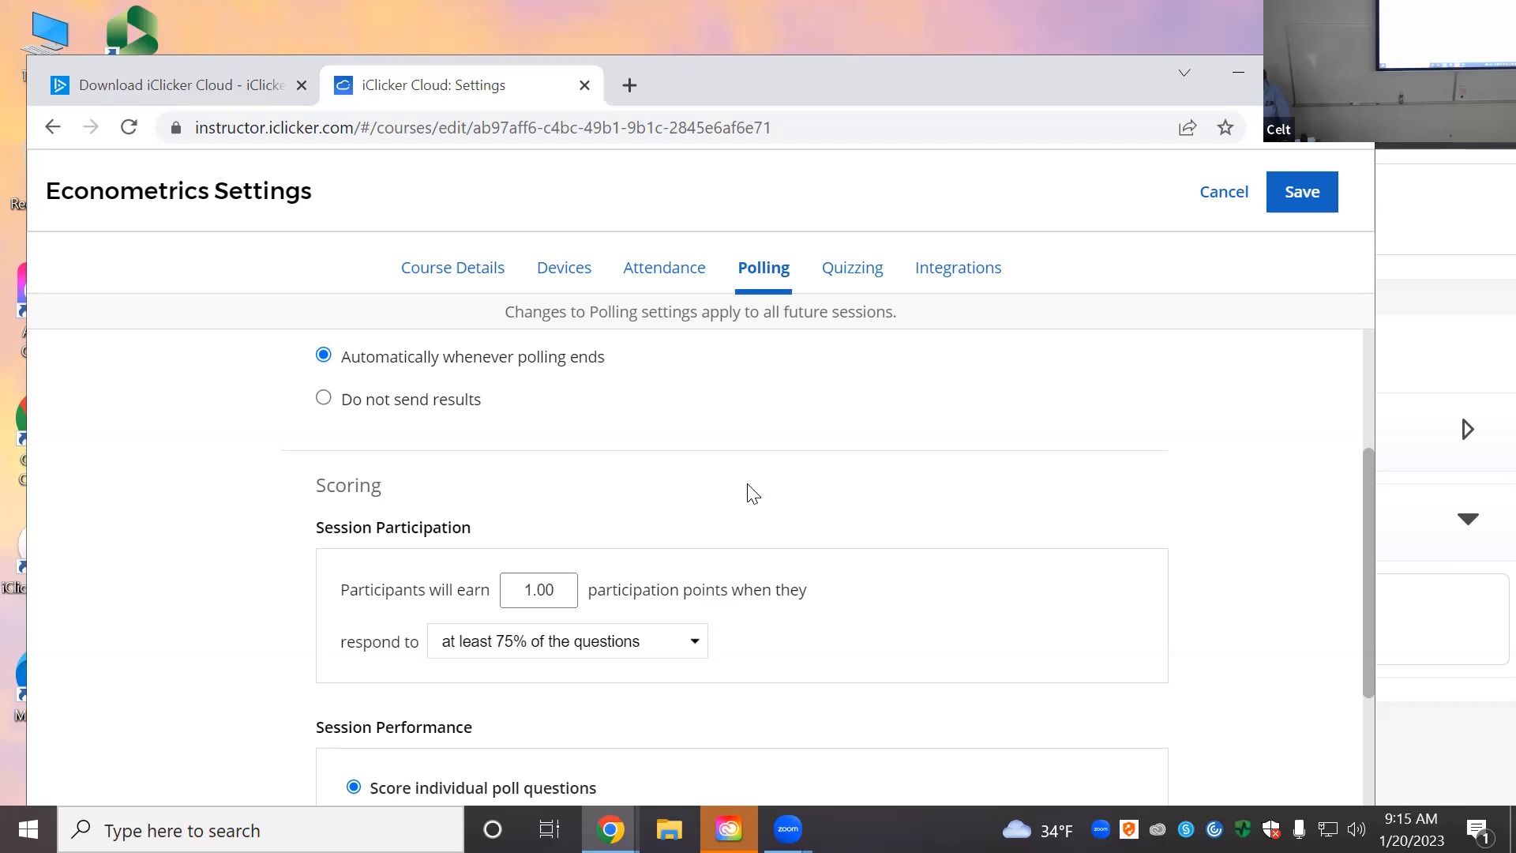
left_click(357, 409)
scroll(606, 426, "up", 1)
scroll(601, 434, "up", 1)
scroll(601, 438, "up", 1)
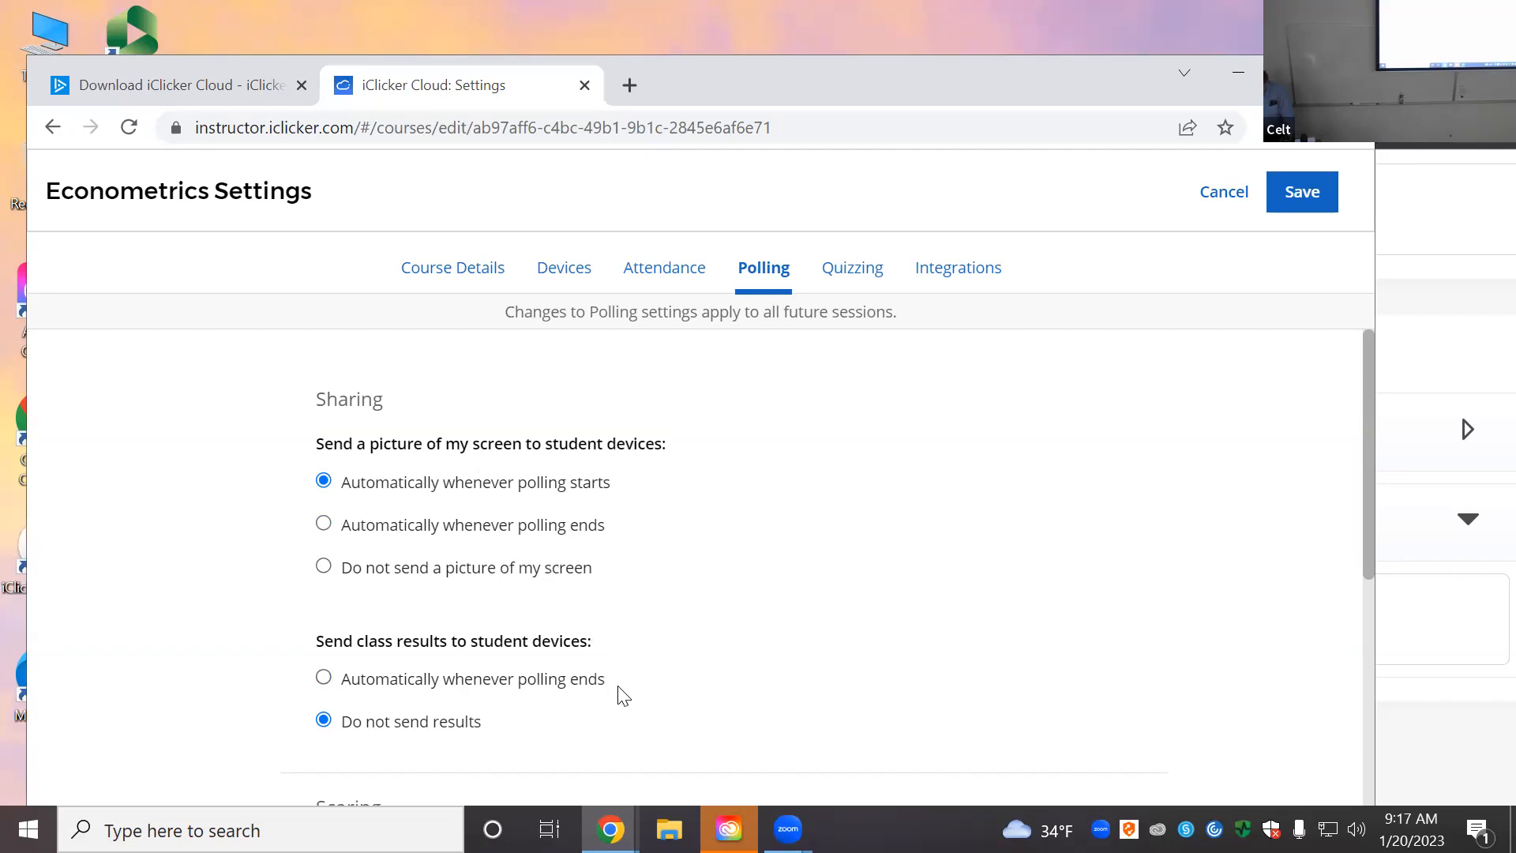
scroll(608, 690, "down", 1)
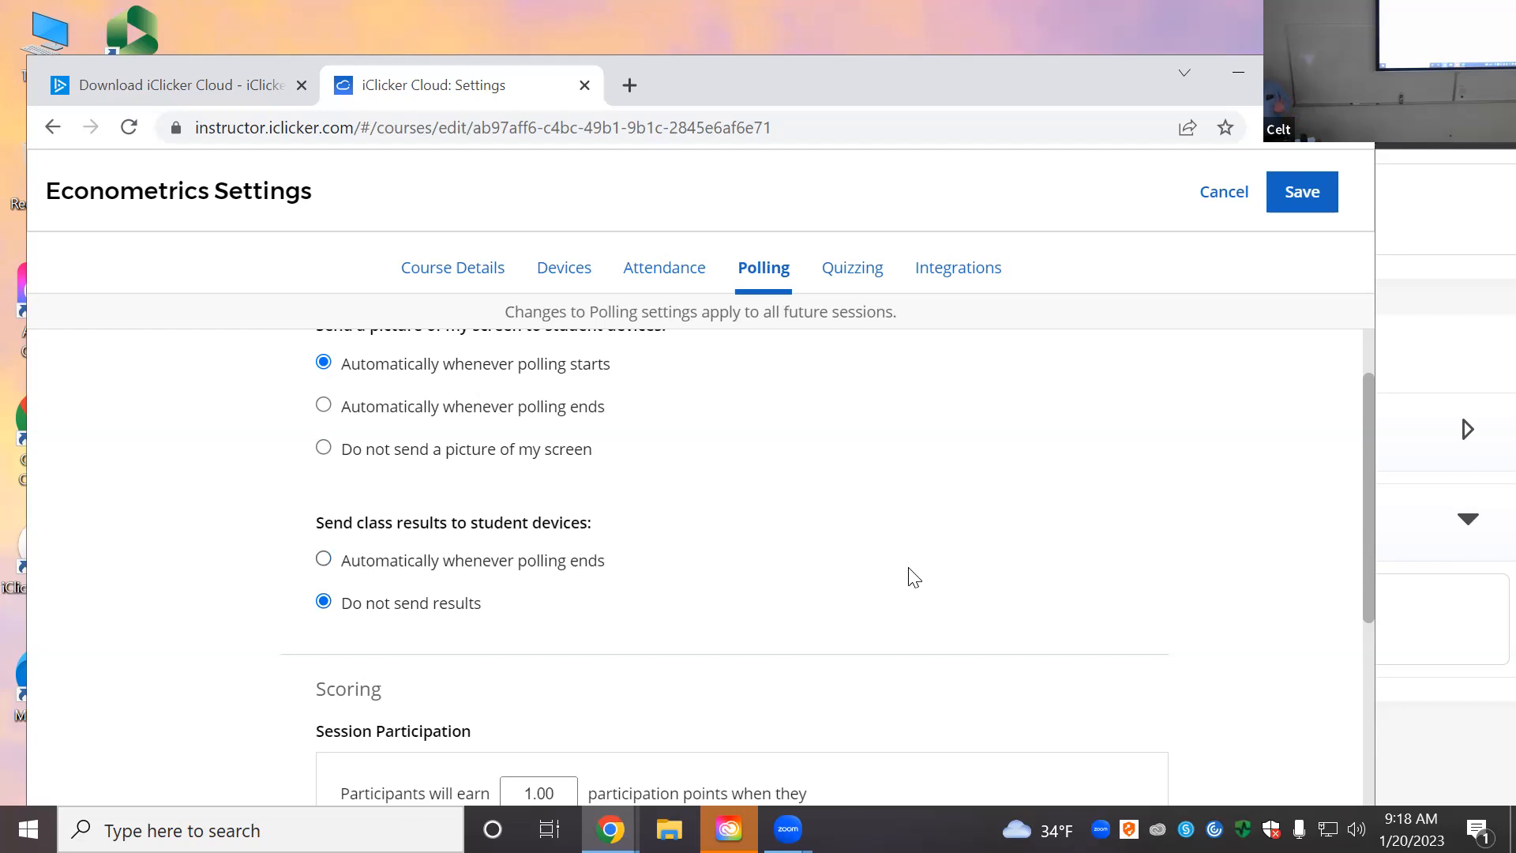
Step: Keep the 75%-of-questions requirement and change participation points from 1 to 0.00
scroll(908, 576, "down", 5)
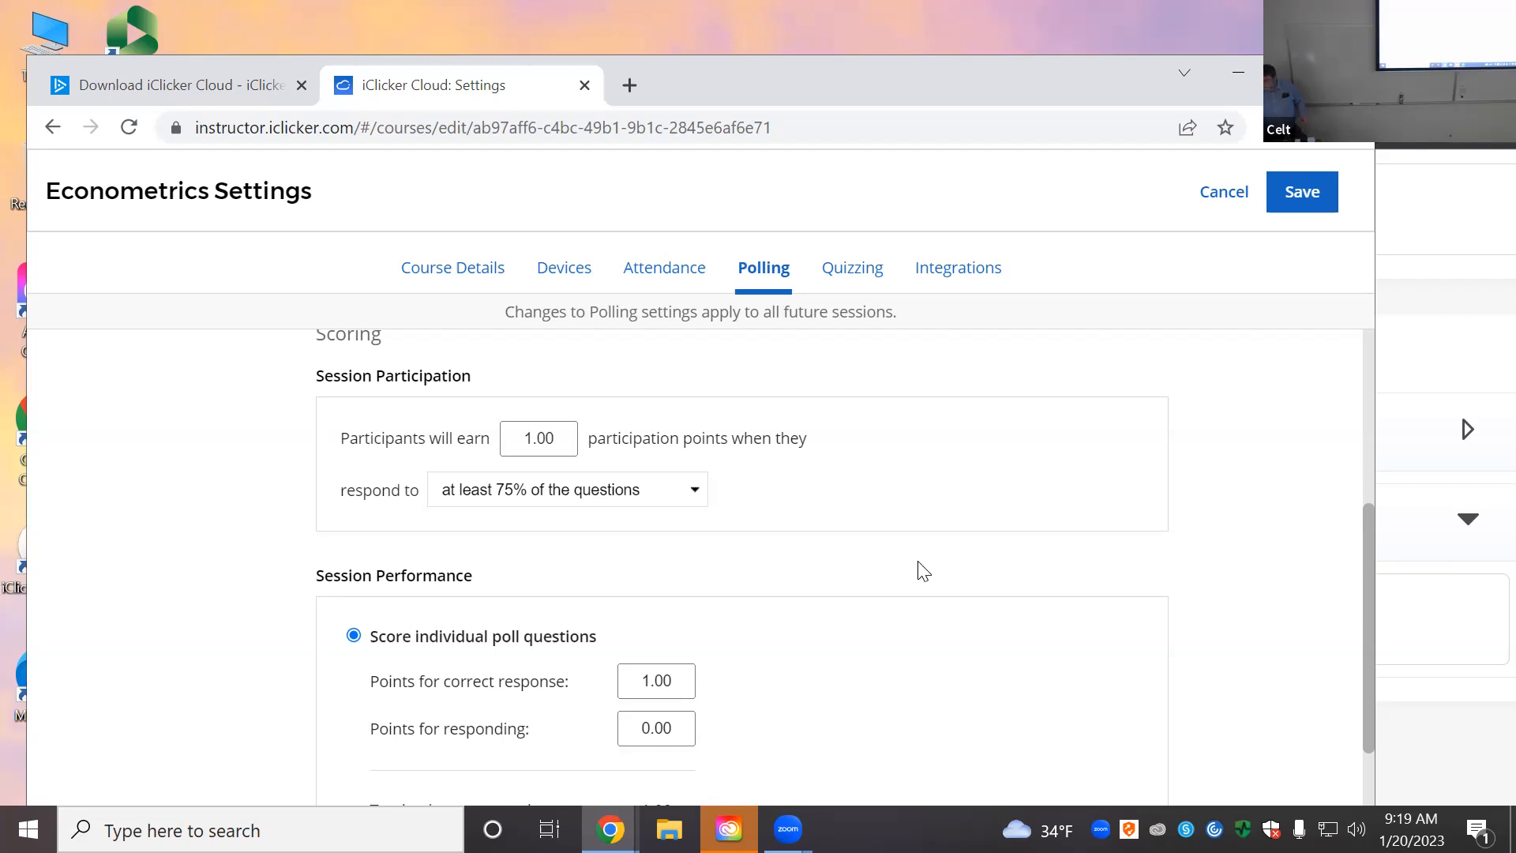
left_click(696, 489)
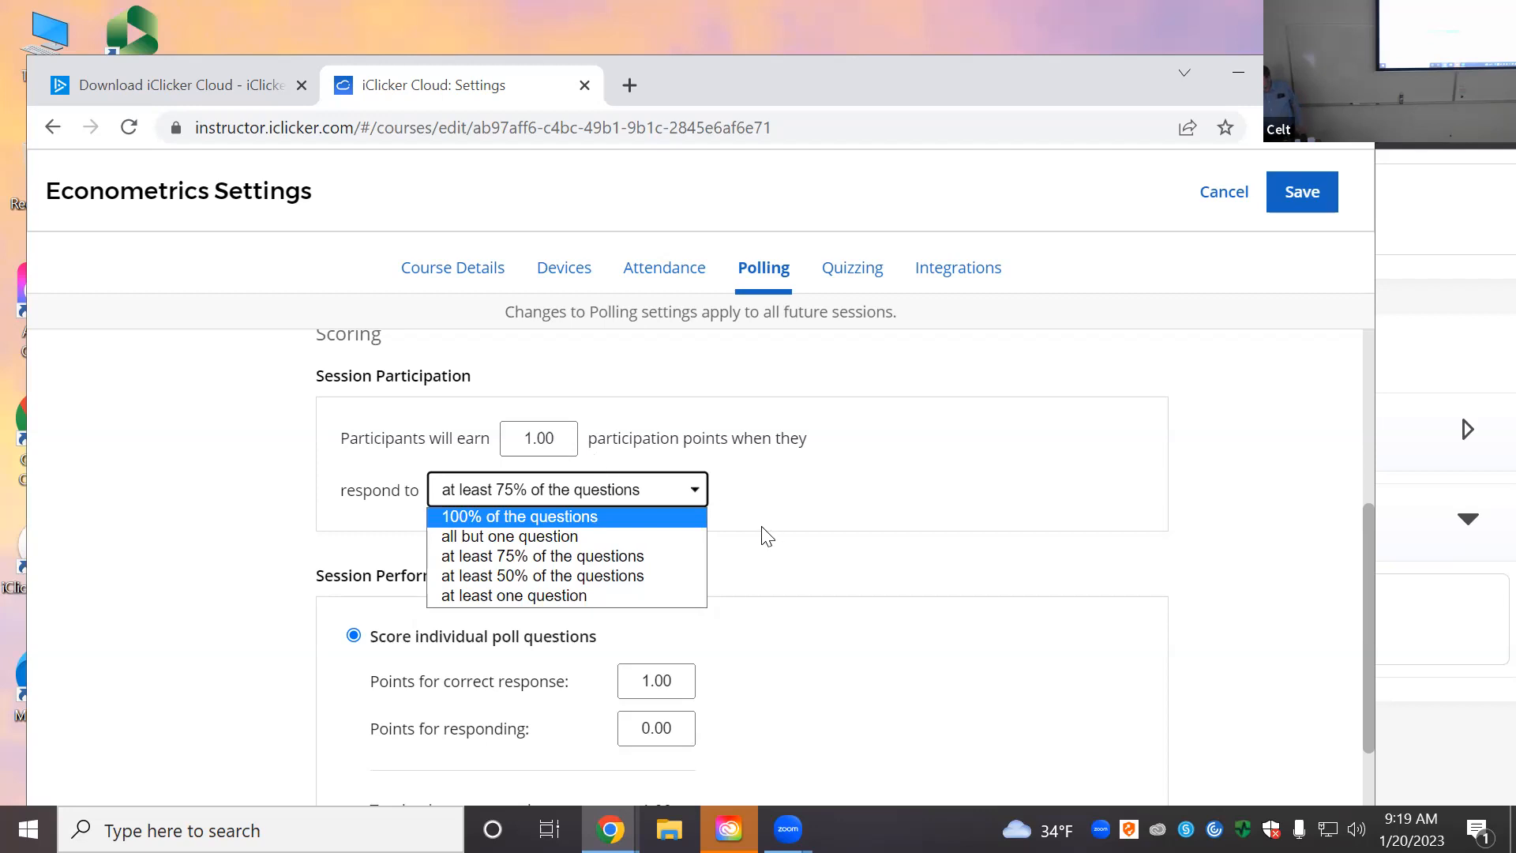
left_click(528, 440)
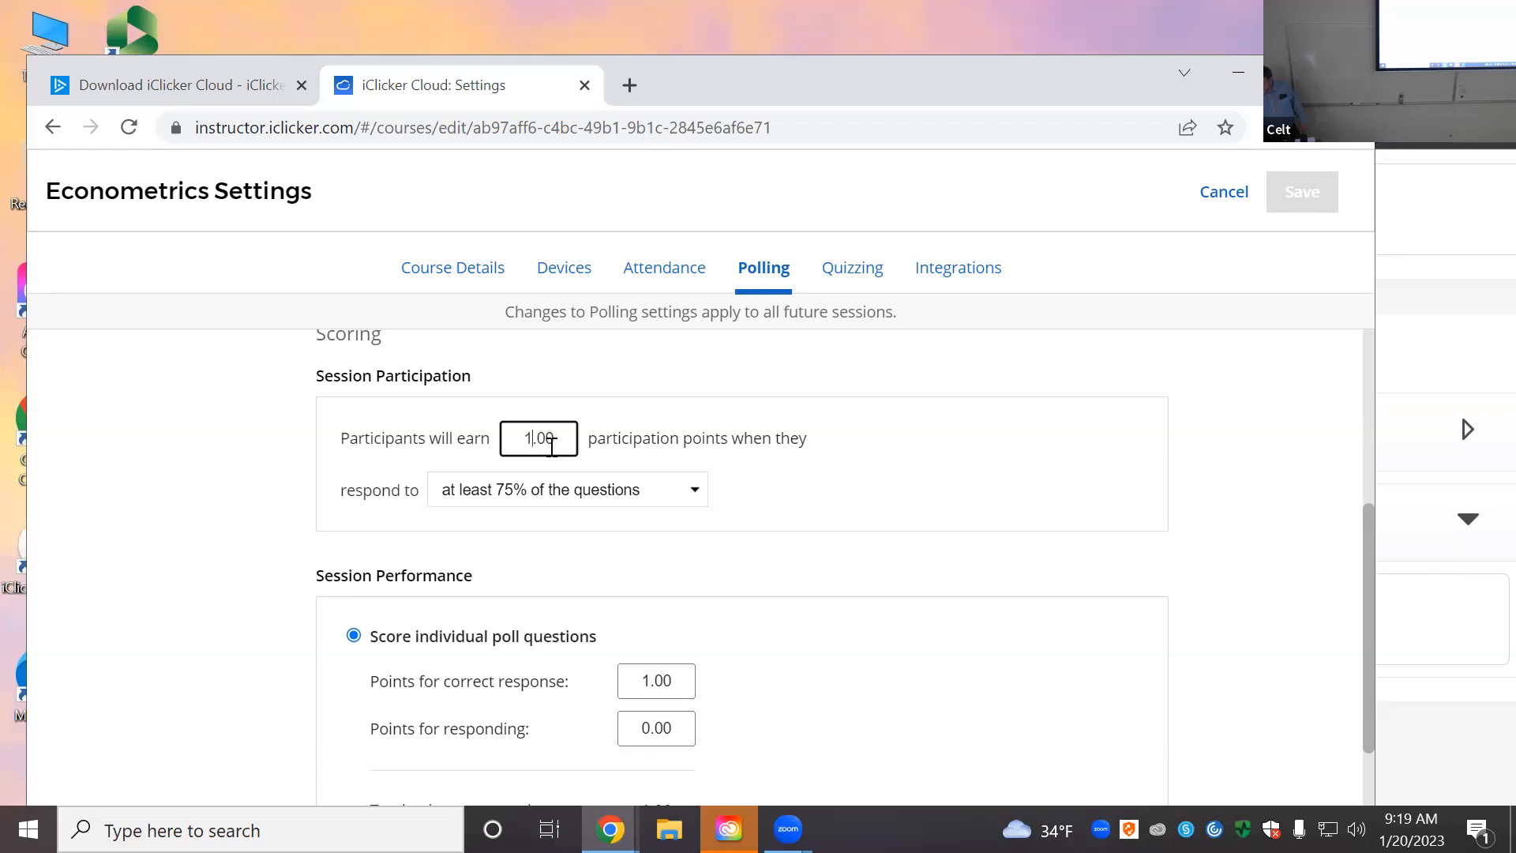
key("BackSpace")
type("0")
Step: Set points for responding to 3.00 and points for correct response to 2.00
scroll(792, 680, "down", 3)
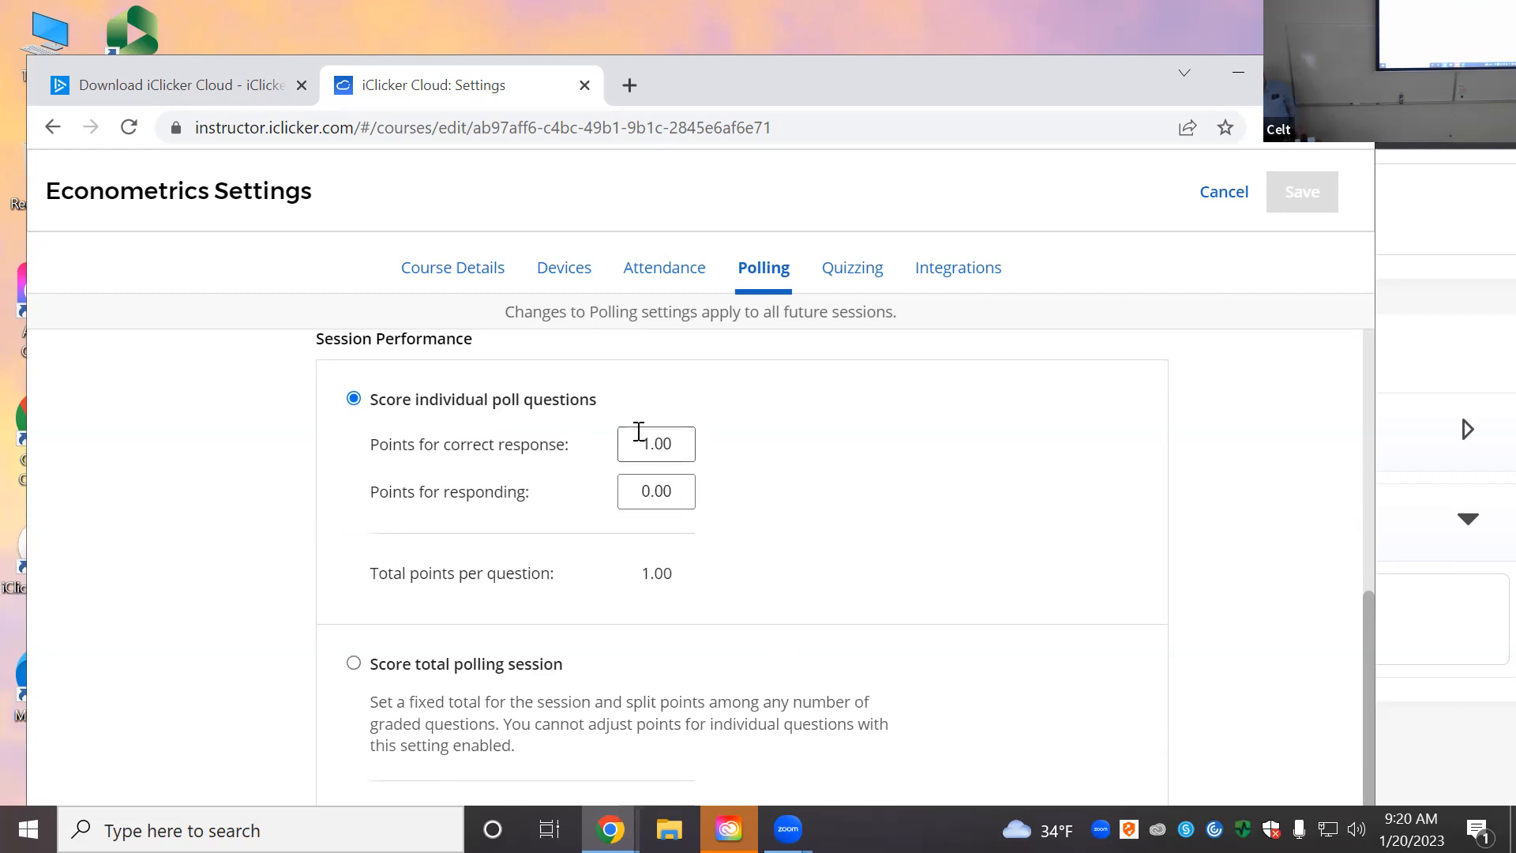
left_click(642, 487)
key("BackSpace")
type("3")
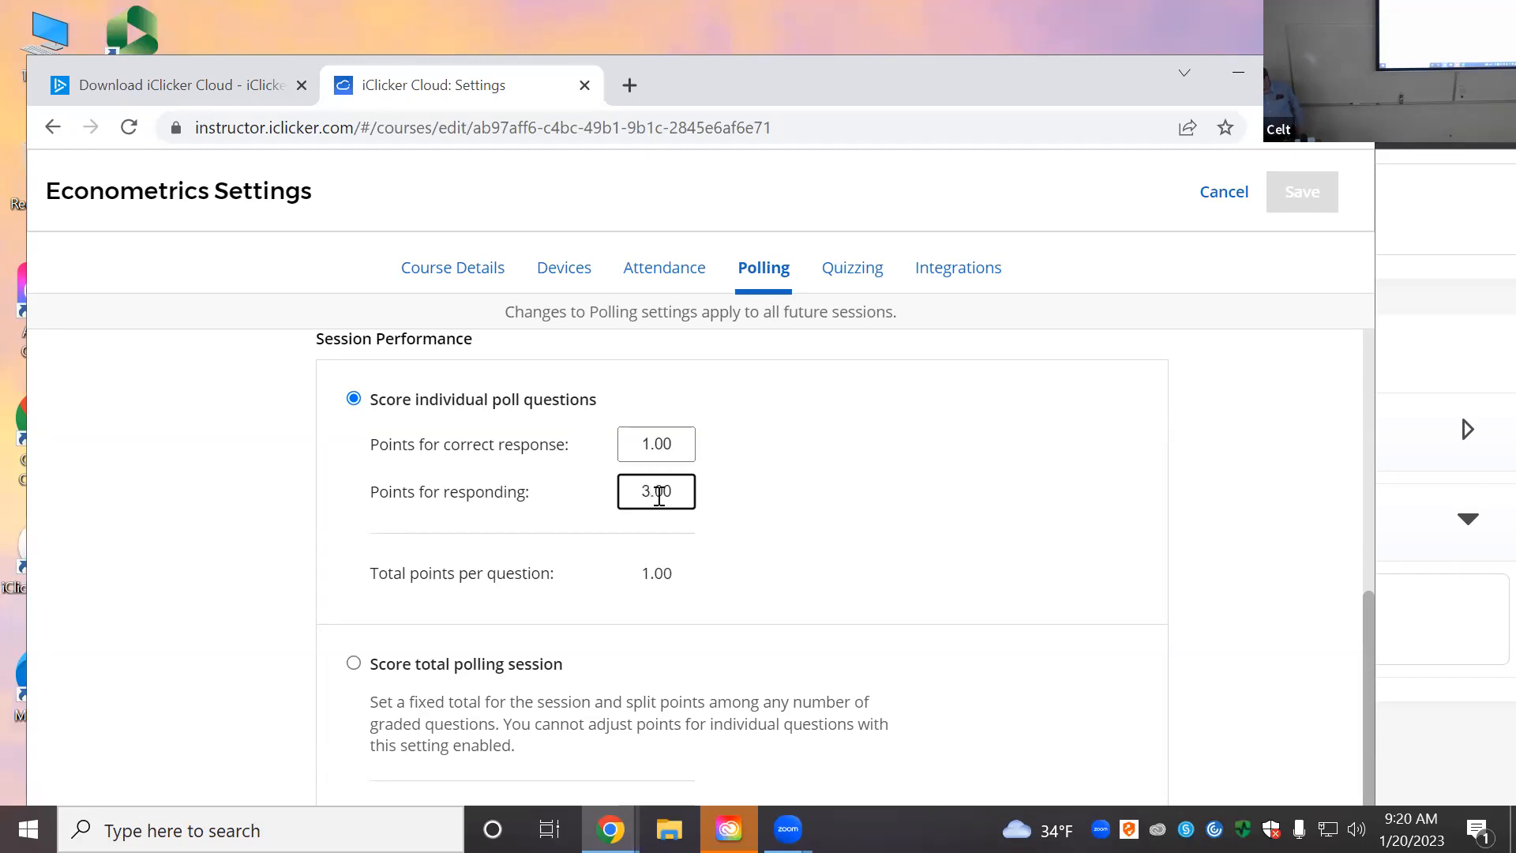
left_click(649, 447)
key("BackSpace")
type("2")
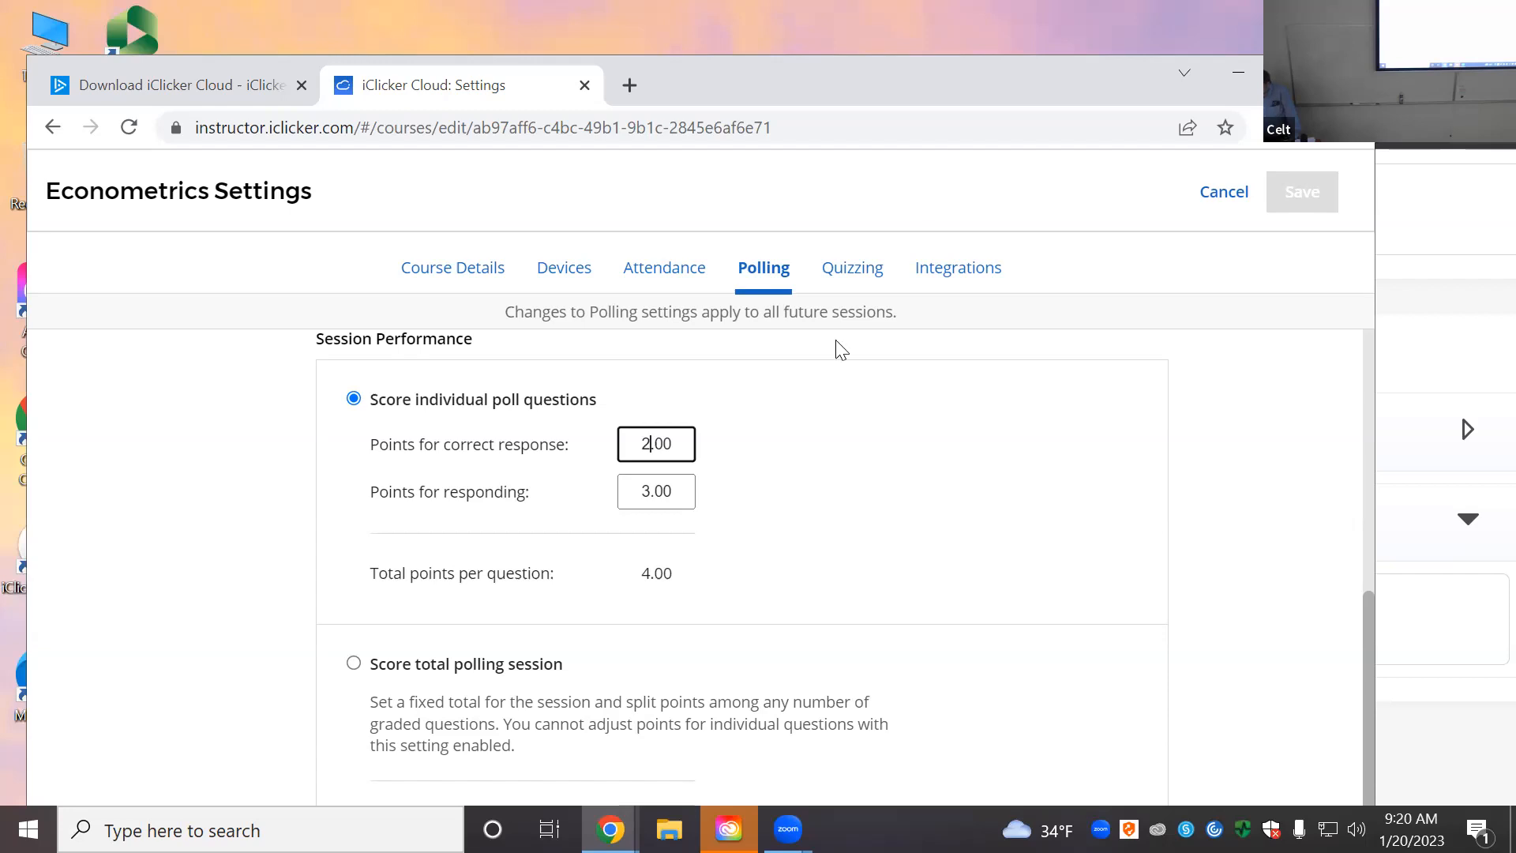
left_click(805, 468)
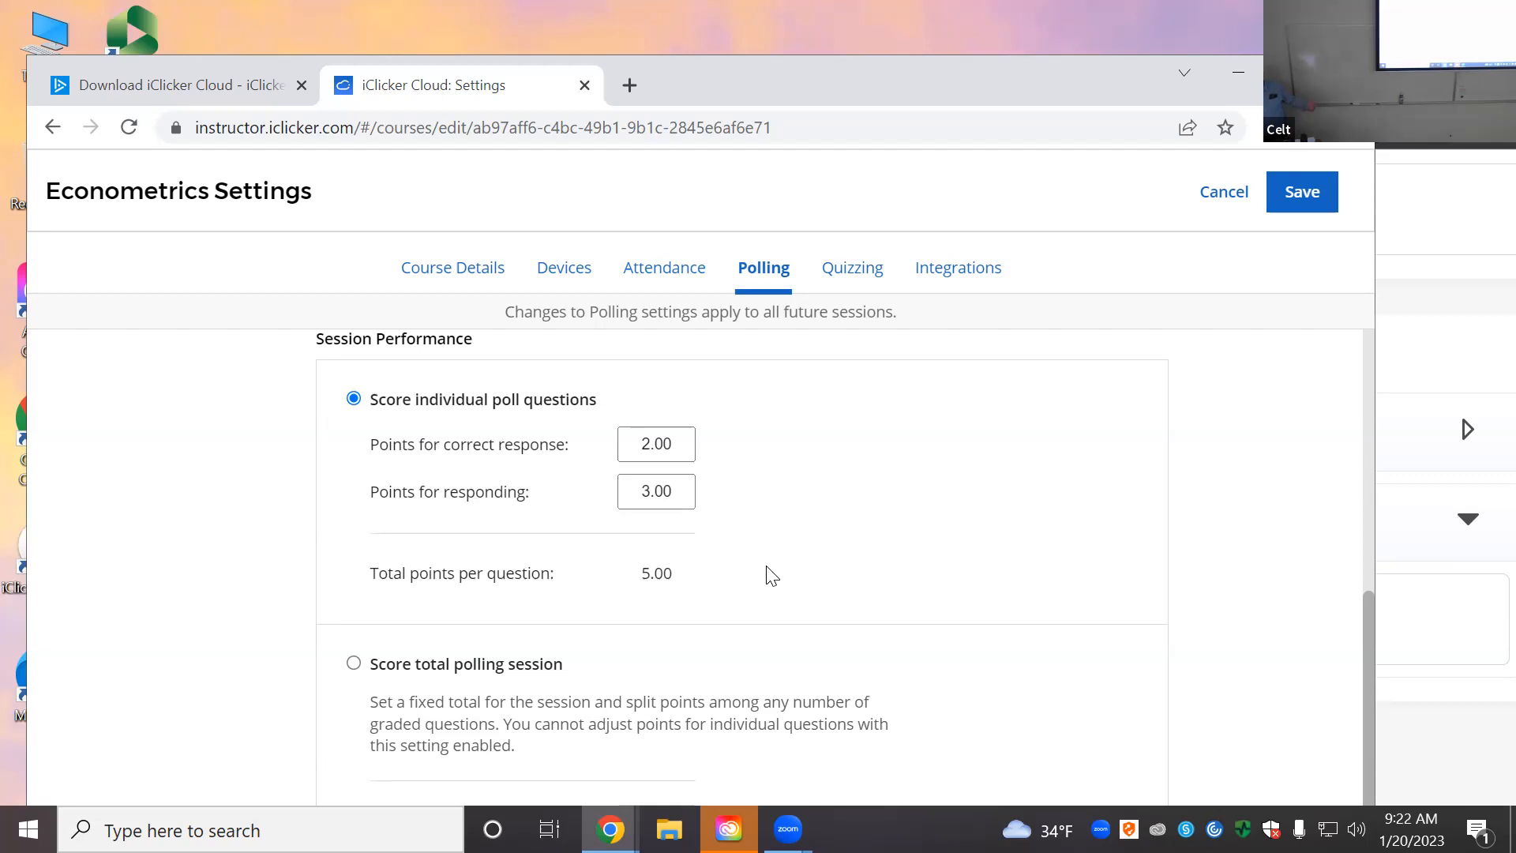
Step: Scroll the polling settings to confirm the 5.00 total and reach the Toolbar section
scroll(758, 589, "down", 3)
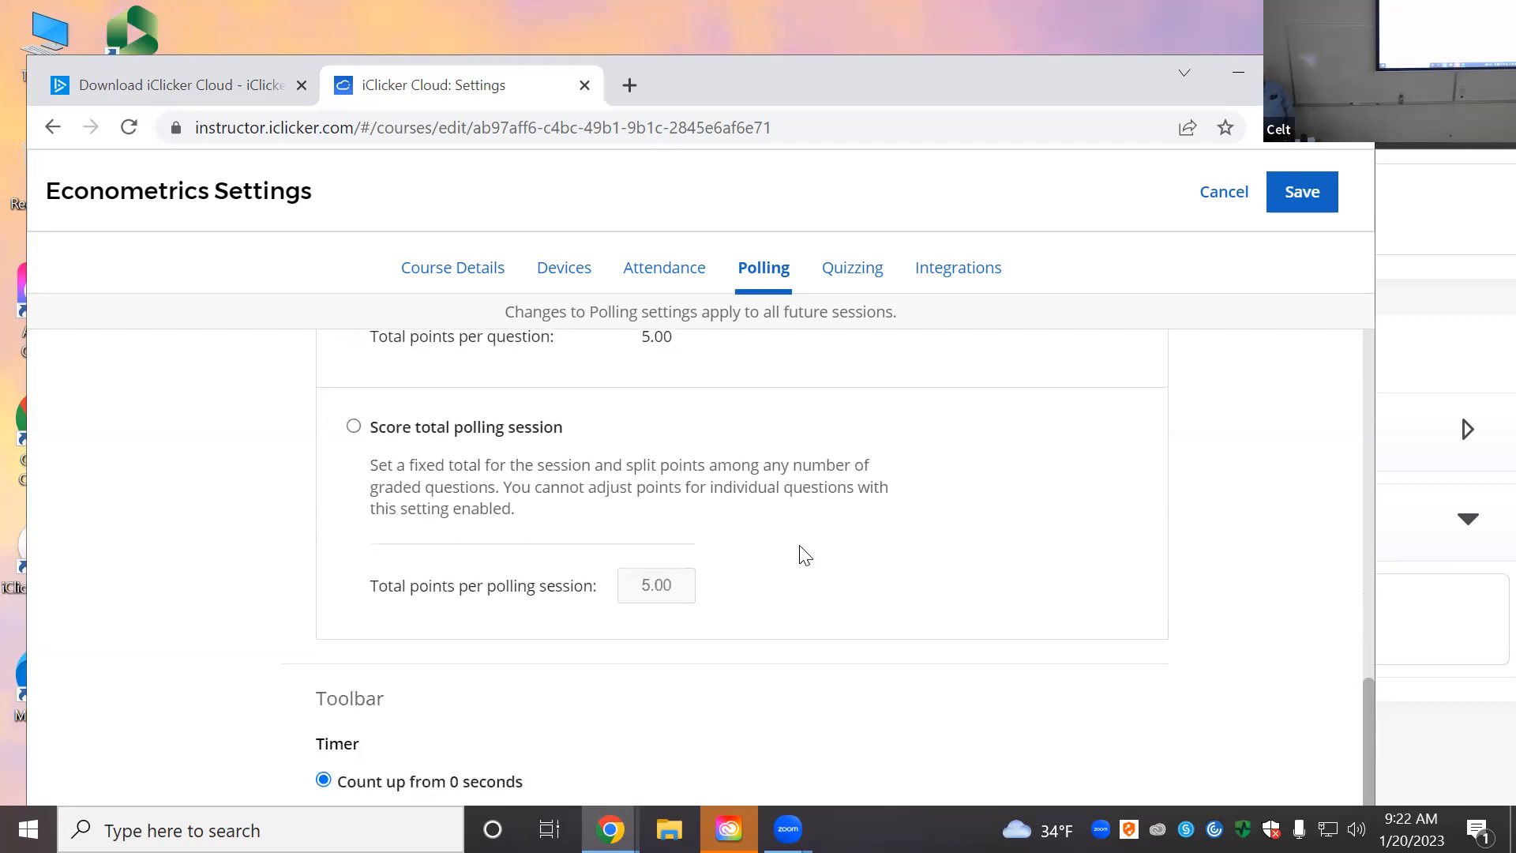
scroll(800, 579, "up", 1)
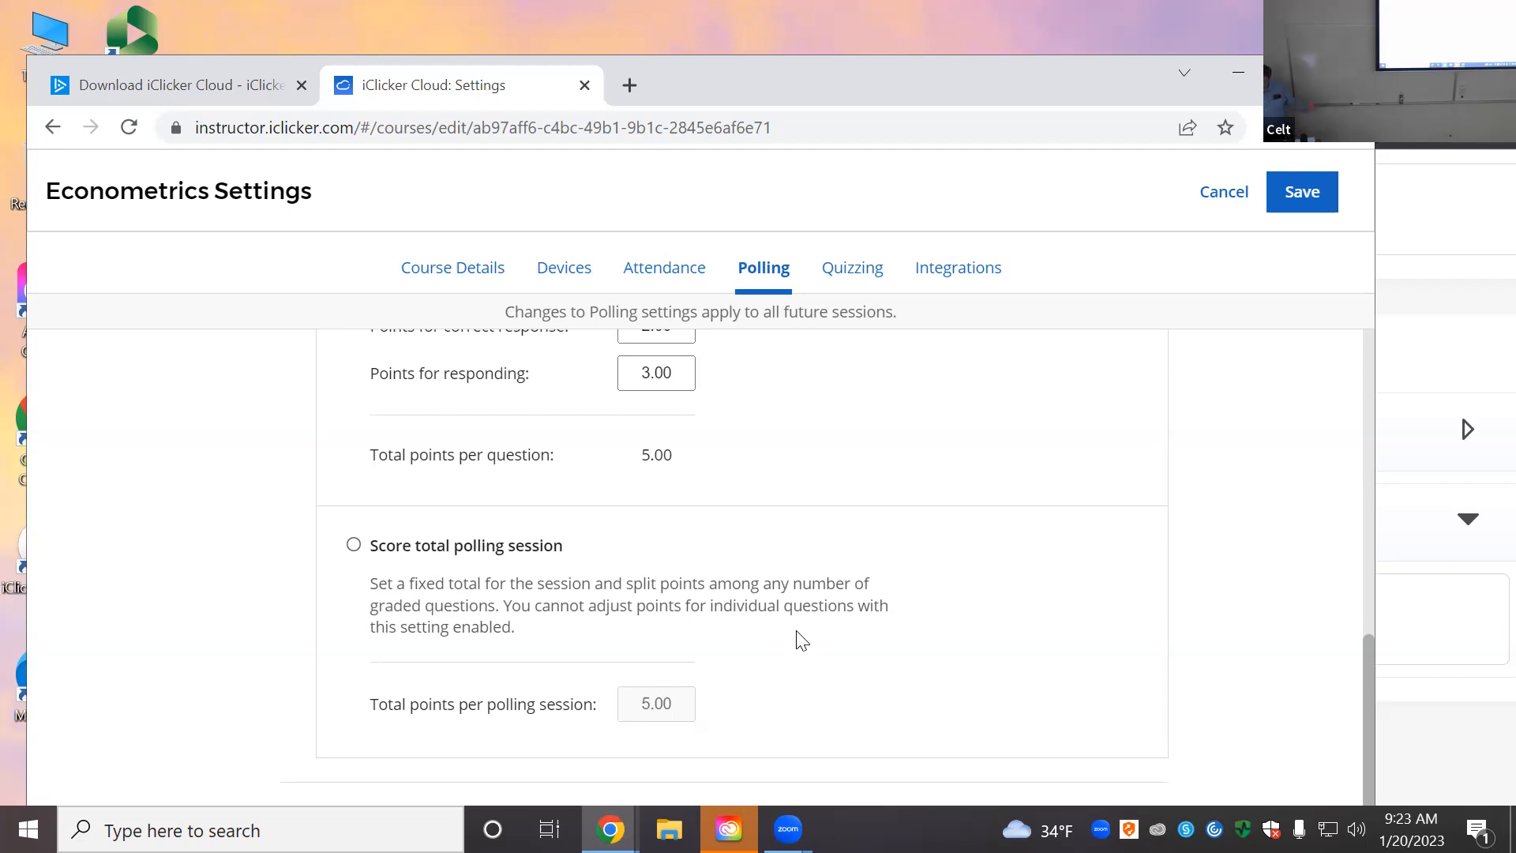
scroll(971, 697, "down", 4)
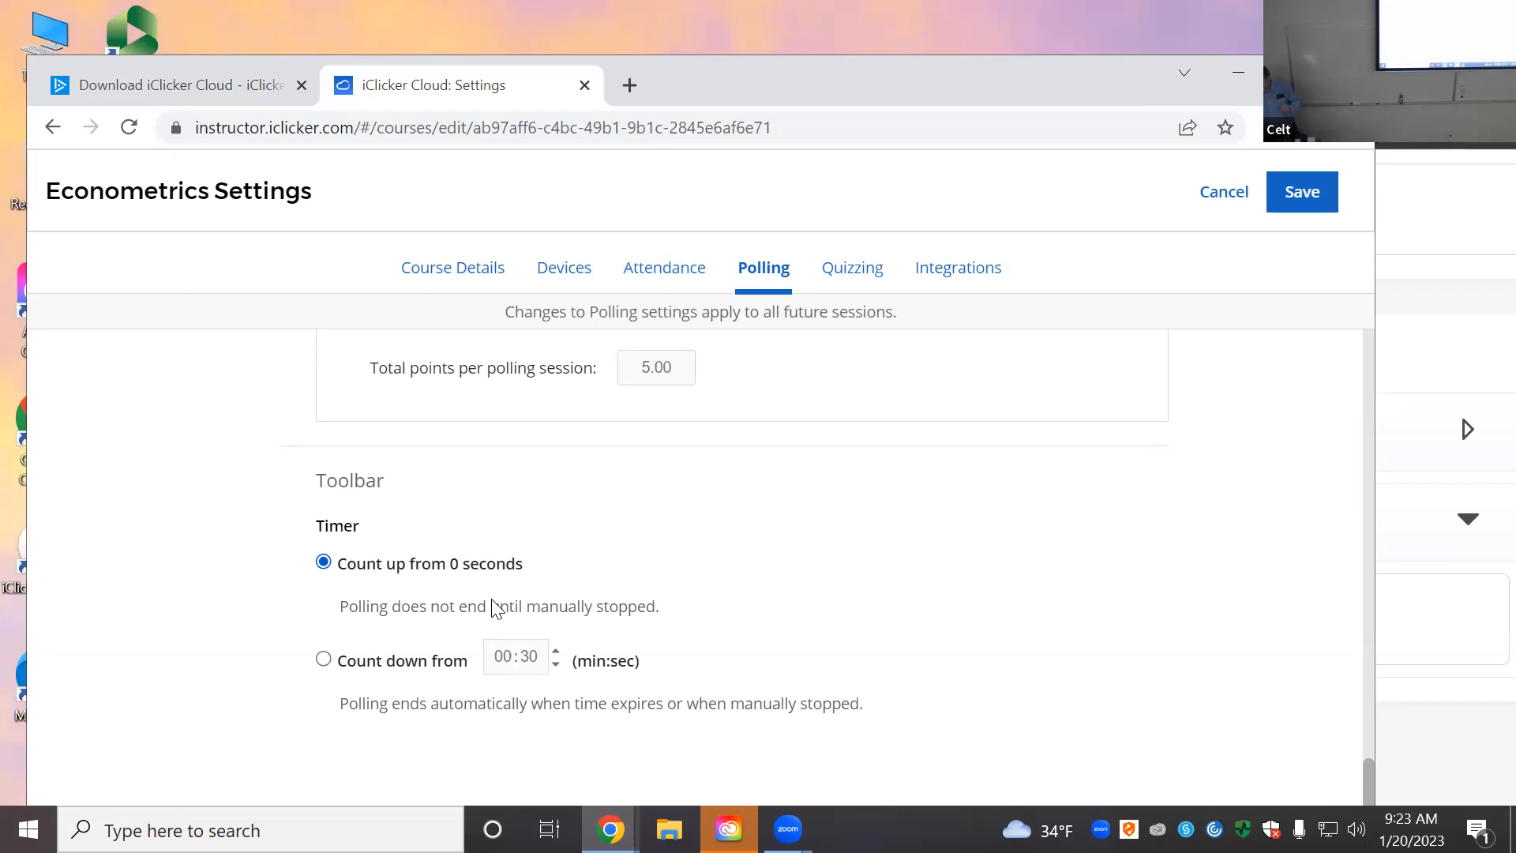
Step: Switch the polling timer to count down from 01:30
left_click(324, 658)
left_click(510, 659)
key("BackSpace")
key("BackSpace")
type("1")
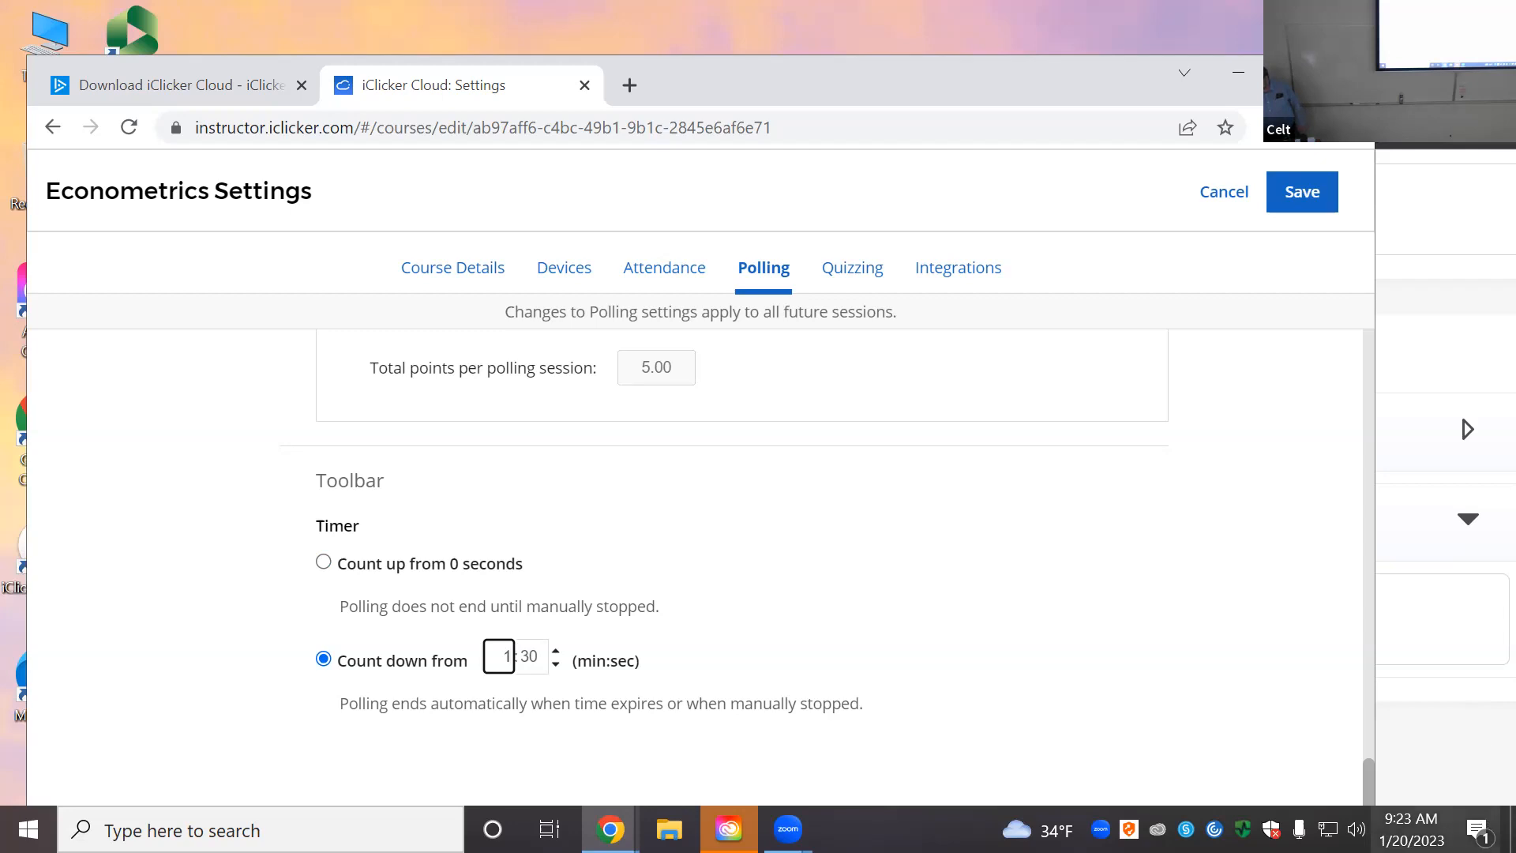
left_click(939, 616)
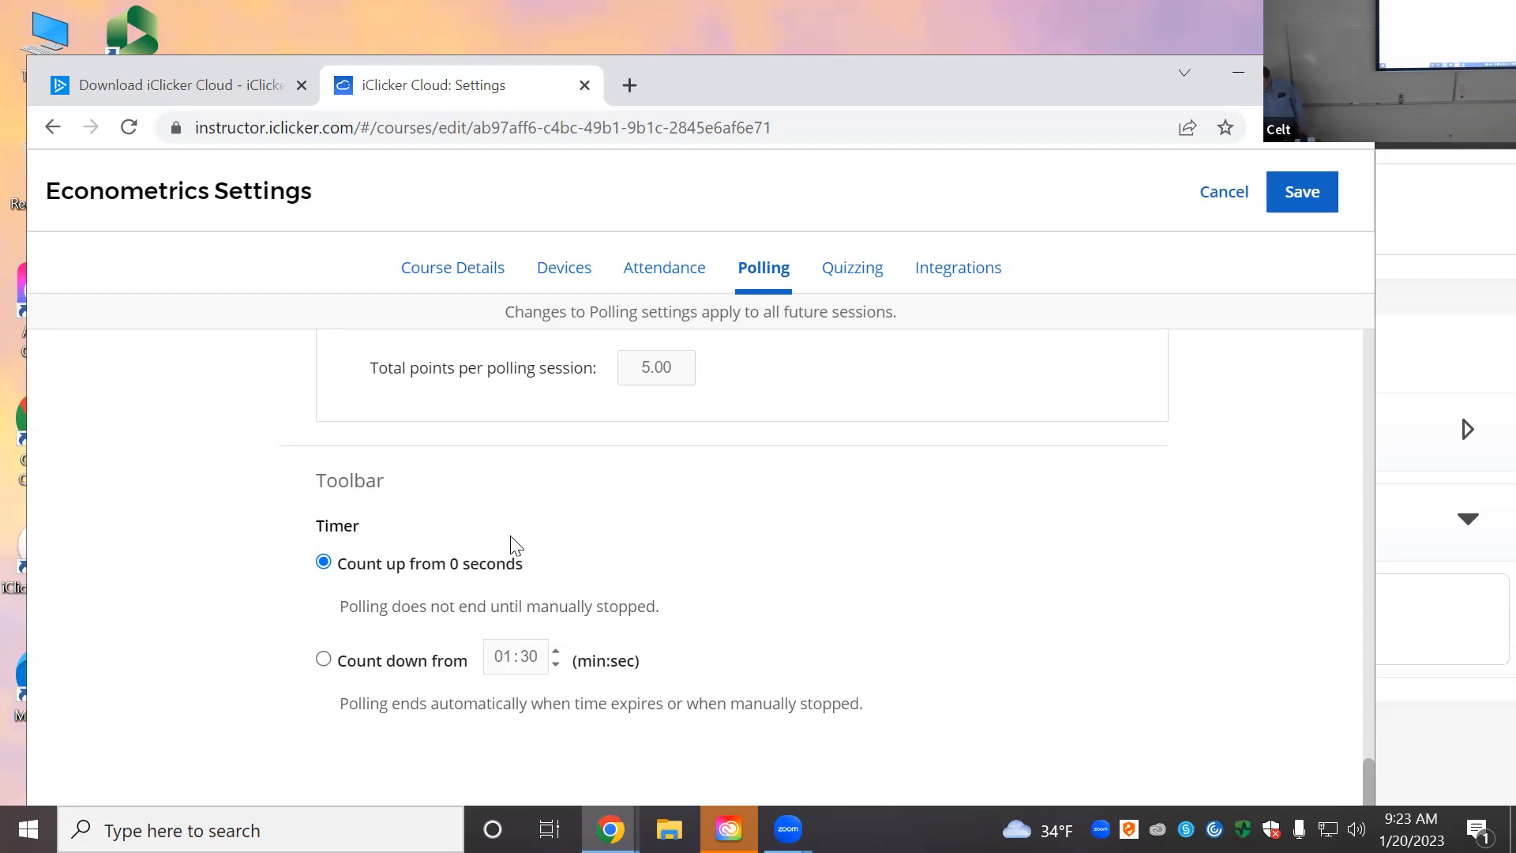
left_click(325, 661)
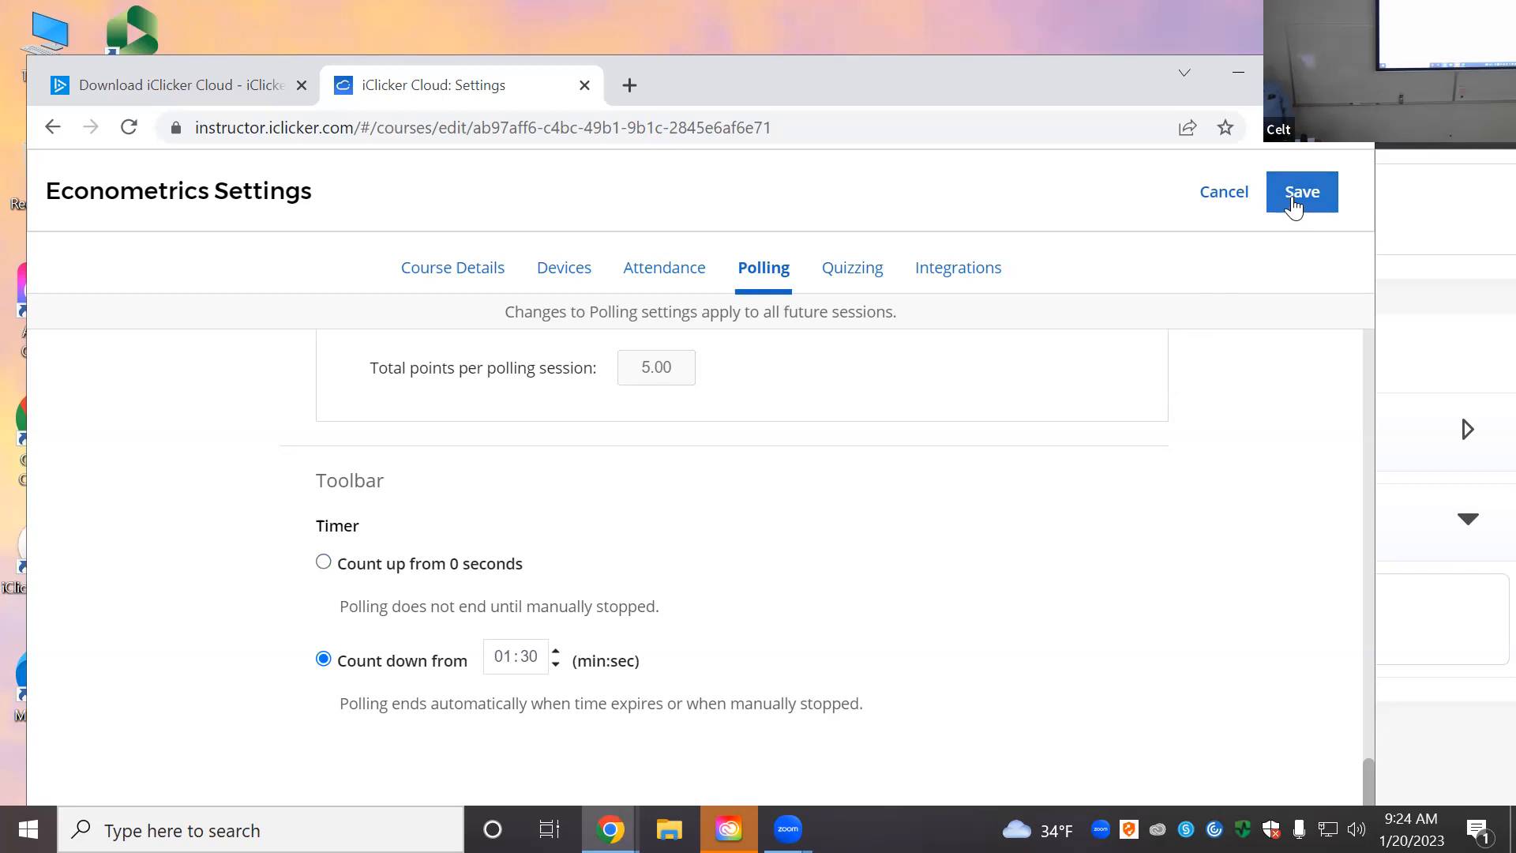
scroll(957, 506, "up", 1)
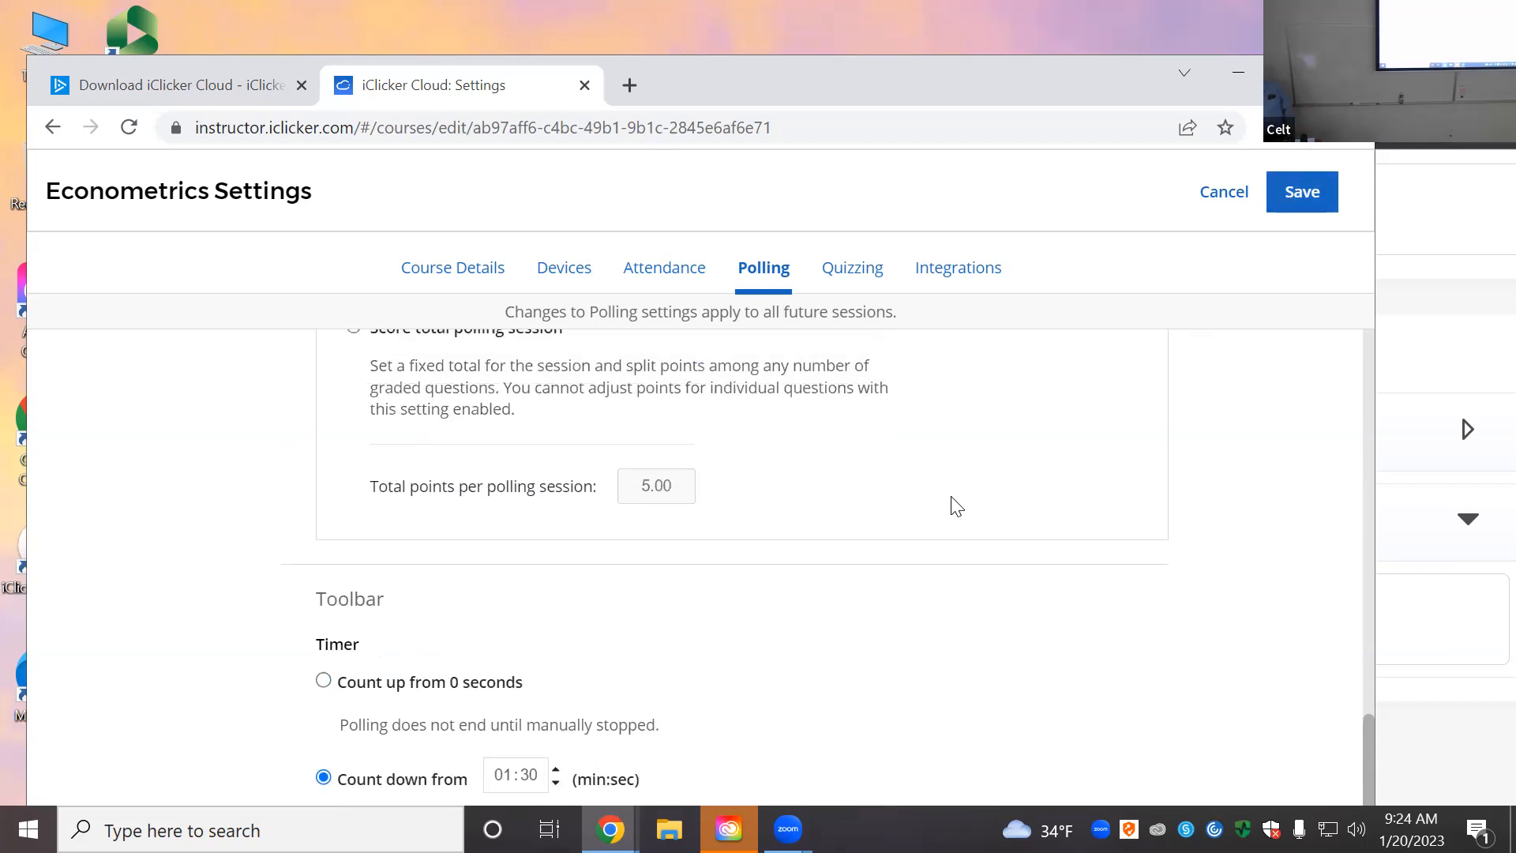
scroll(955, 505, "up", 4)
scroll(884, 371, "up", 1)
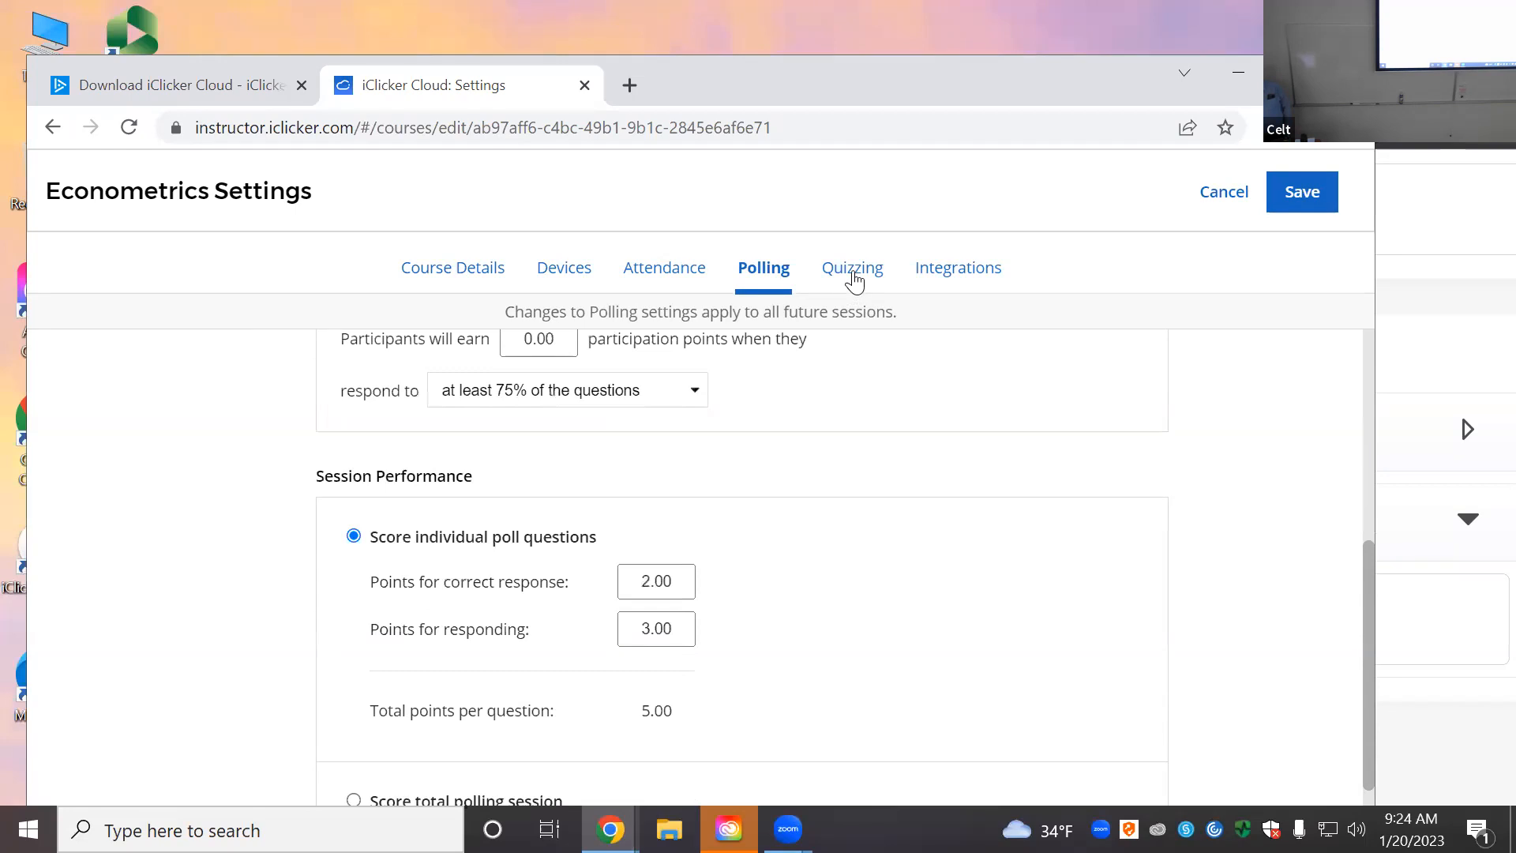
Step: Review the Quizzing tab's 1.00-per-correct scoring and unshared results settings
left_click(855, 280)
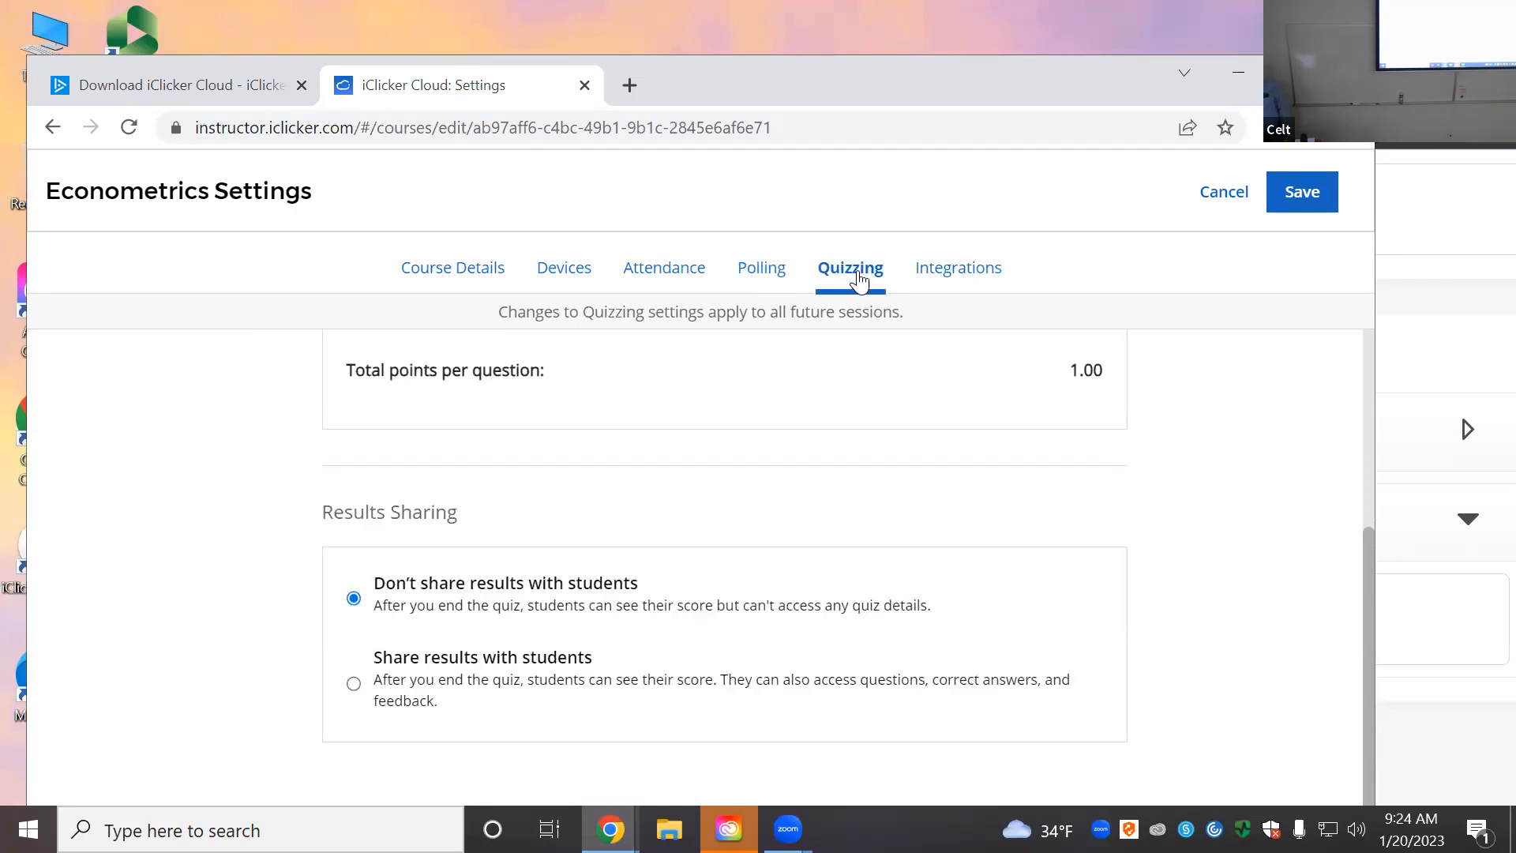
scroll(849, 502, "up", 4)
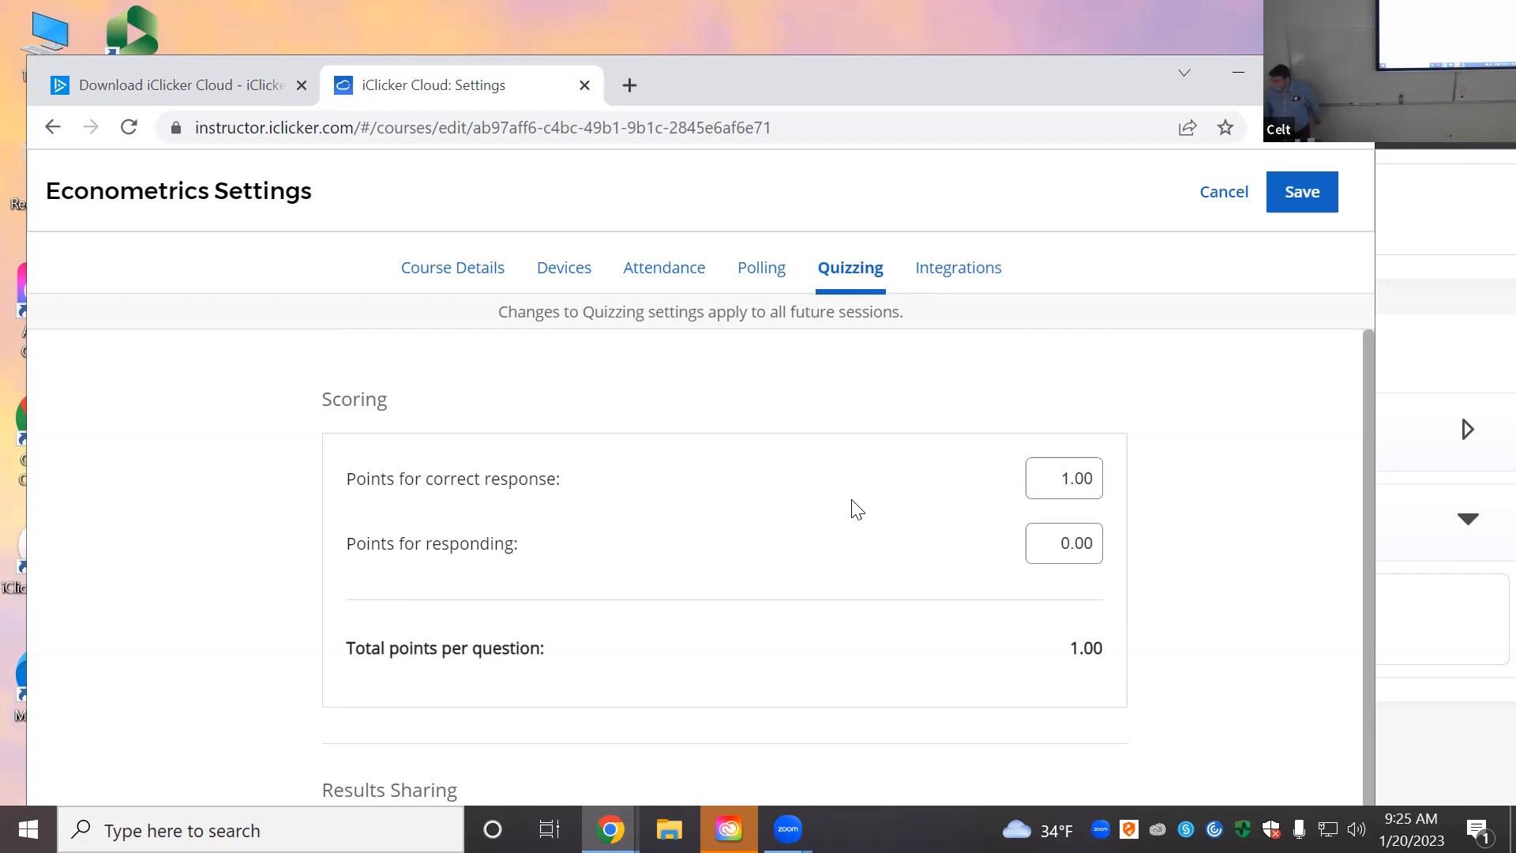
scroll(980, 672, "down", 1)
scroll(980, 672, "down", 3)
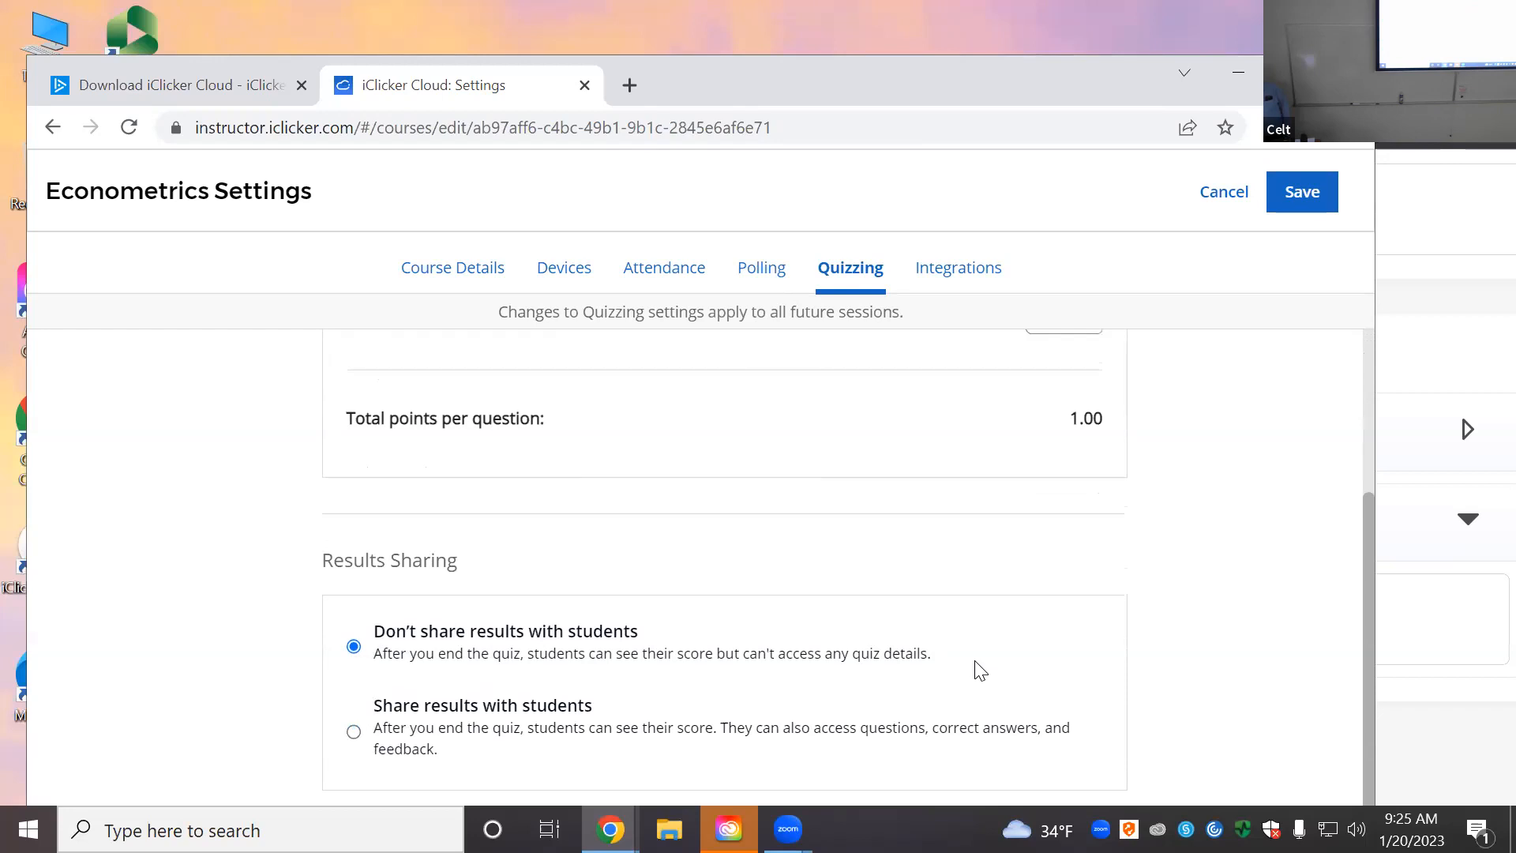
scroll(976, 668, "up", 3)
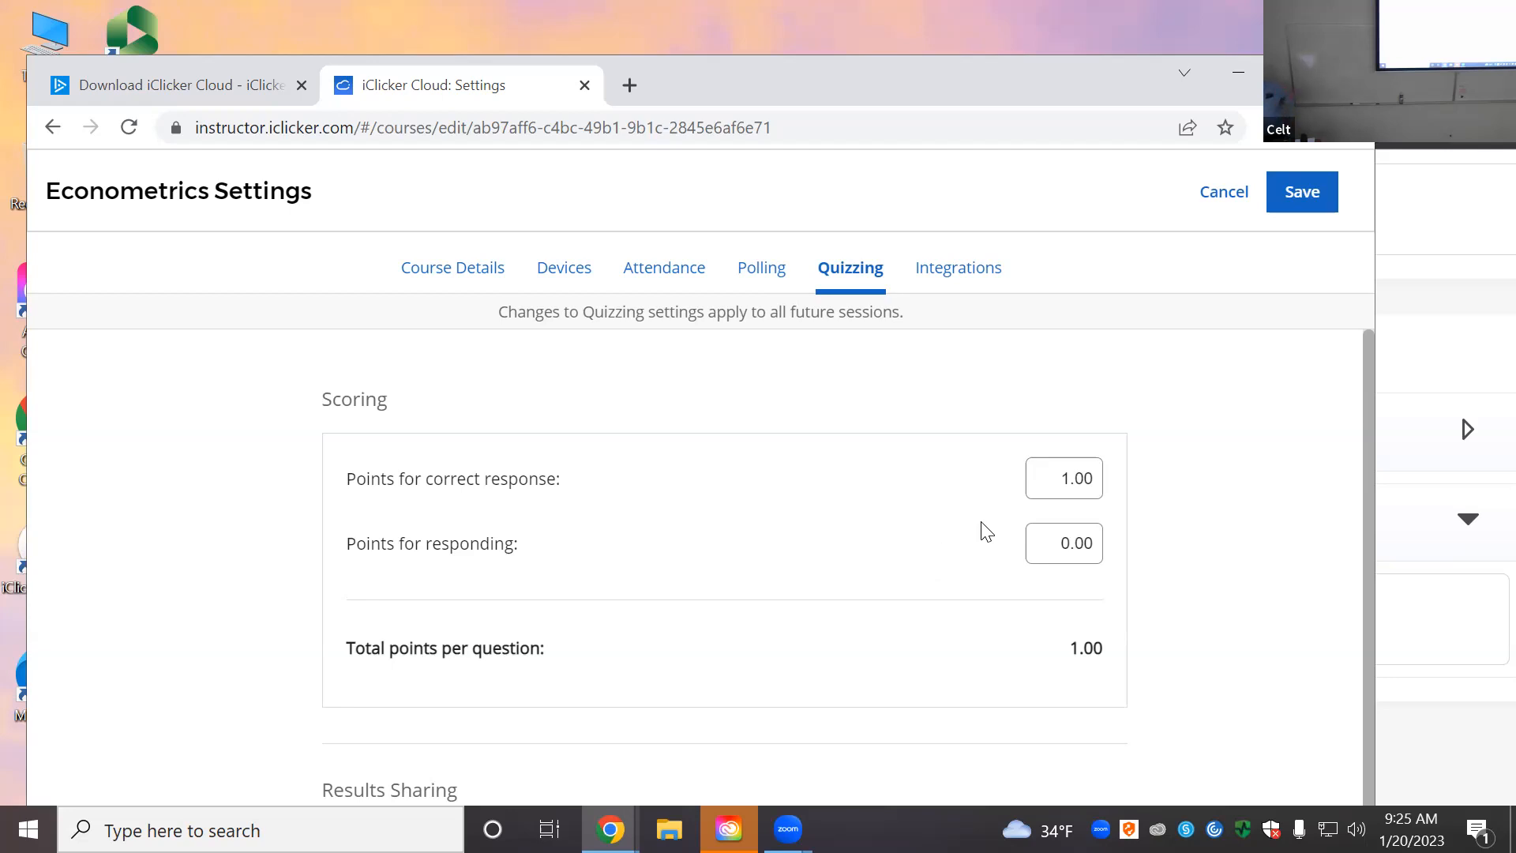
Step: Under Integrations, choose Connect to Brightspace to bring up the permission dialog
left_click(976, 280)
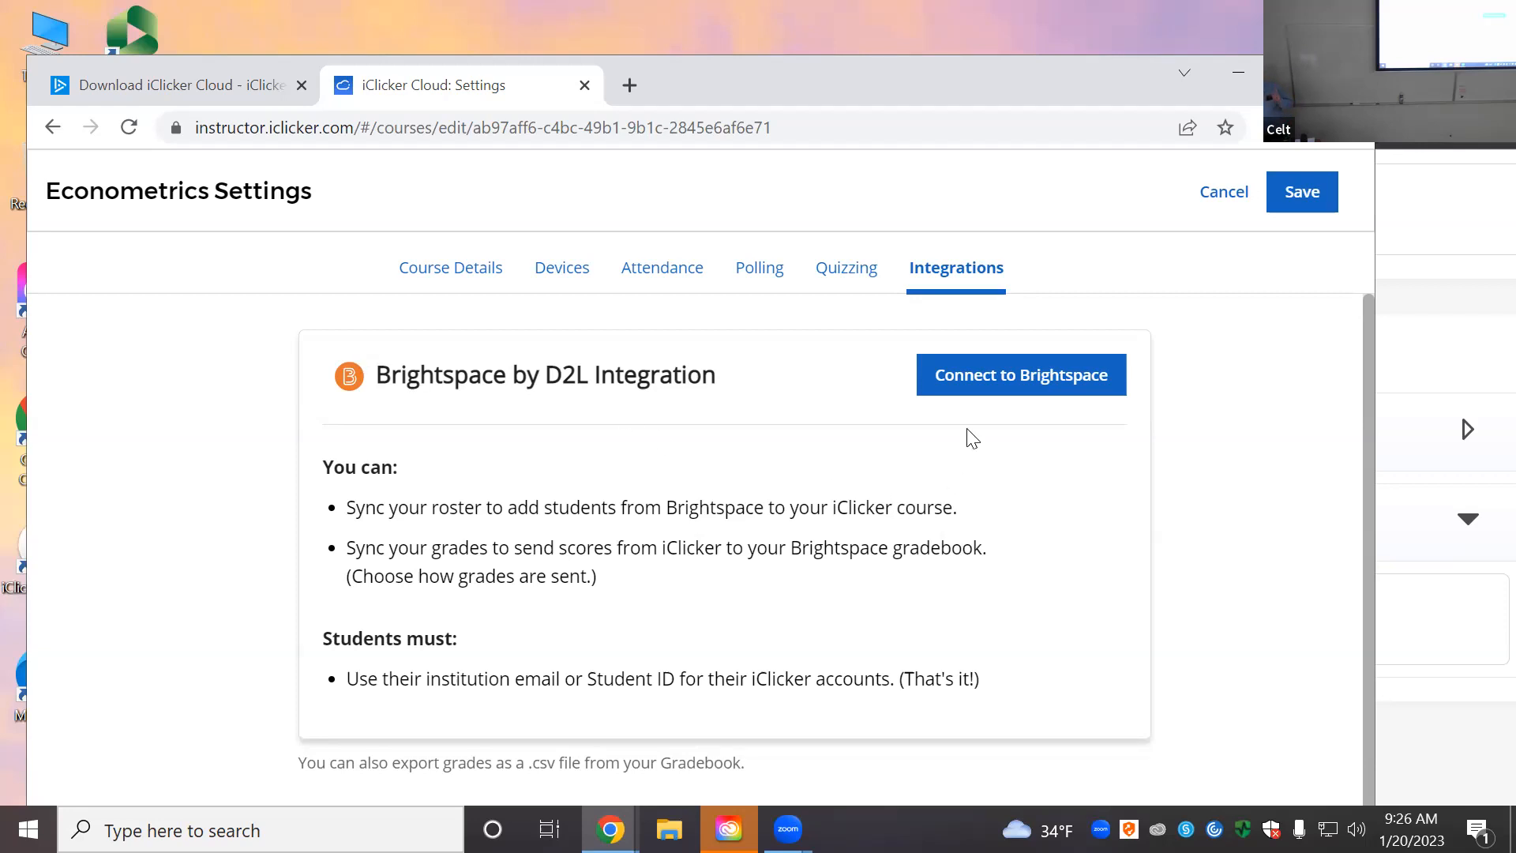
left_click(998, 385)
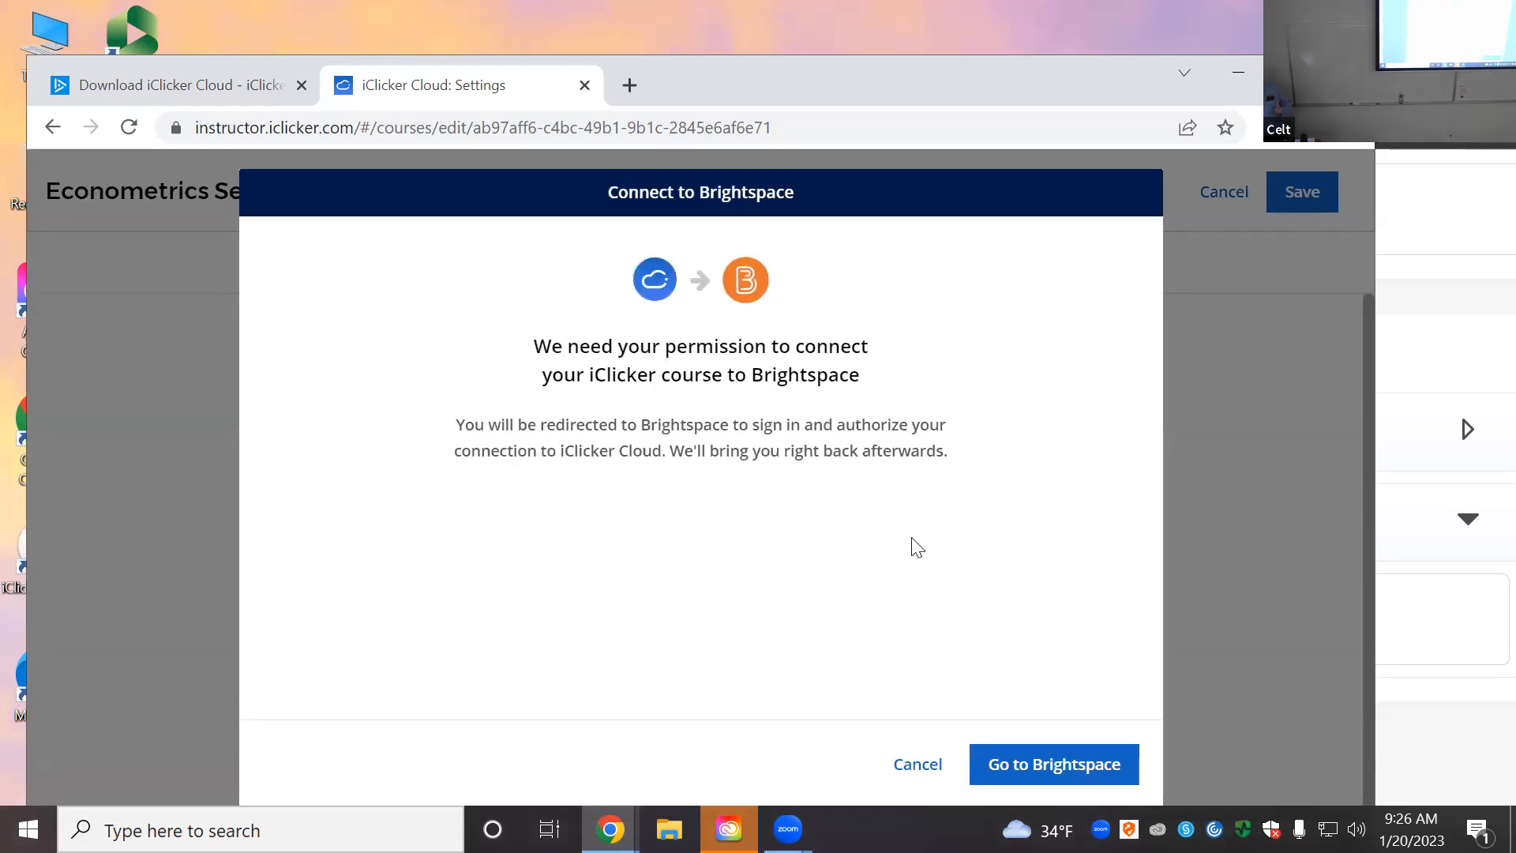
Step: Proceed to Brightspace and attempt the SUNY Network Login
left_click(1017, 765)
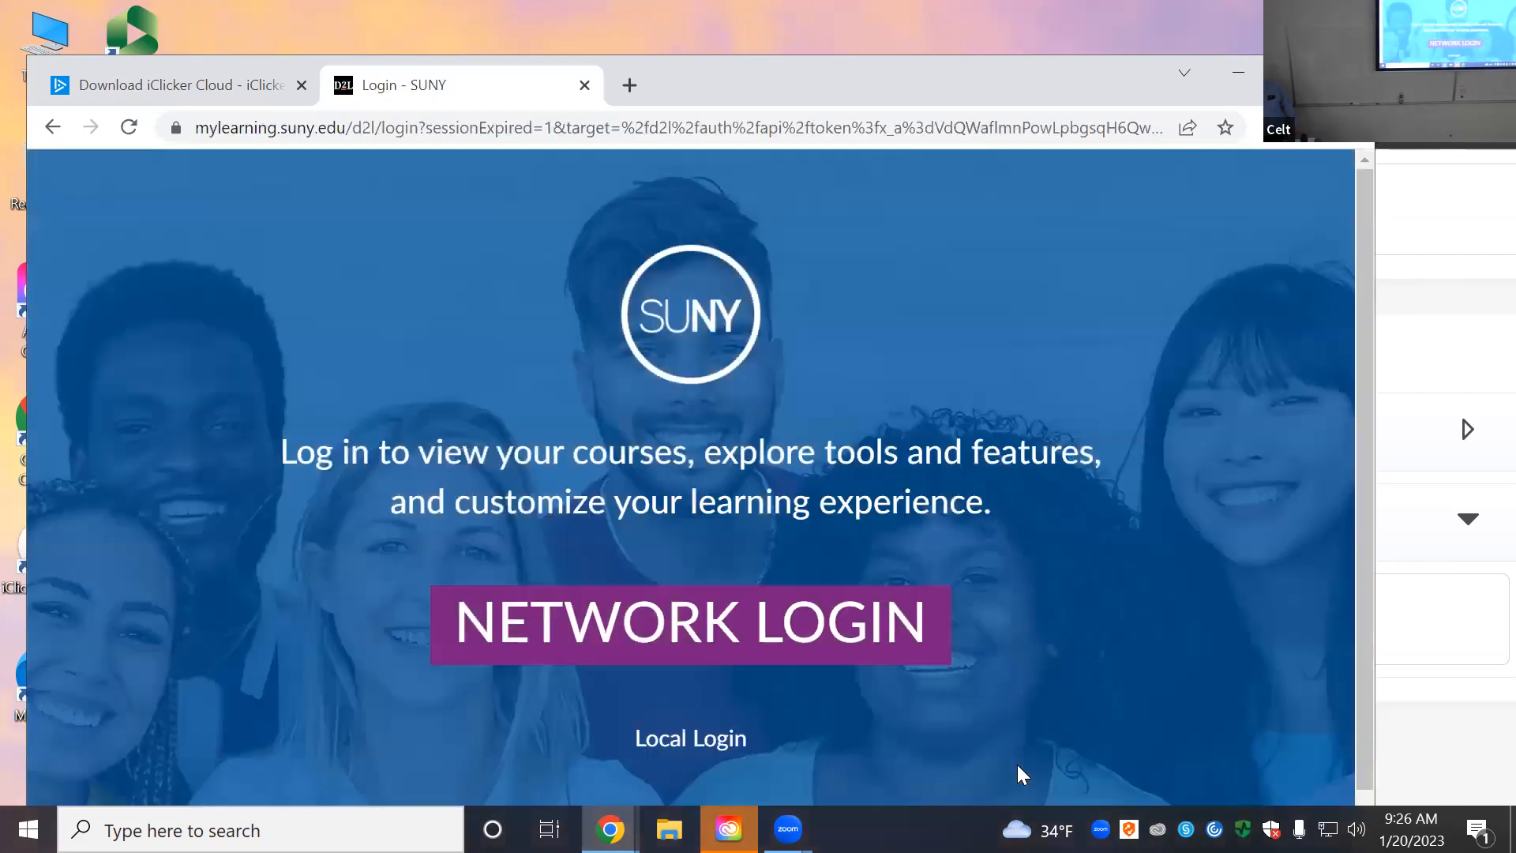
left_click(763, 634)
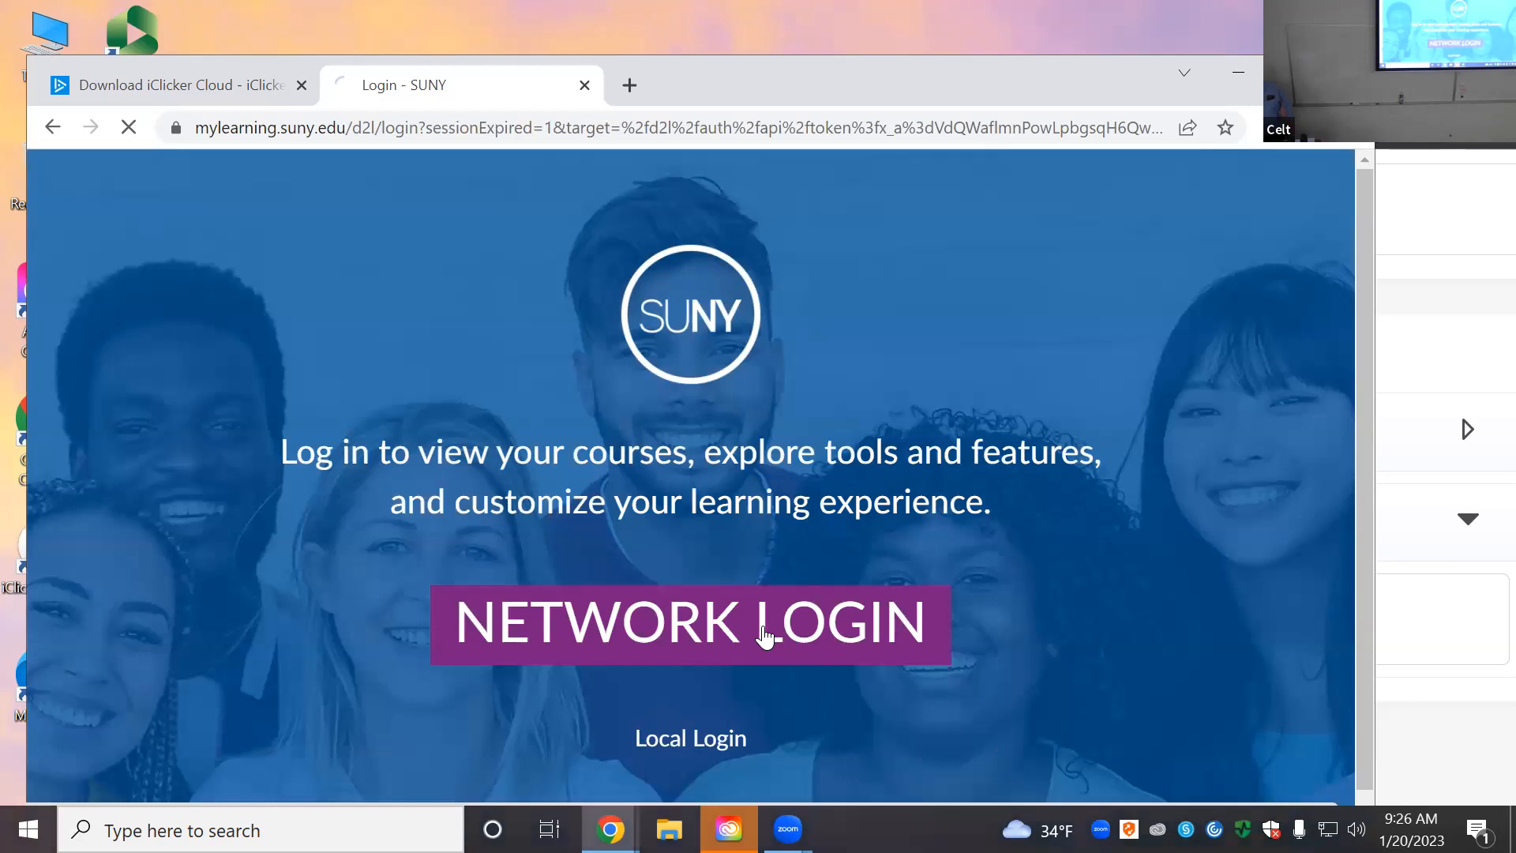
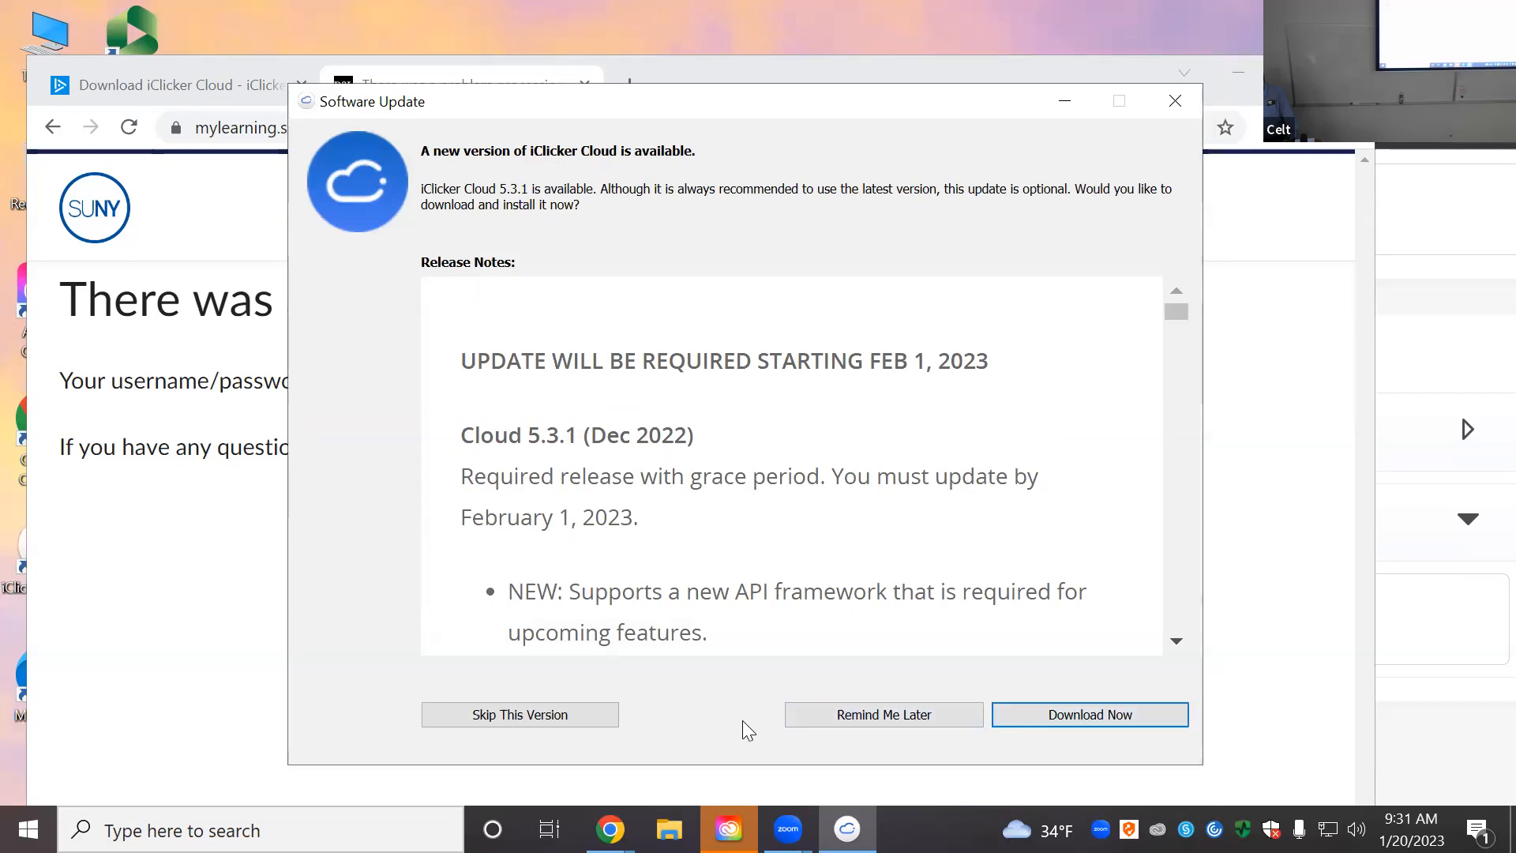
Step: Skip the iClicker Cloud 5.3.1 update and put the cursor in the Instructor Email field
left_click(576, 716)
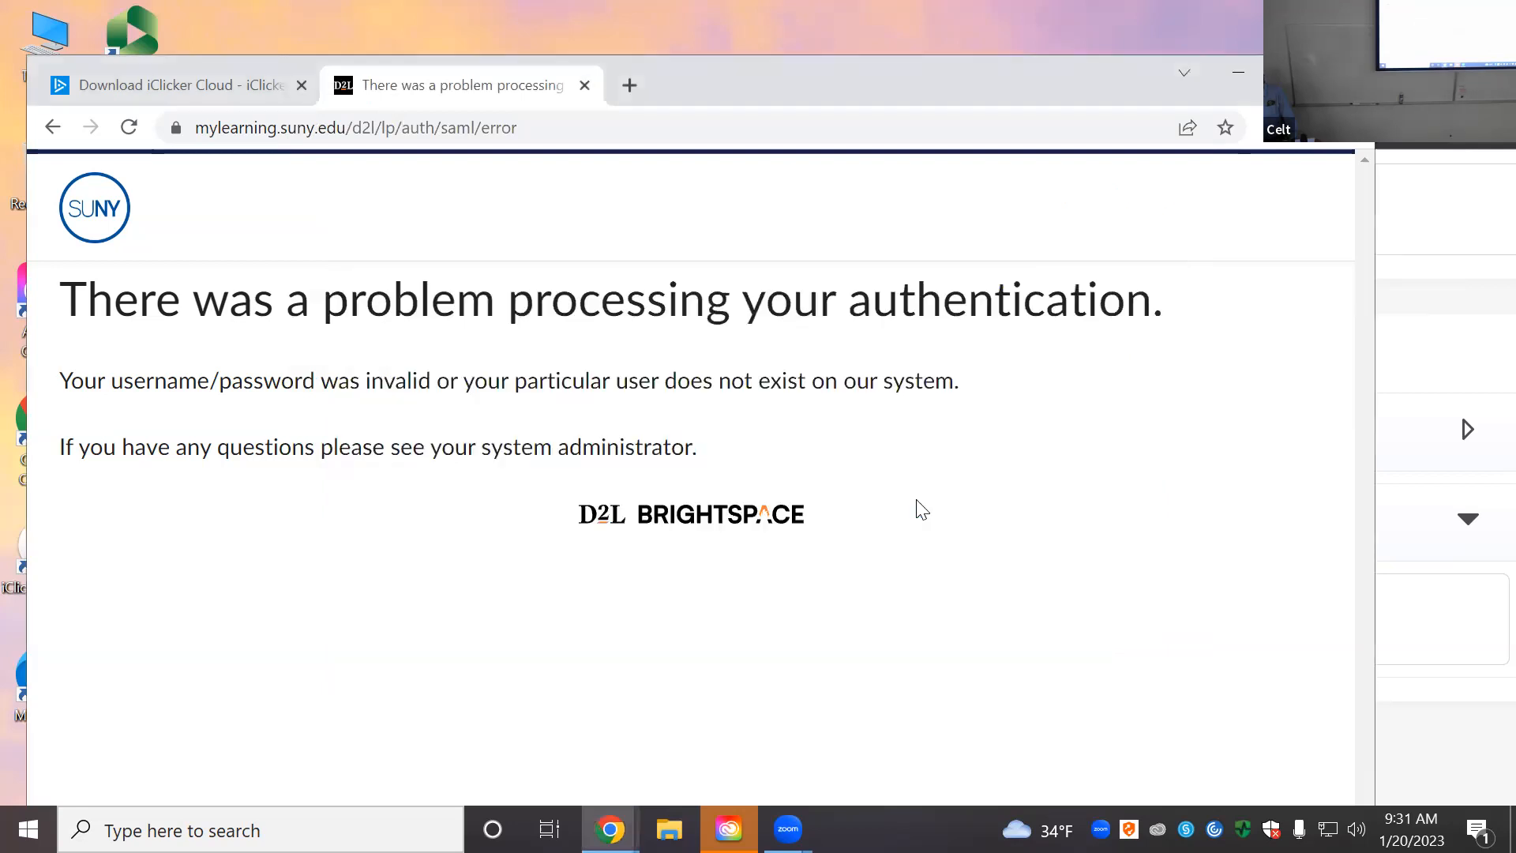
left_click(637, 314)
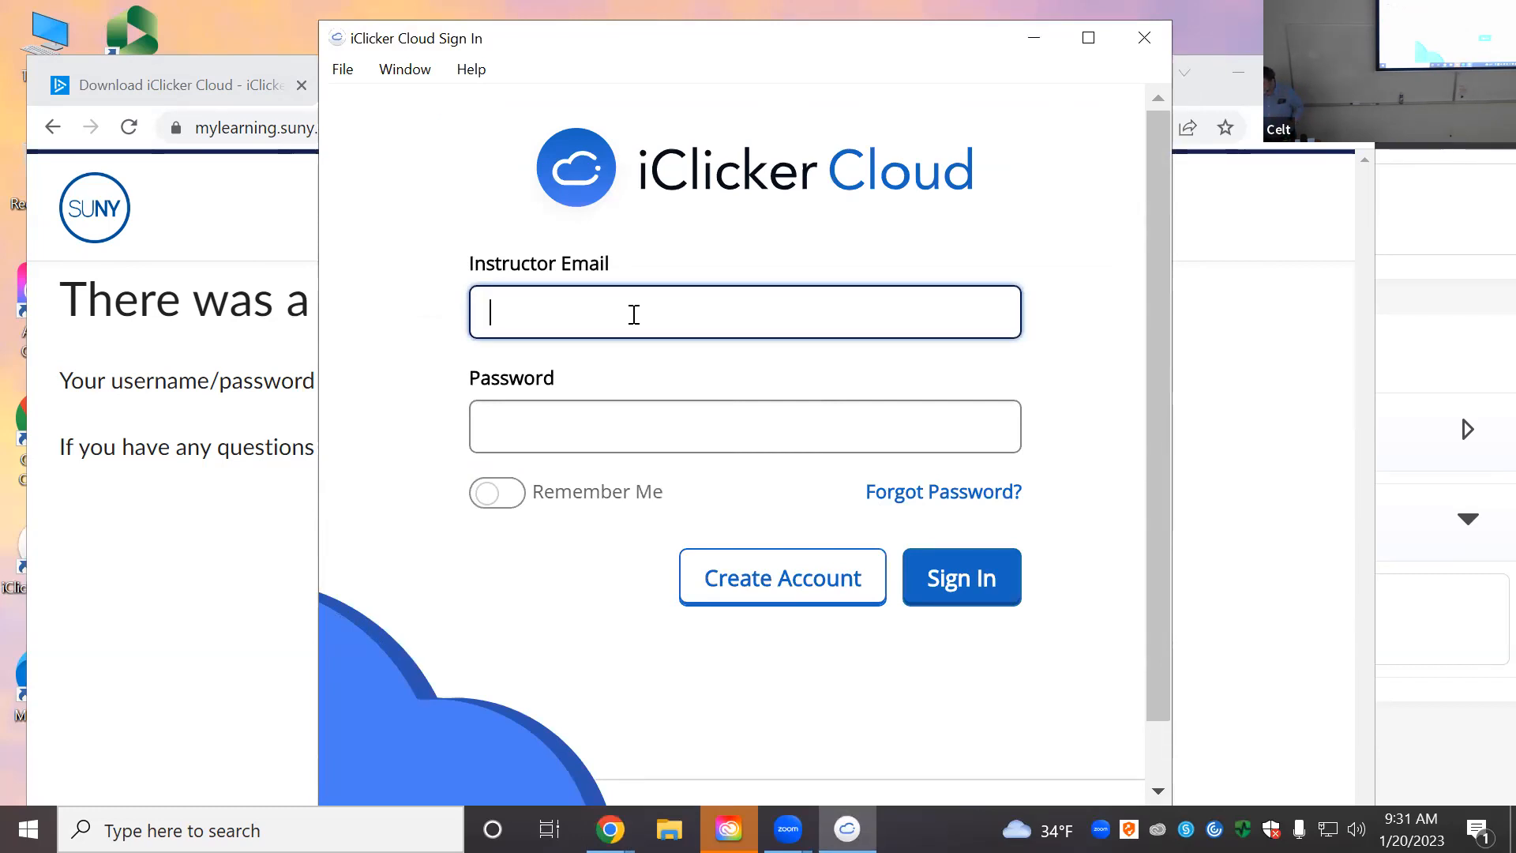
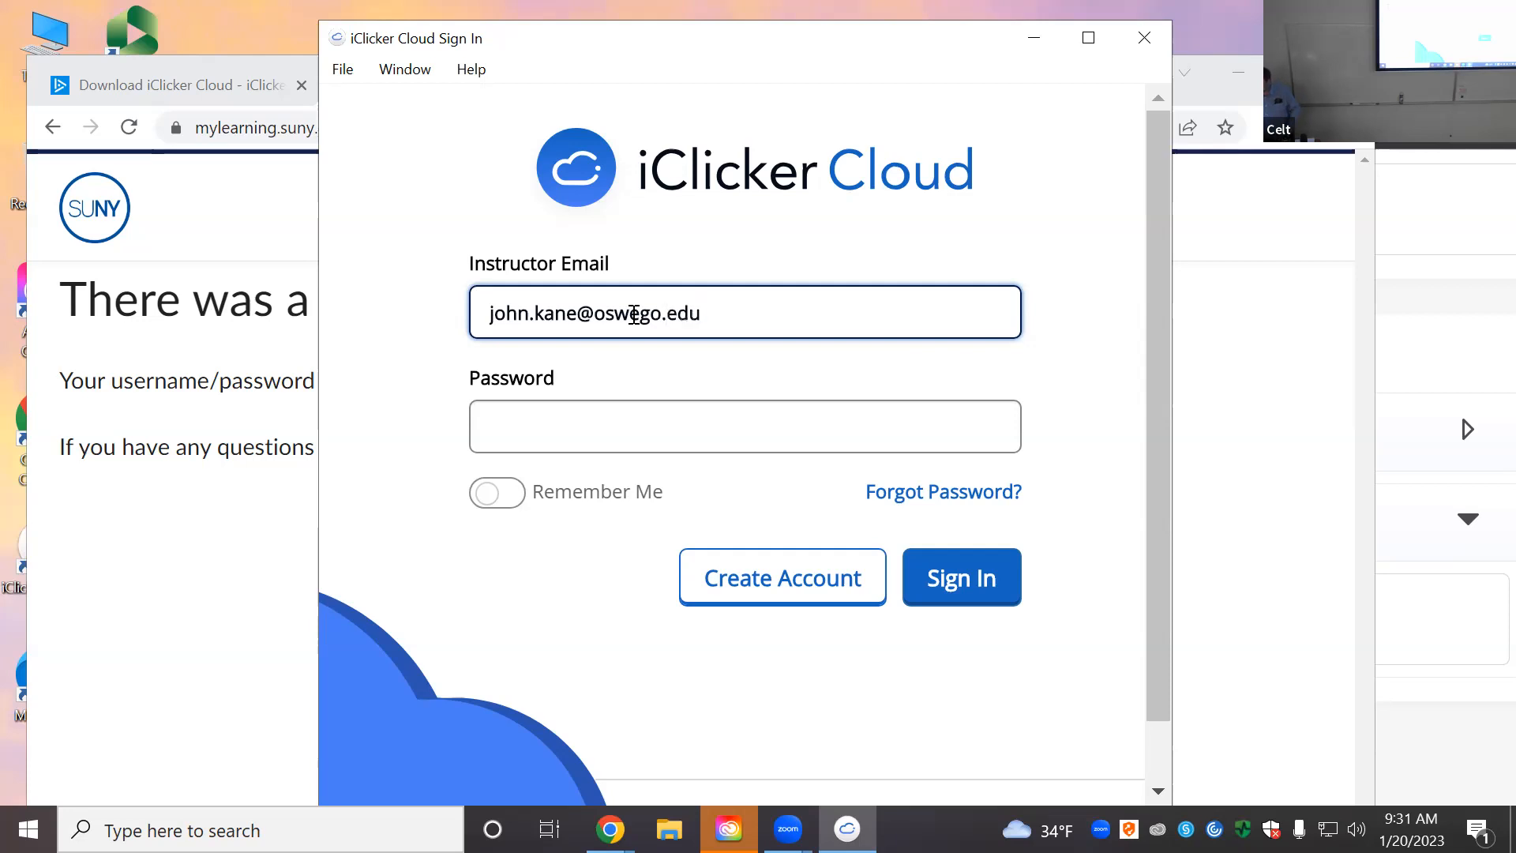
Step: Sign in to iClicker Cloud with the instructor's email address and account password
left_click(594, 434)
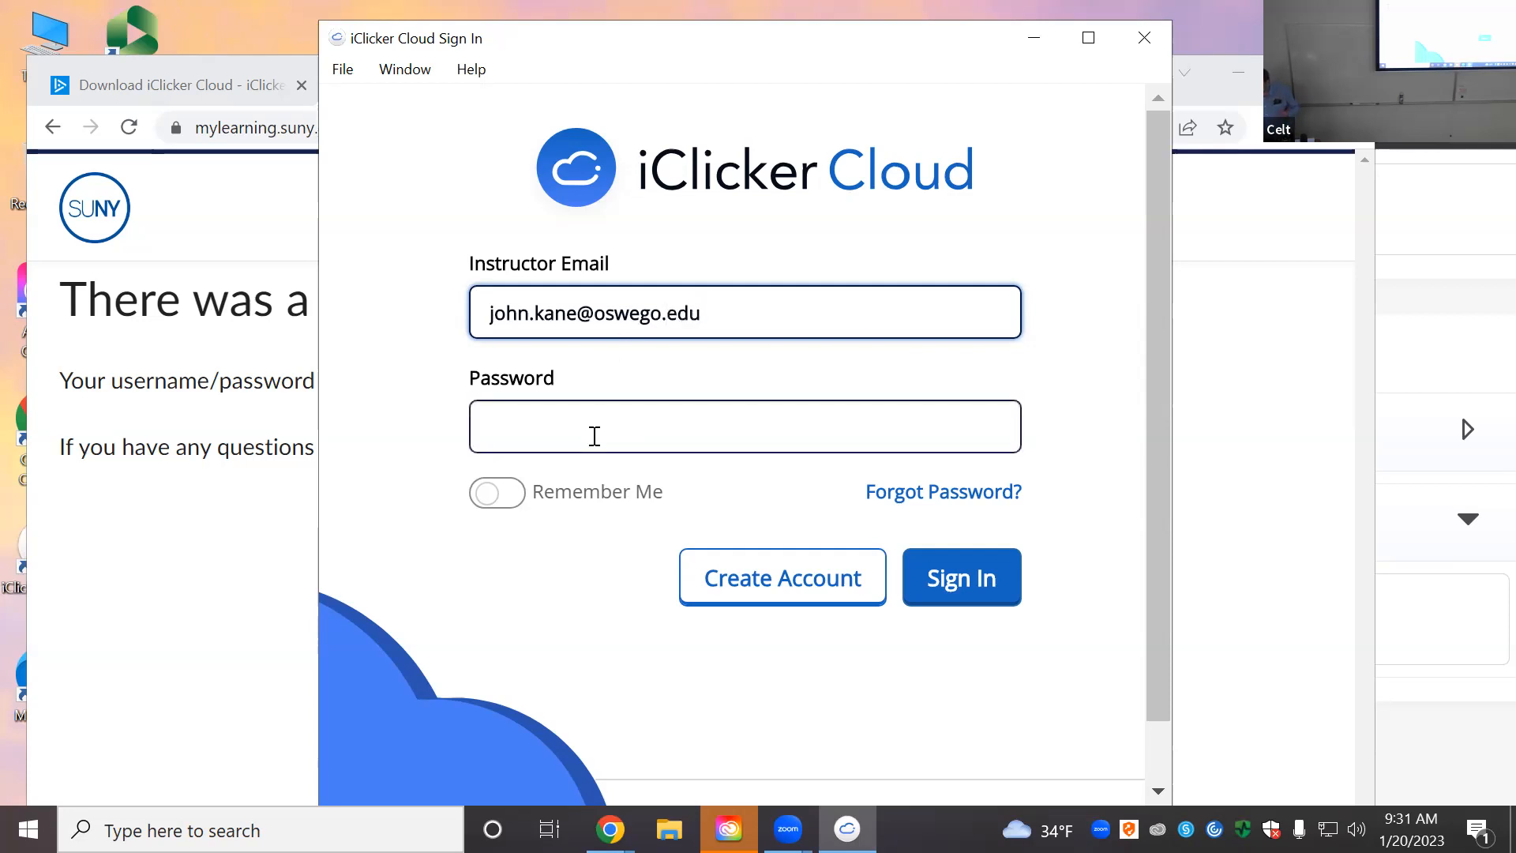
type("•••••")
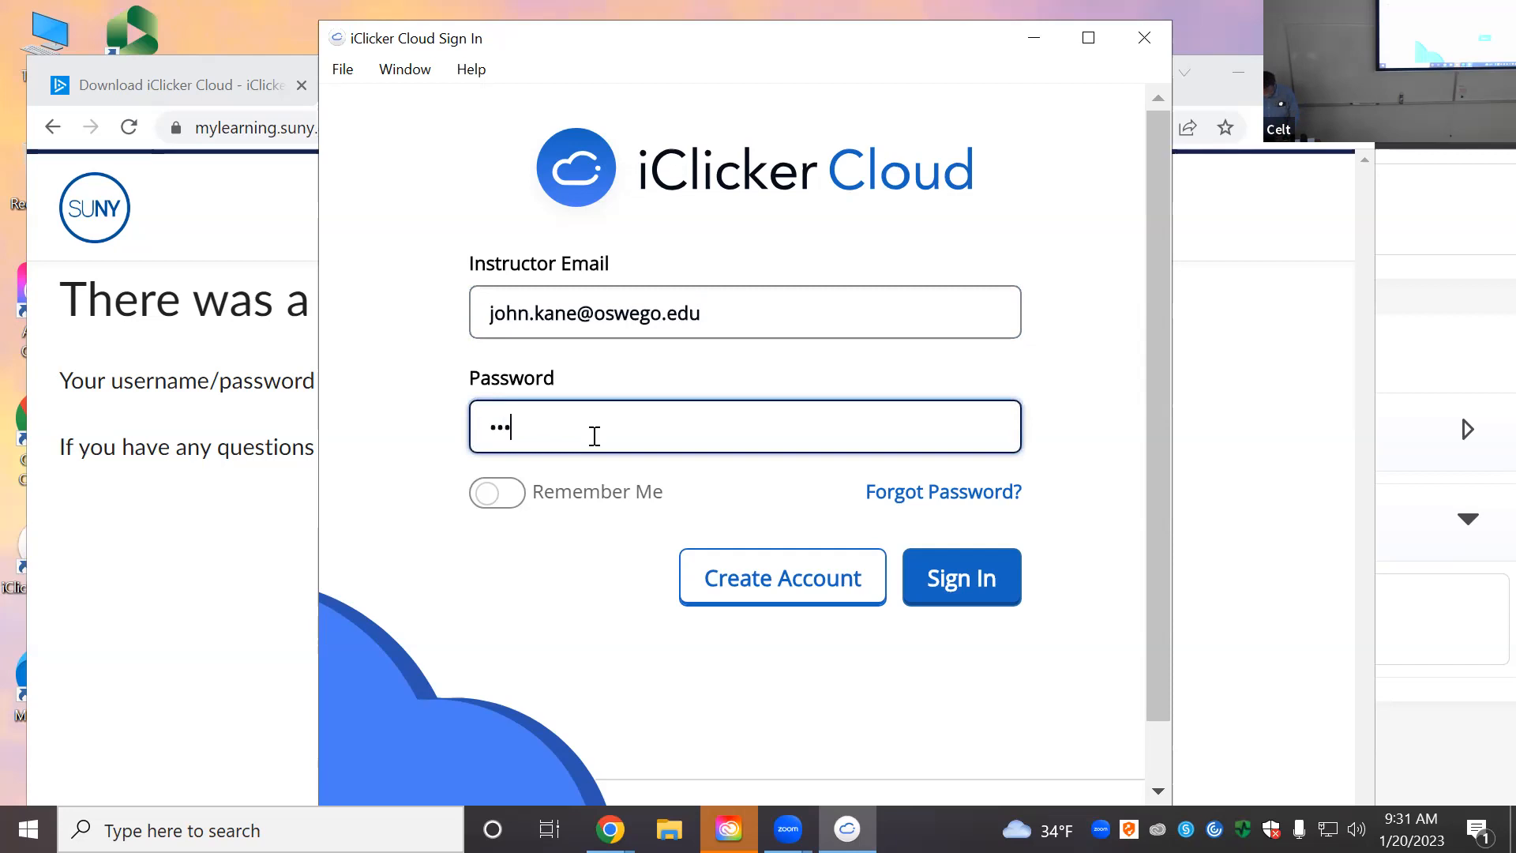
type("••••••••••")
key("Return")
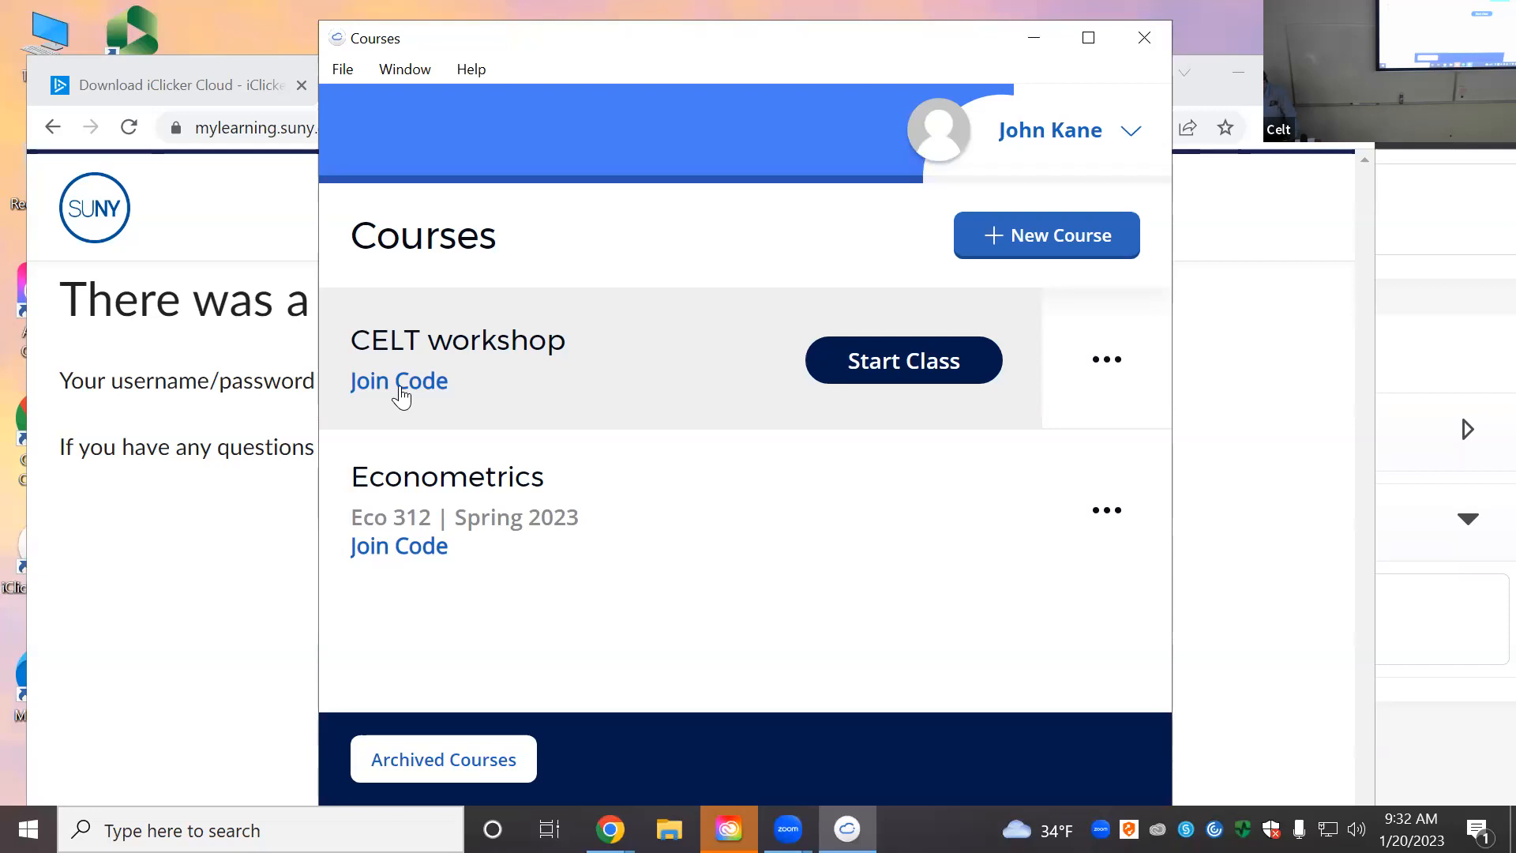
Step: Start Class for the CELT workshop course to bring up the in-class toolbar
left_click(894, 368)
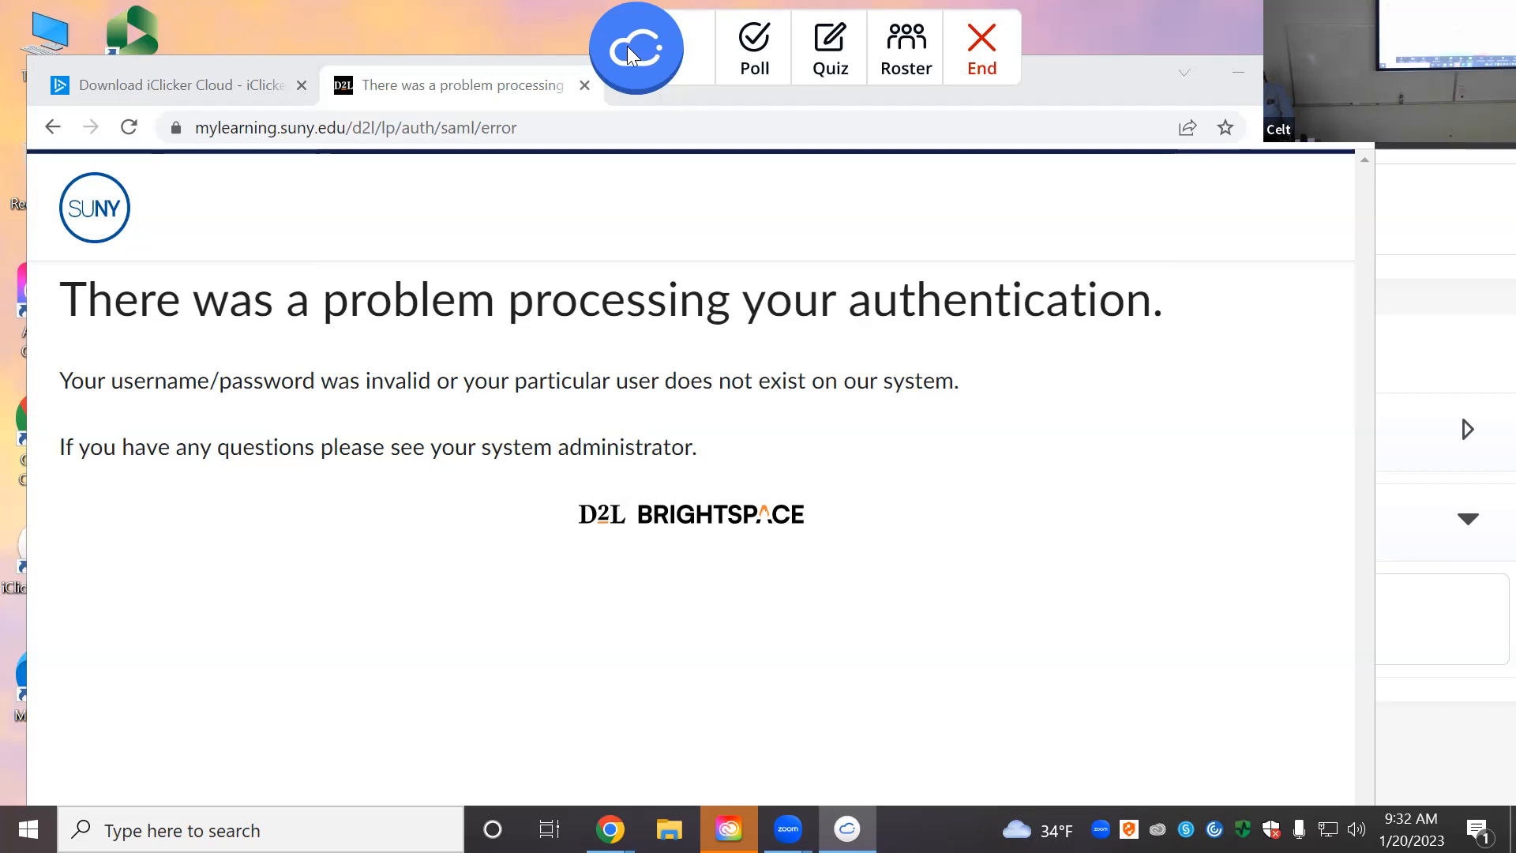
Step: Reposition the floating class toolbar in the upper right and switch it to Poll mode
left_click_drag(627, 46, 1079, 208)
left_click(875, 203)
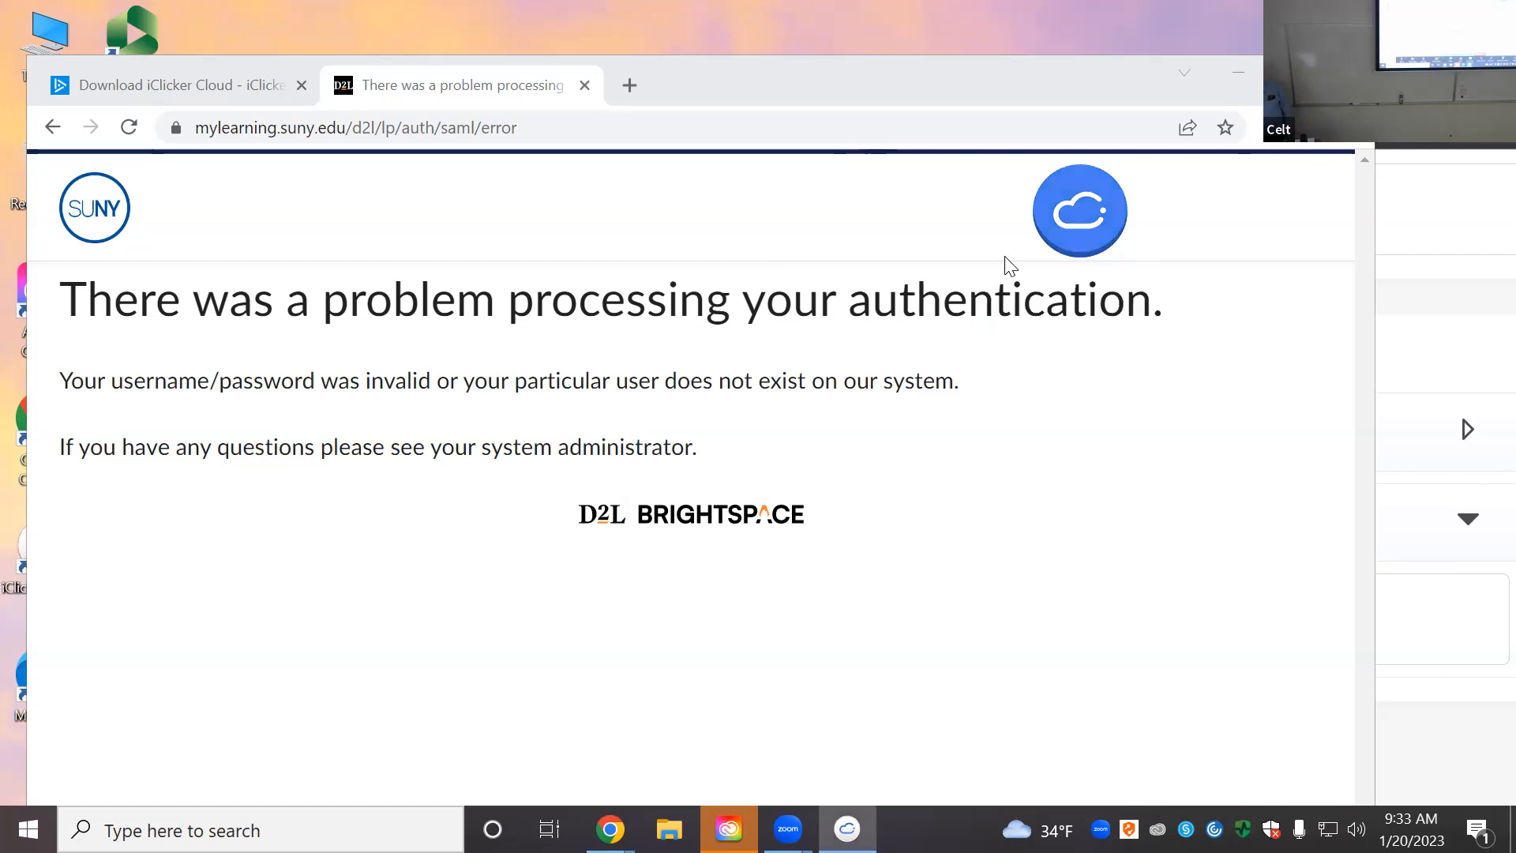
left_click_drag(1060, 214, 989, 108)
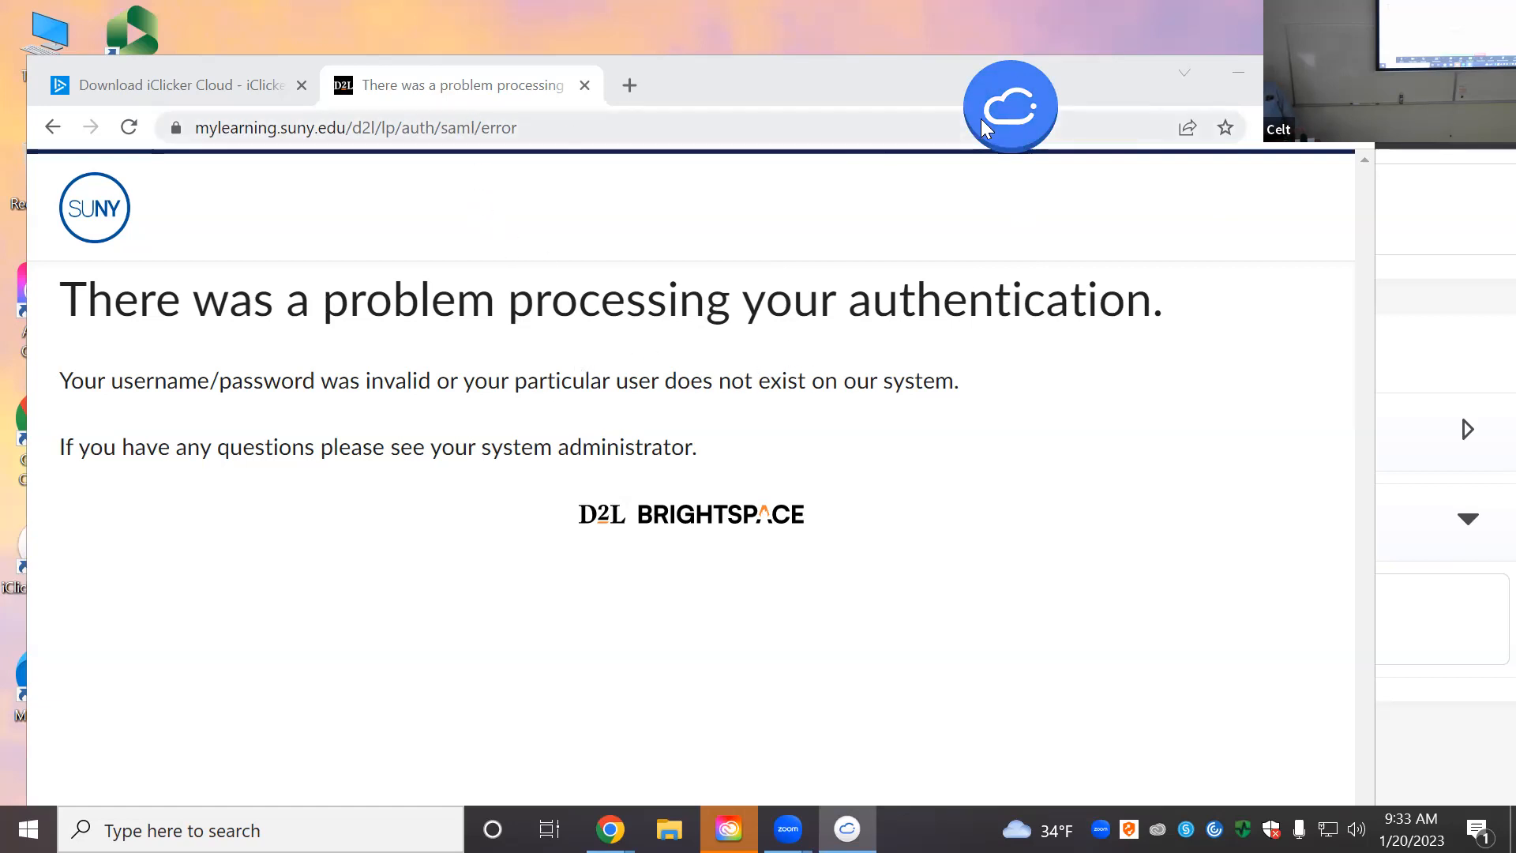
left_click(1000, 109)
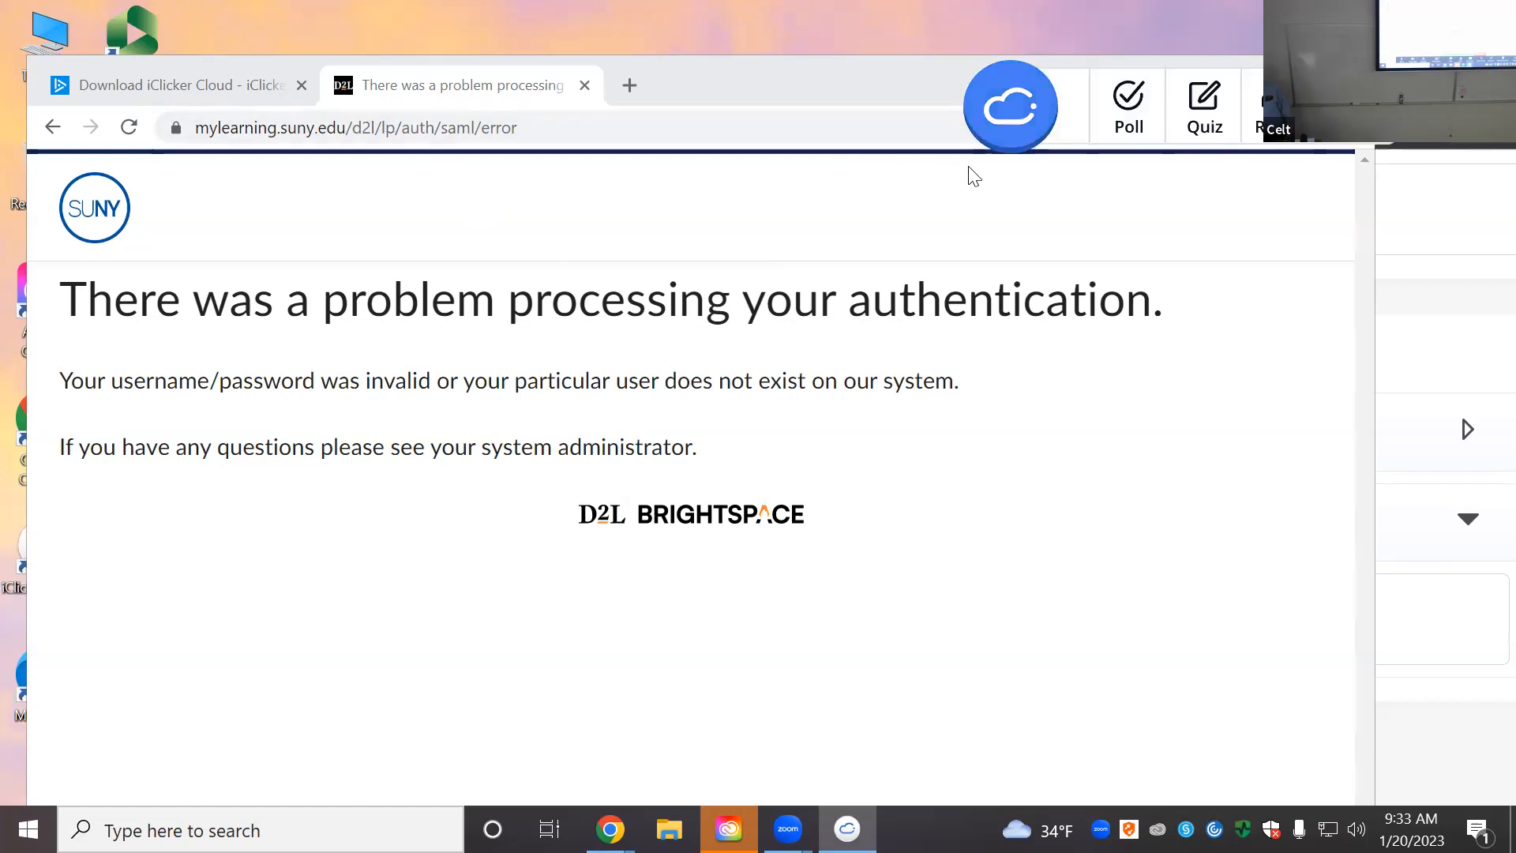
left_click_drag(1020, 122, 897, 80)
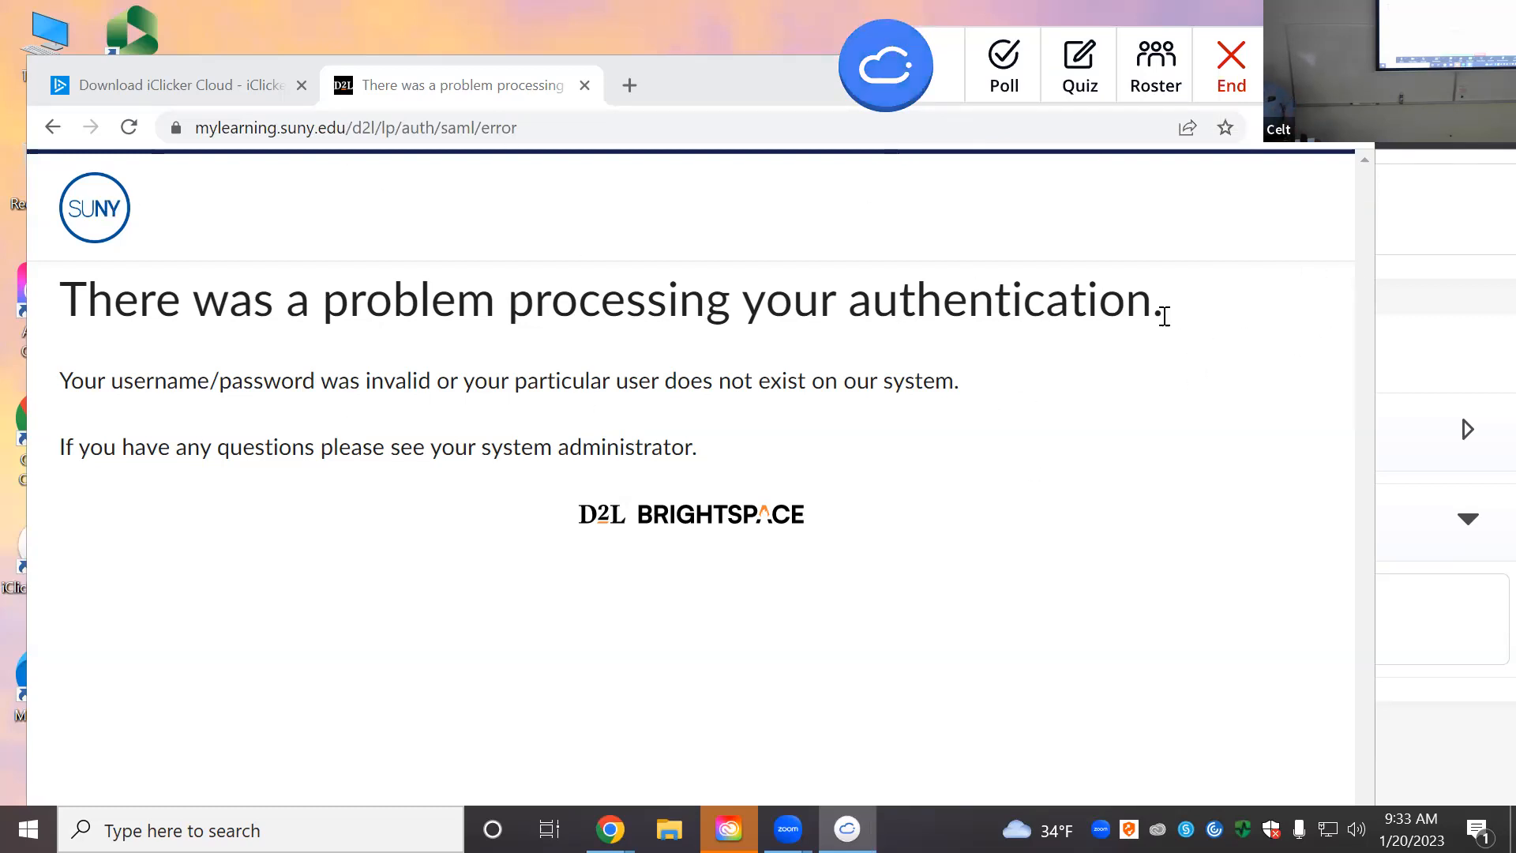
left_click(1013, 69)
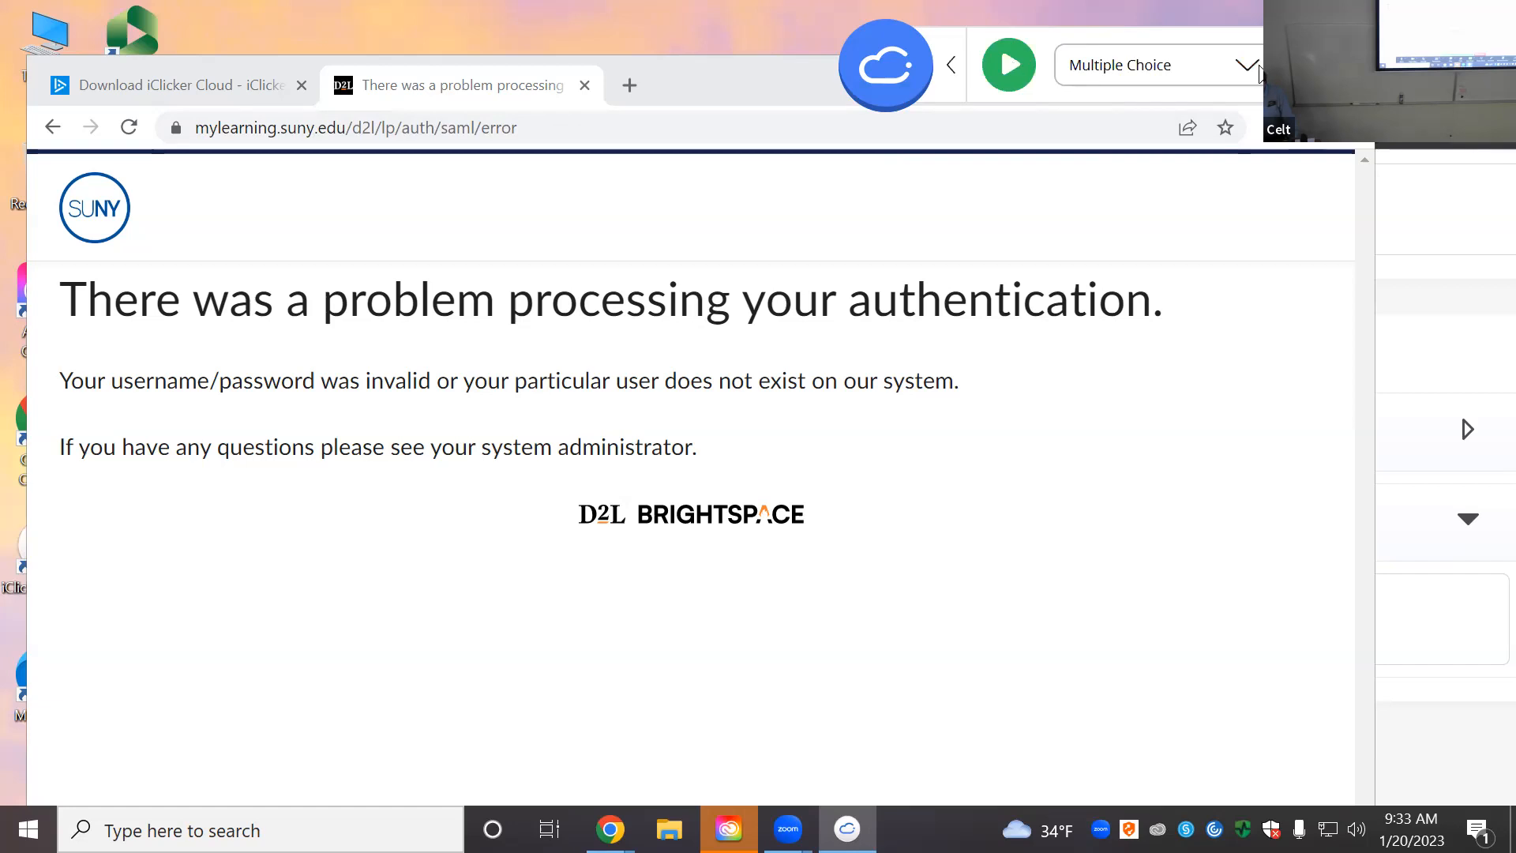
Step: Keep Multiple Choice as the question type and launch the poll
left_click(1255, 71)
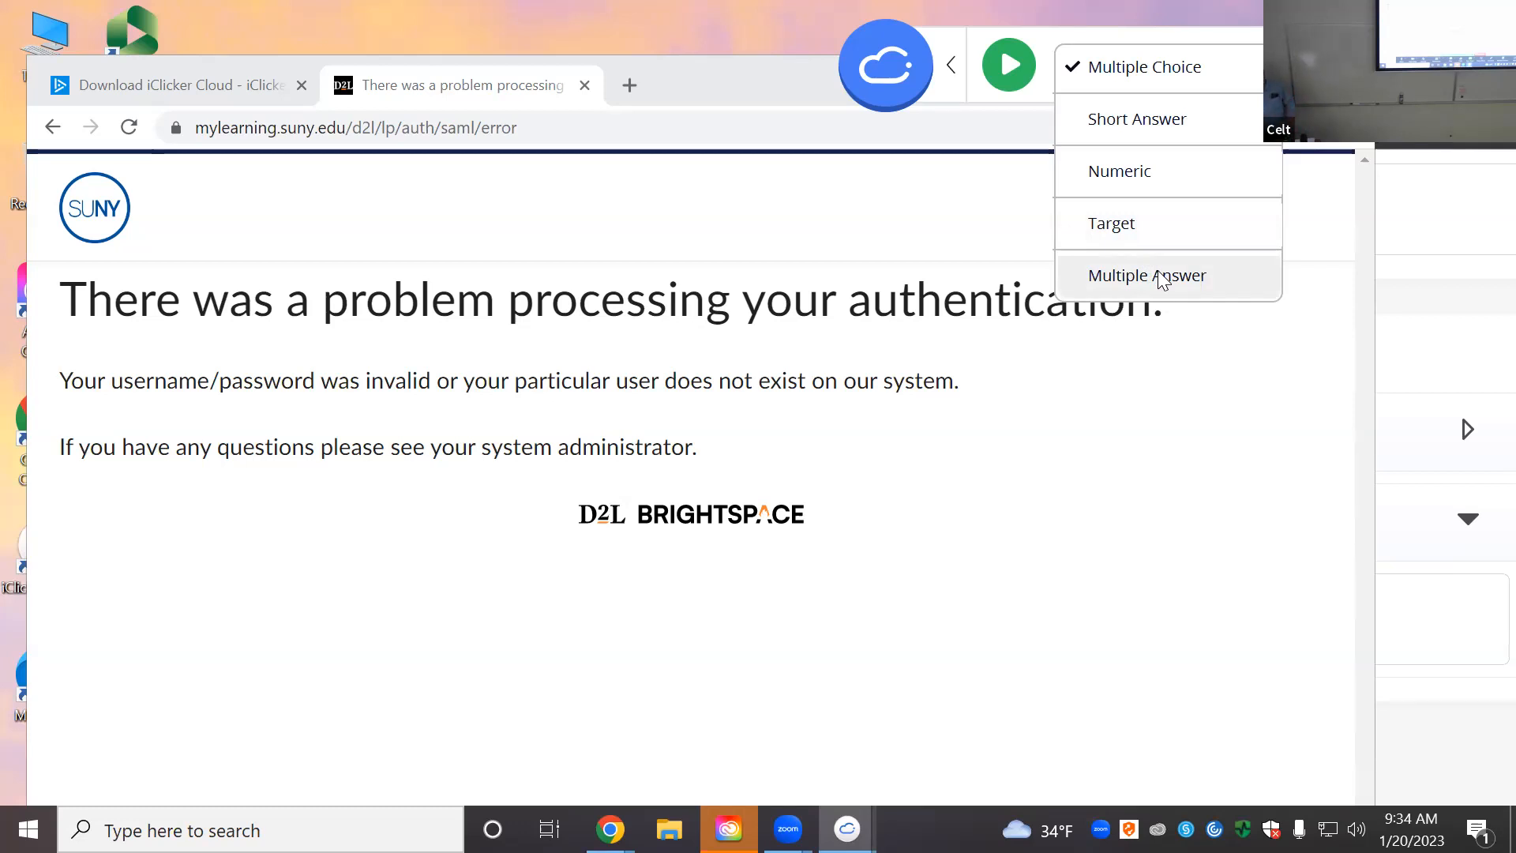
left_click(1123, 75)
left_click(1009, 74)
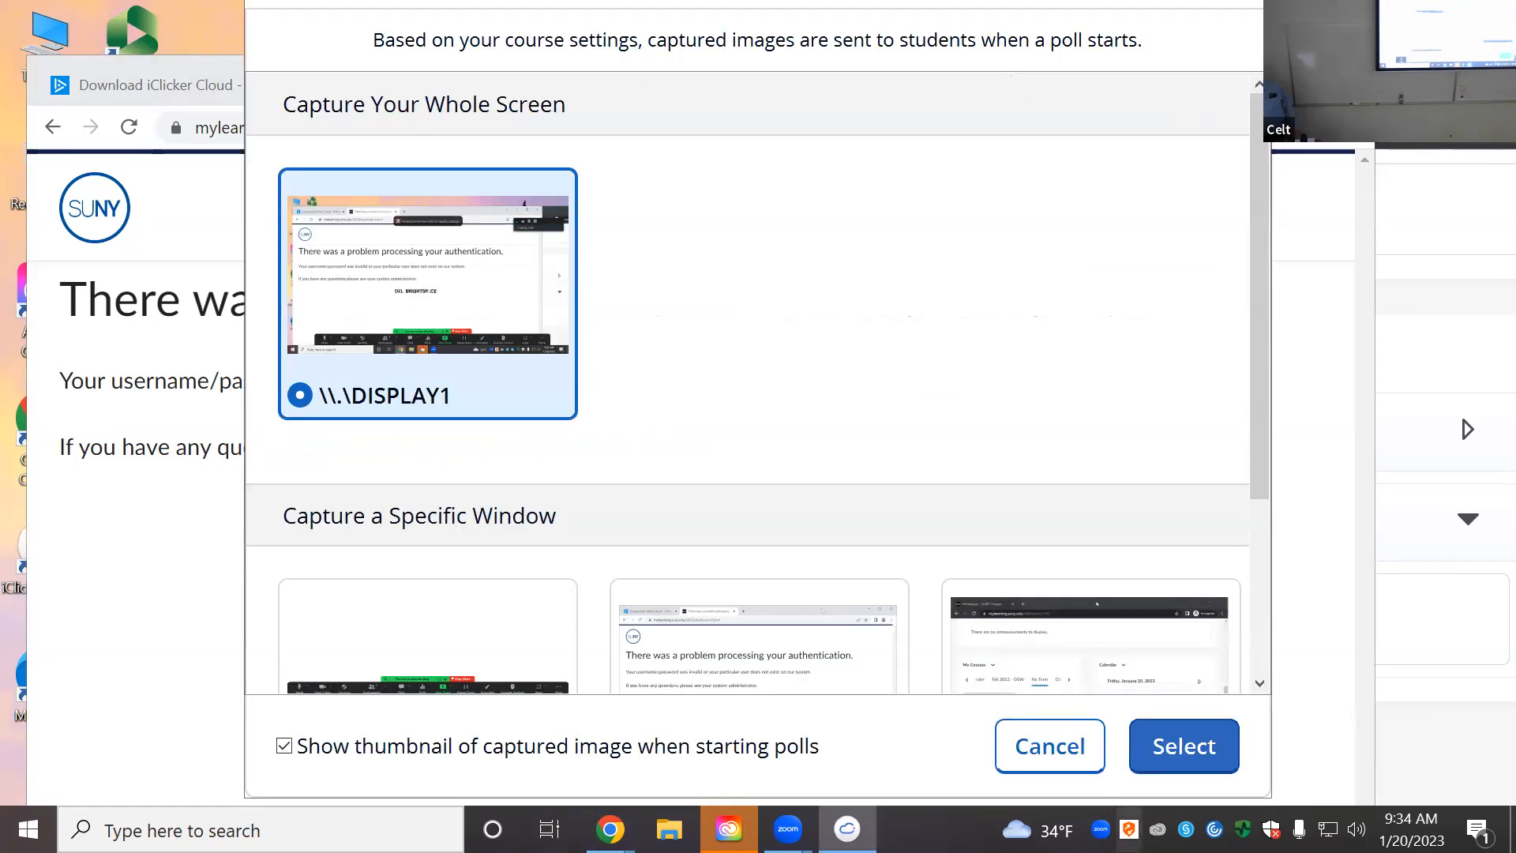
Step: Capture DISPLAY1 for the poll, then stop it to show Question 1's results
left_click(1197, 753)
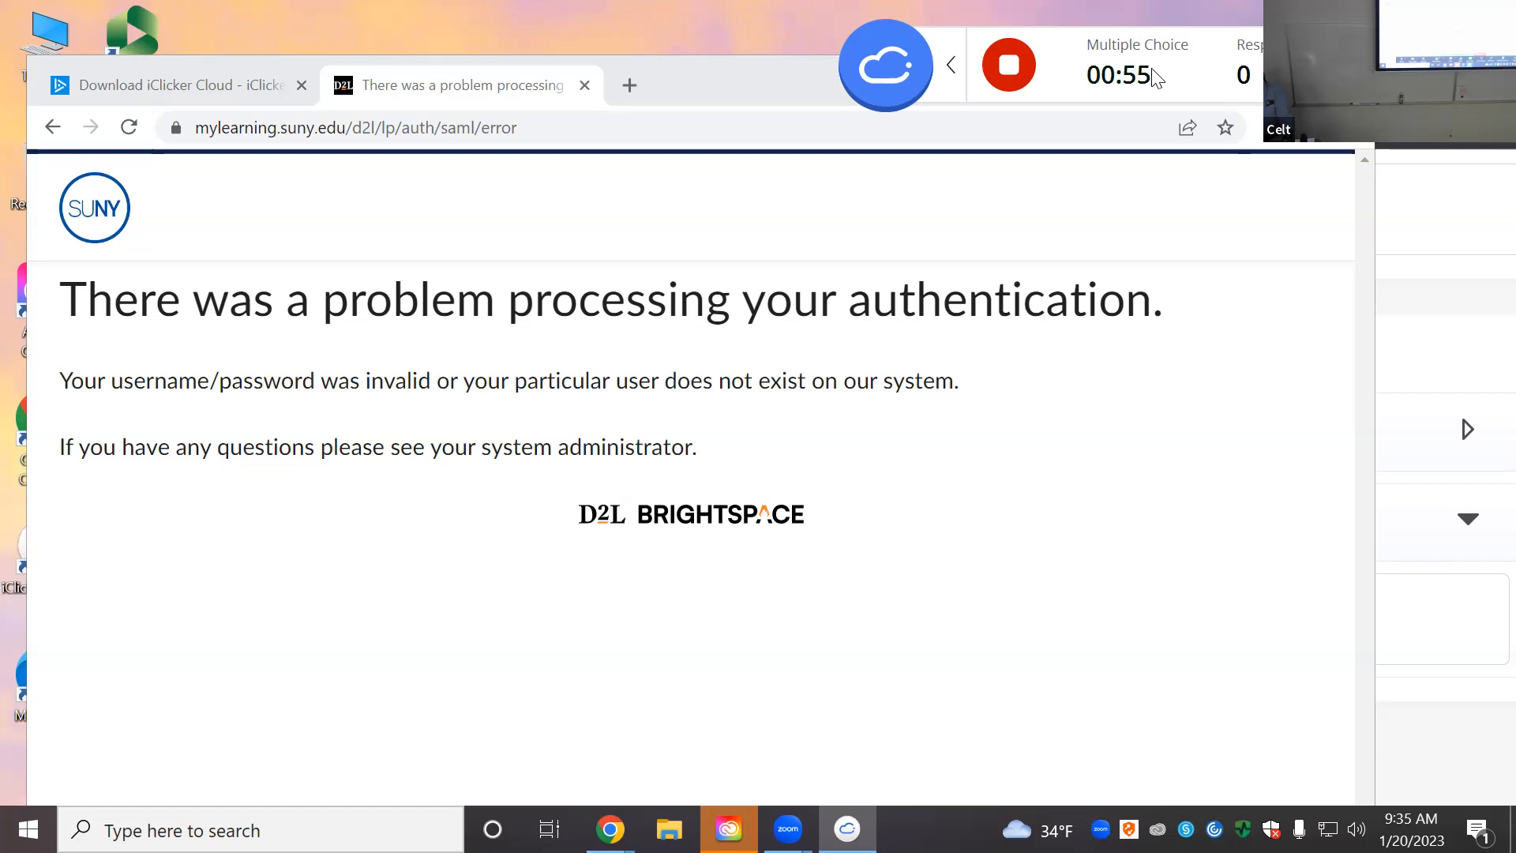
left_click(1011, 66)
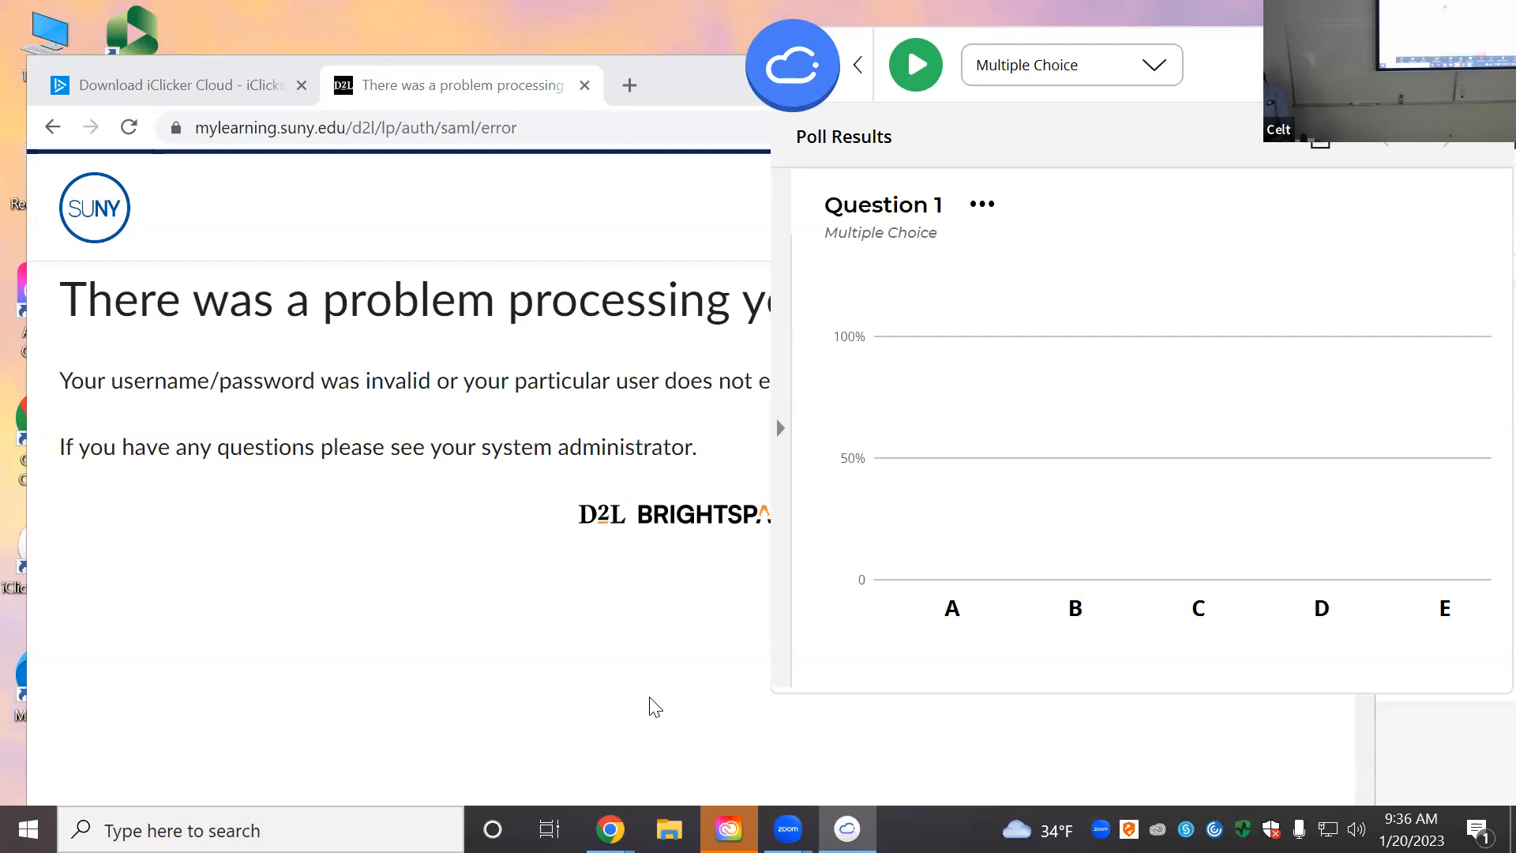
Step: Show Question 1's captured-screen thumbnail and shift the results window left, then close Poll Results
left_click(588, 690)
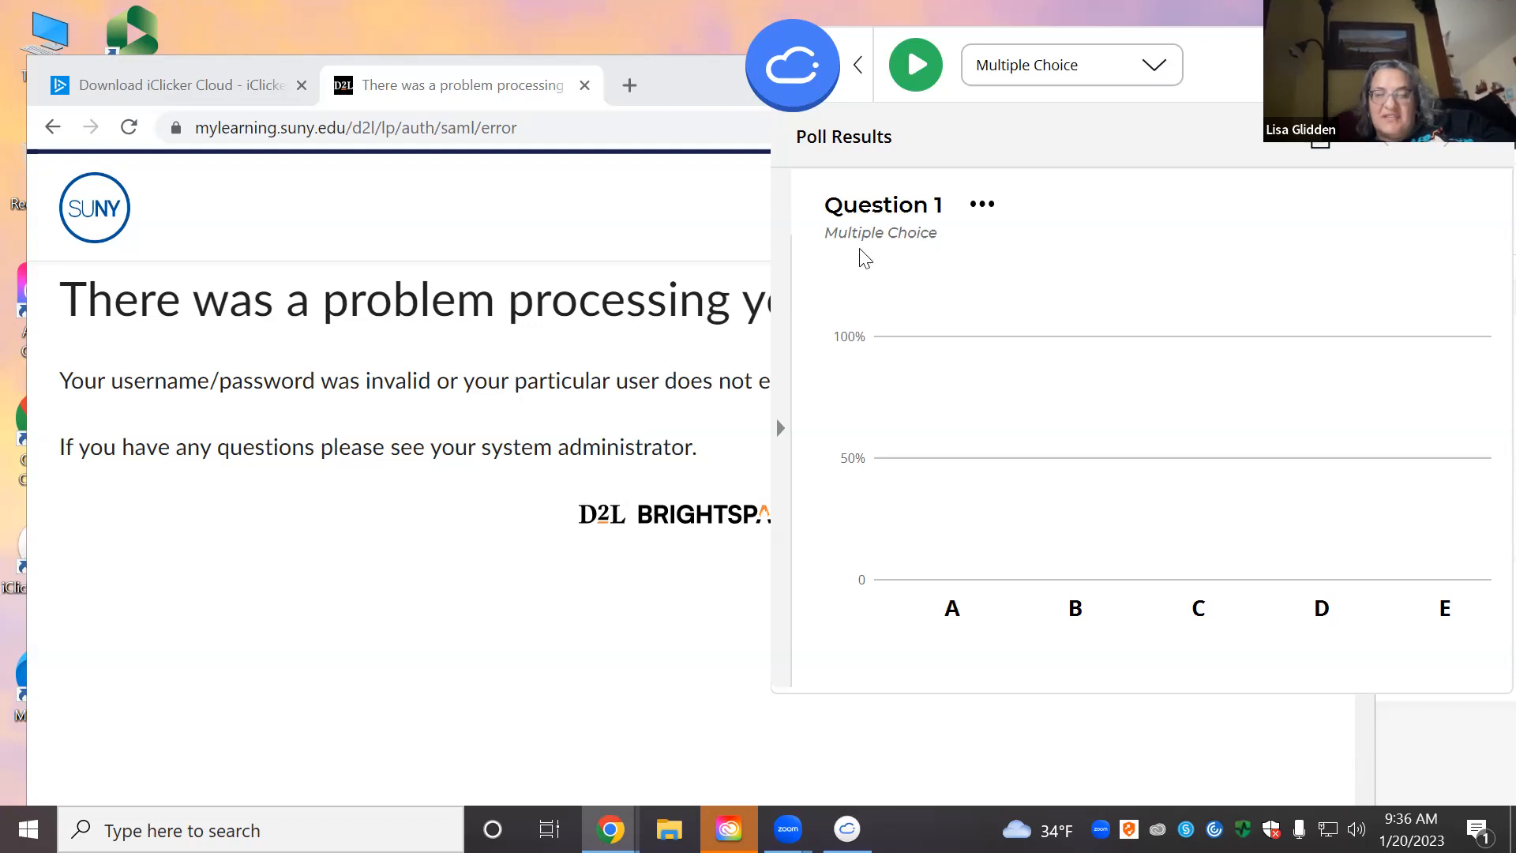
left_click(784, 223)
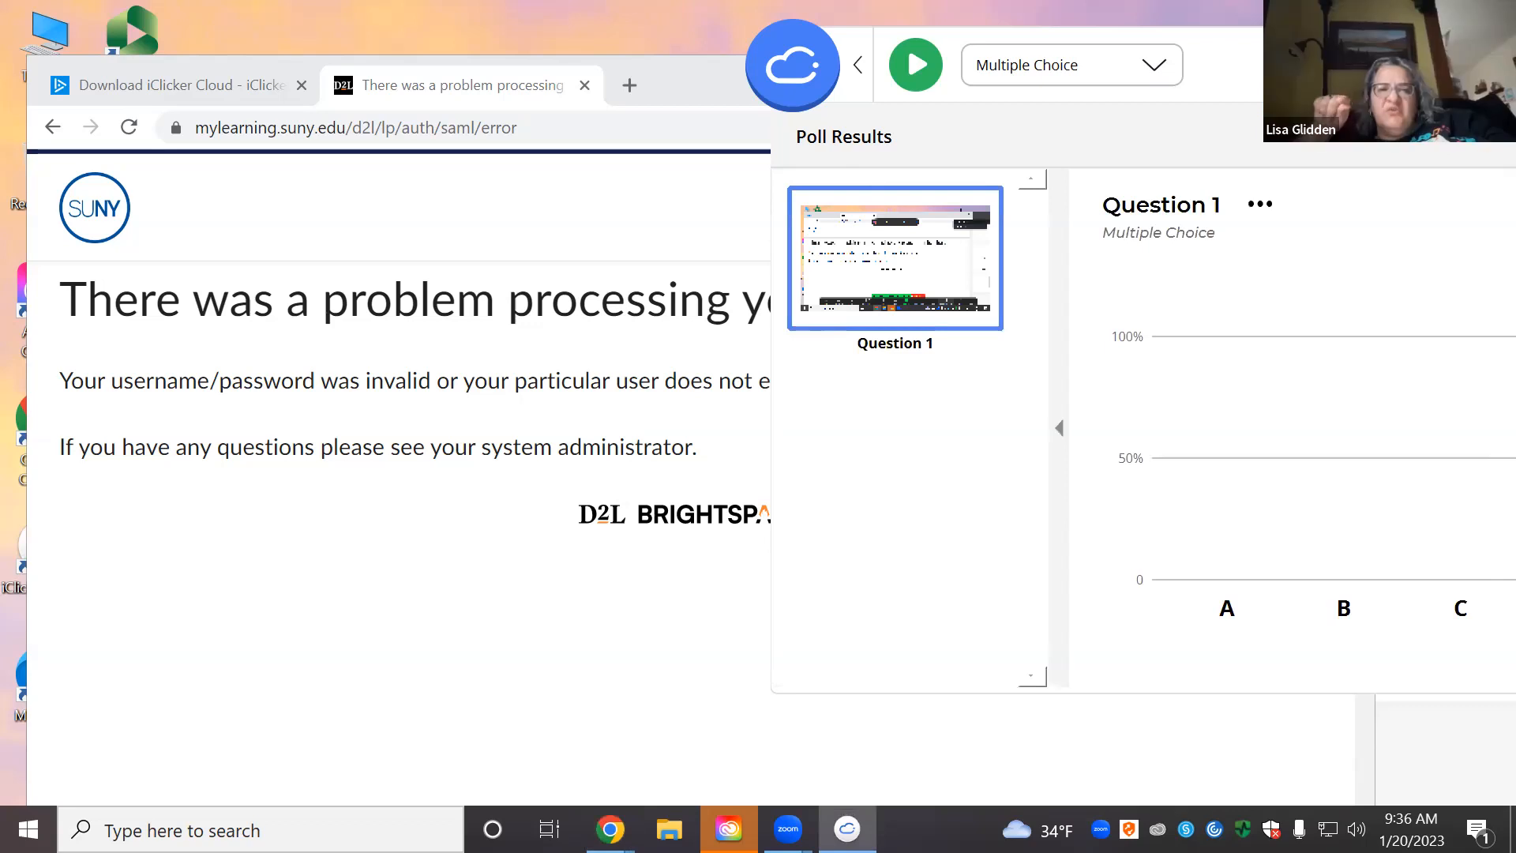
left_click_drag(1255, 75, 1004, 60)
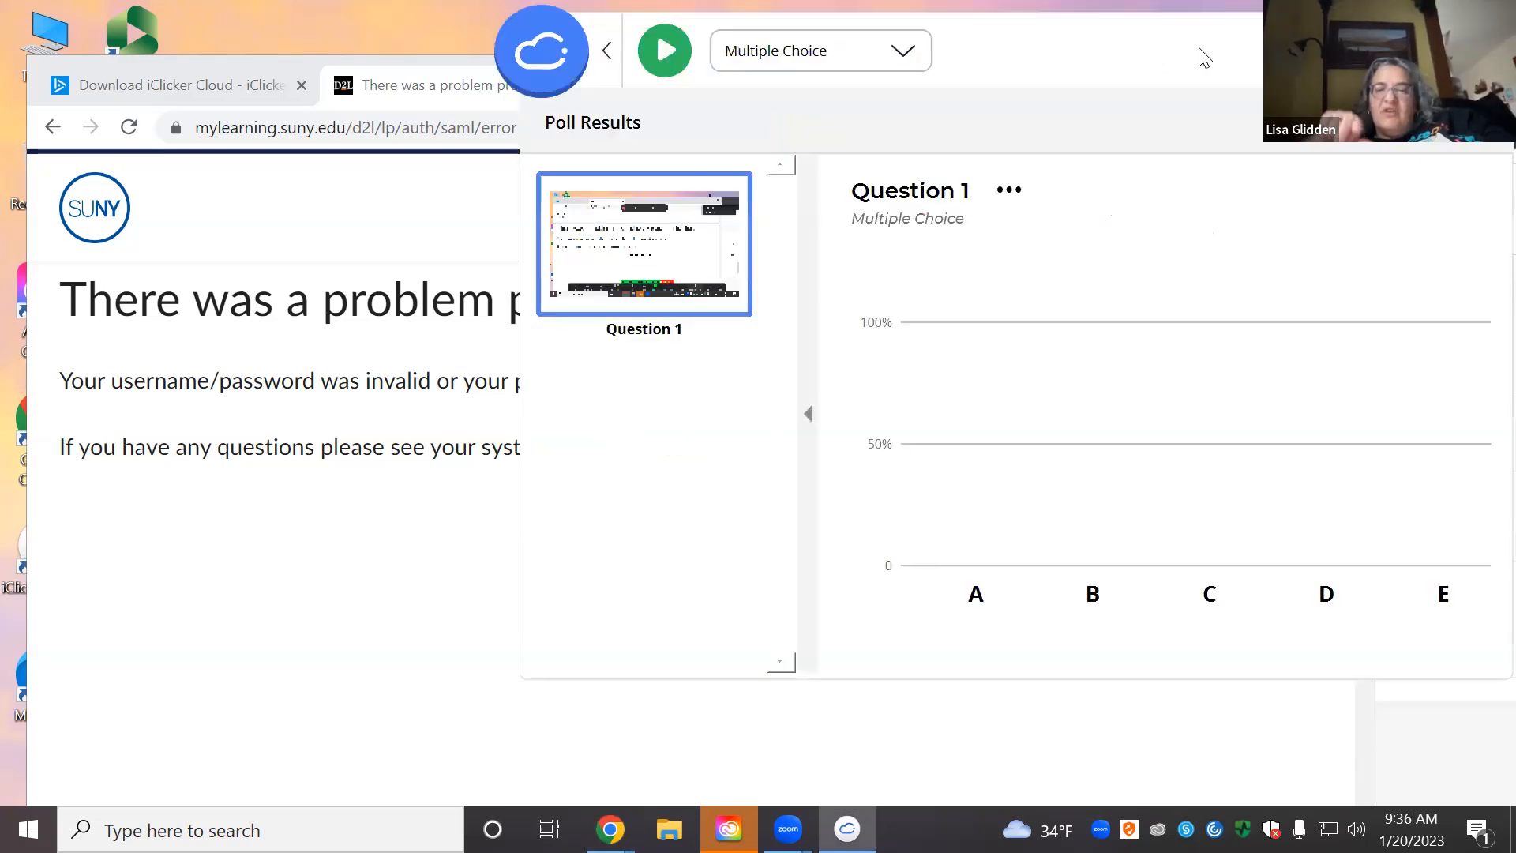
left_click_drag(1200, 51, 1085, 51)
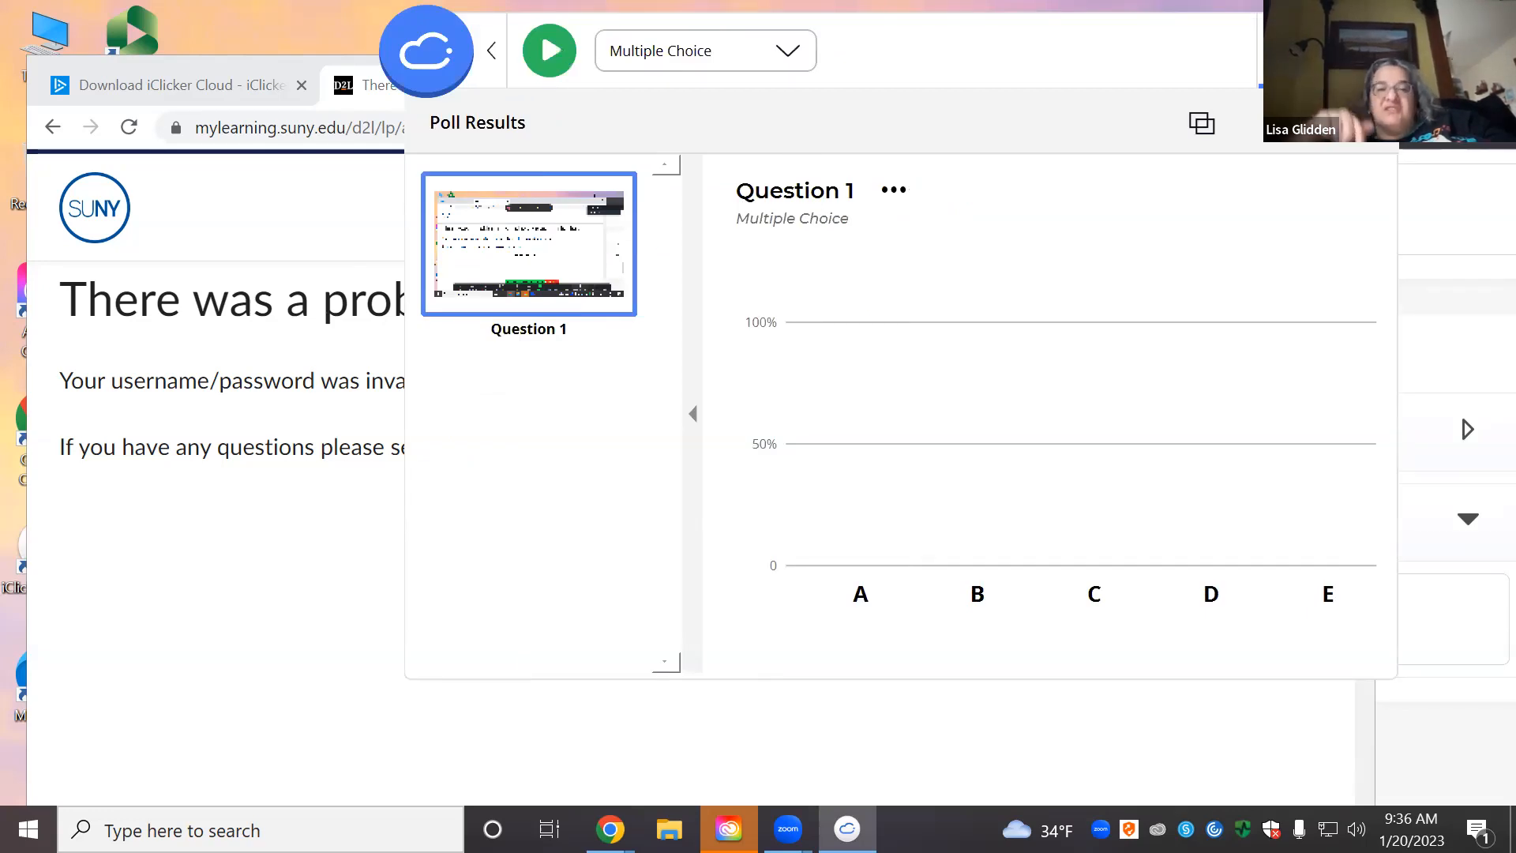
left_click(1364, 122)
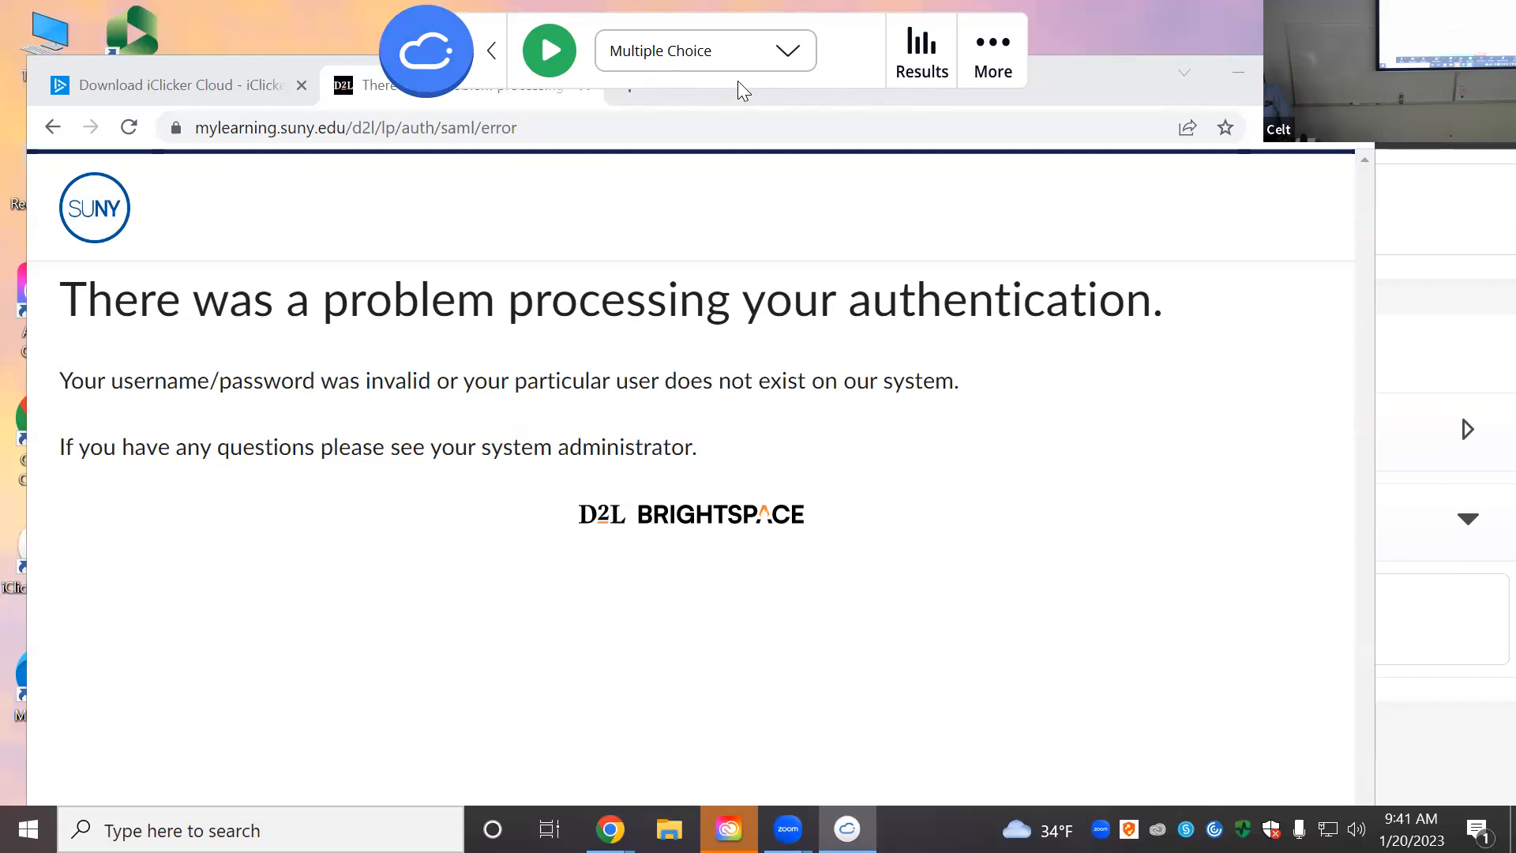
Step: Open the Multiple Choice dropdown on the floating toolbar to list other question types
left_click(786, 55)
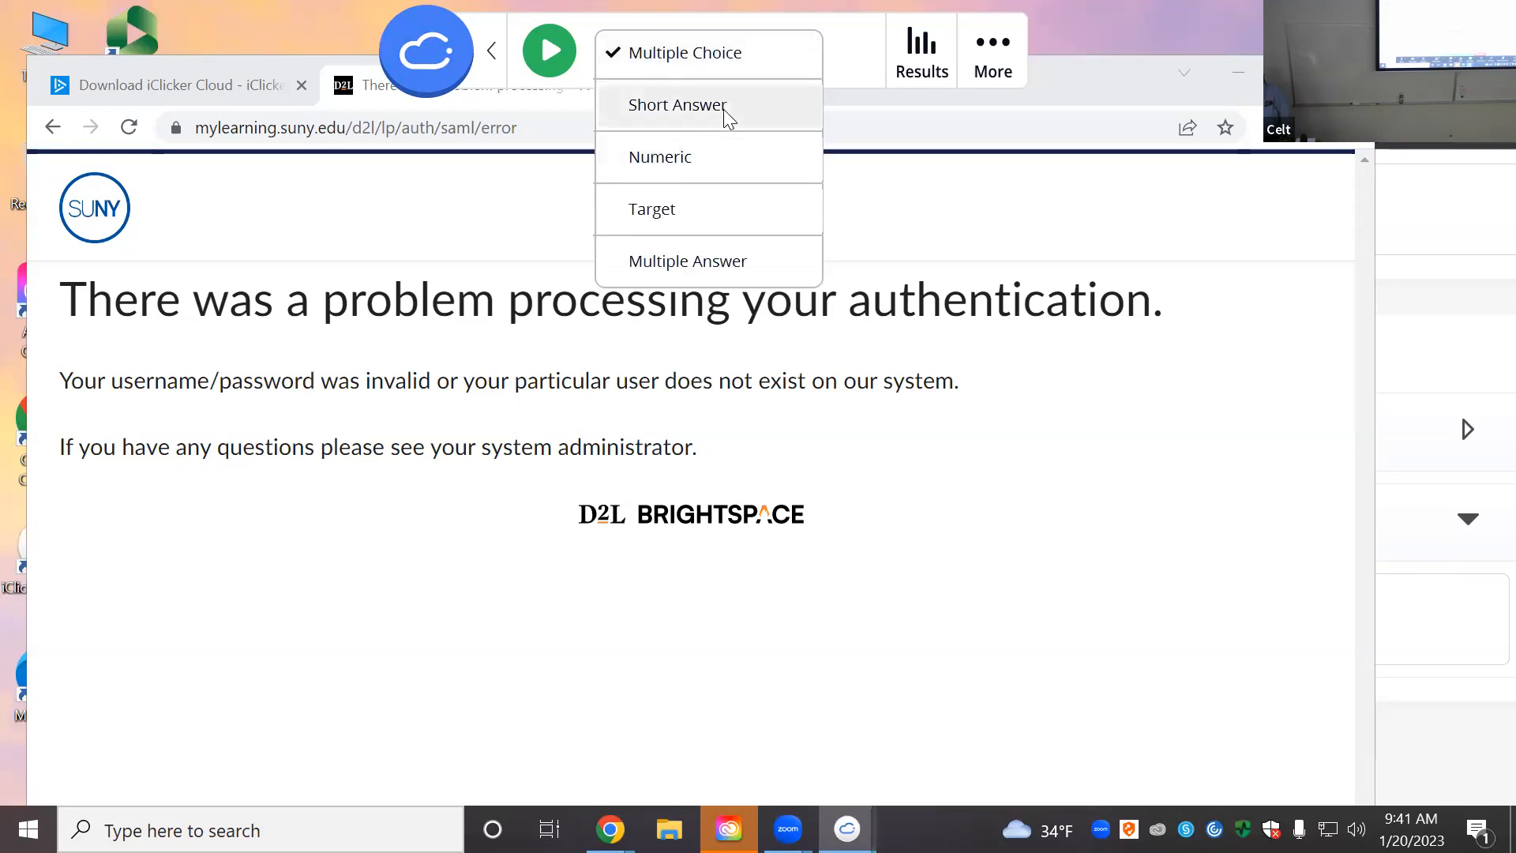
Step: Run a Short Answer poll on the current screen and stop it after one response
left_click(677, 105)
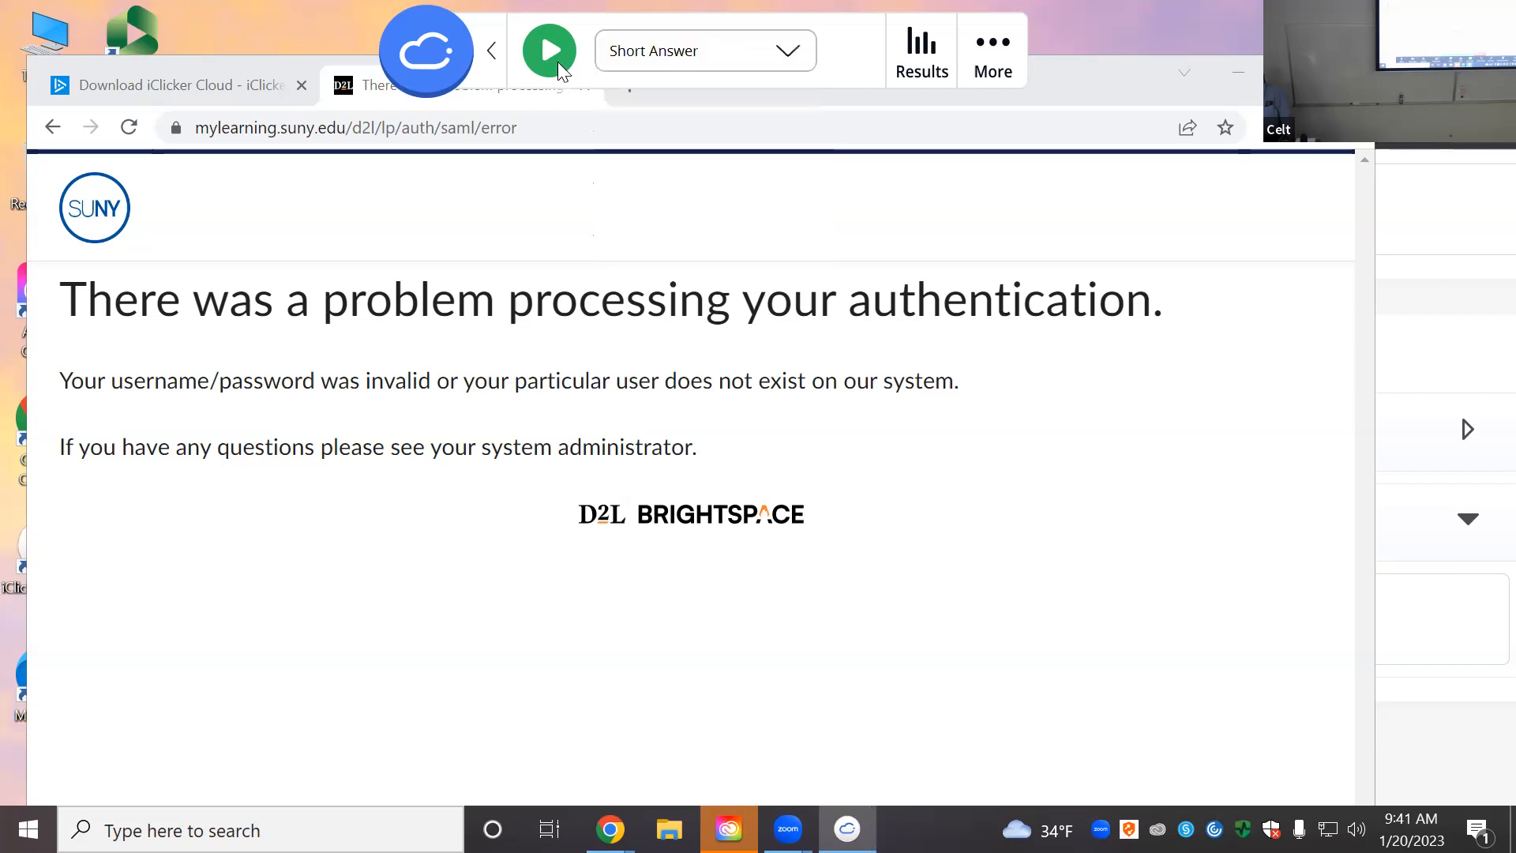
left_click(551, 54)
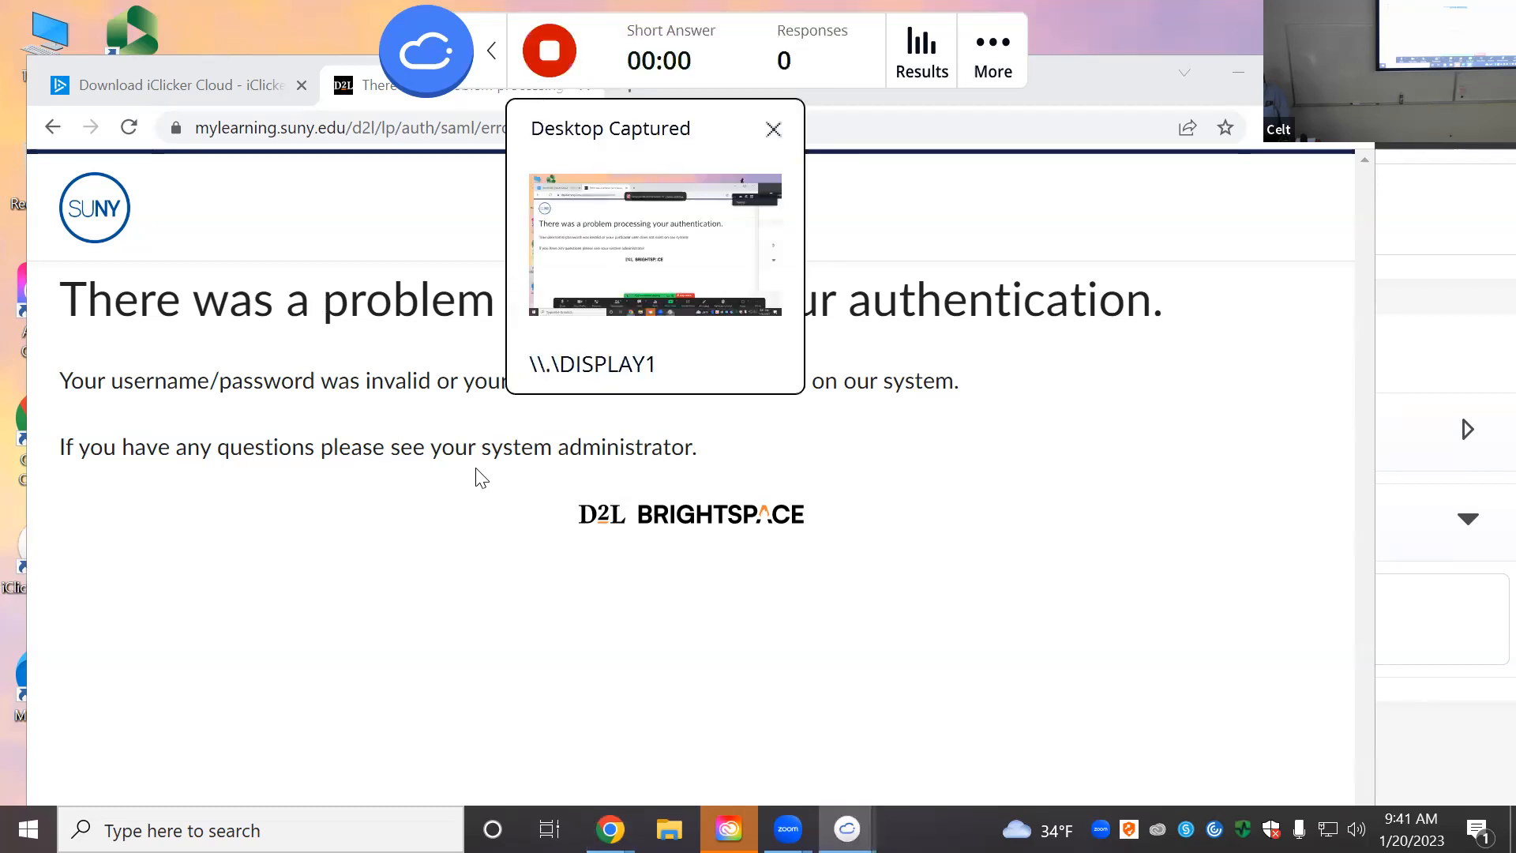
left_click(889, 570)
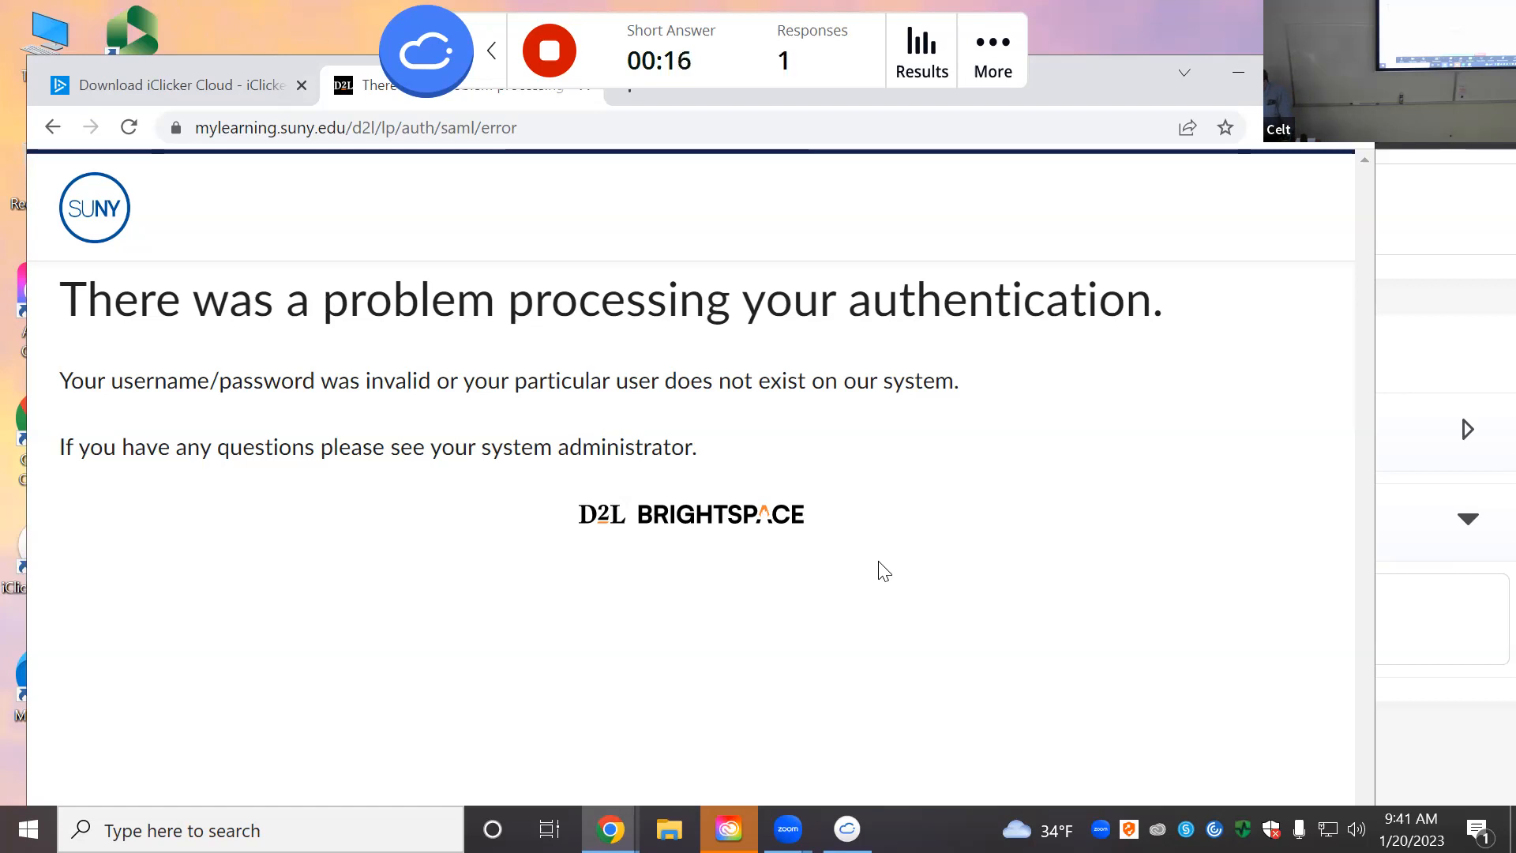
left_click(550, 52)
Step: View Question 2's response 'I really miss the sun!' in the Word Cloud and Responses tabs
left_click(928, 62)
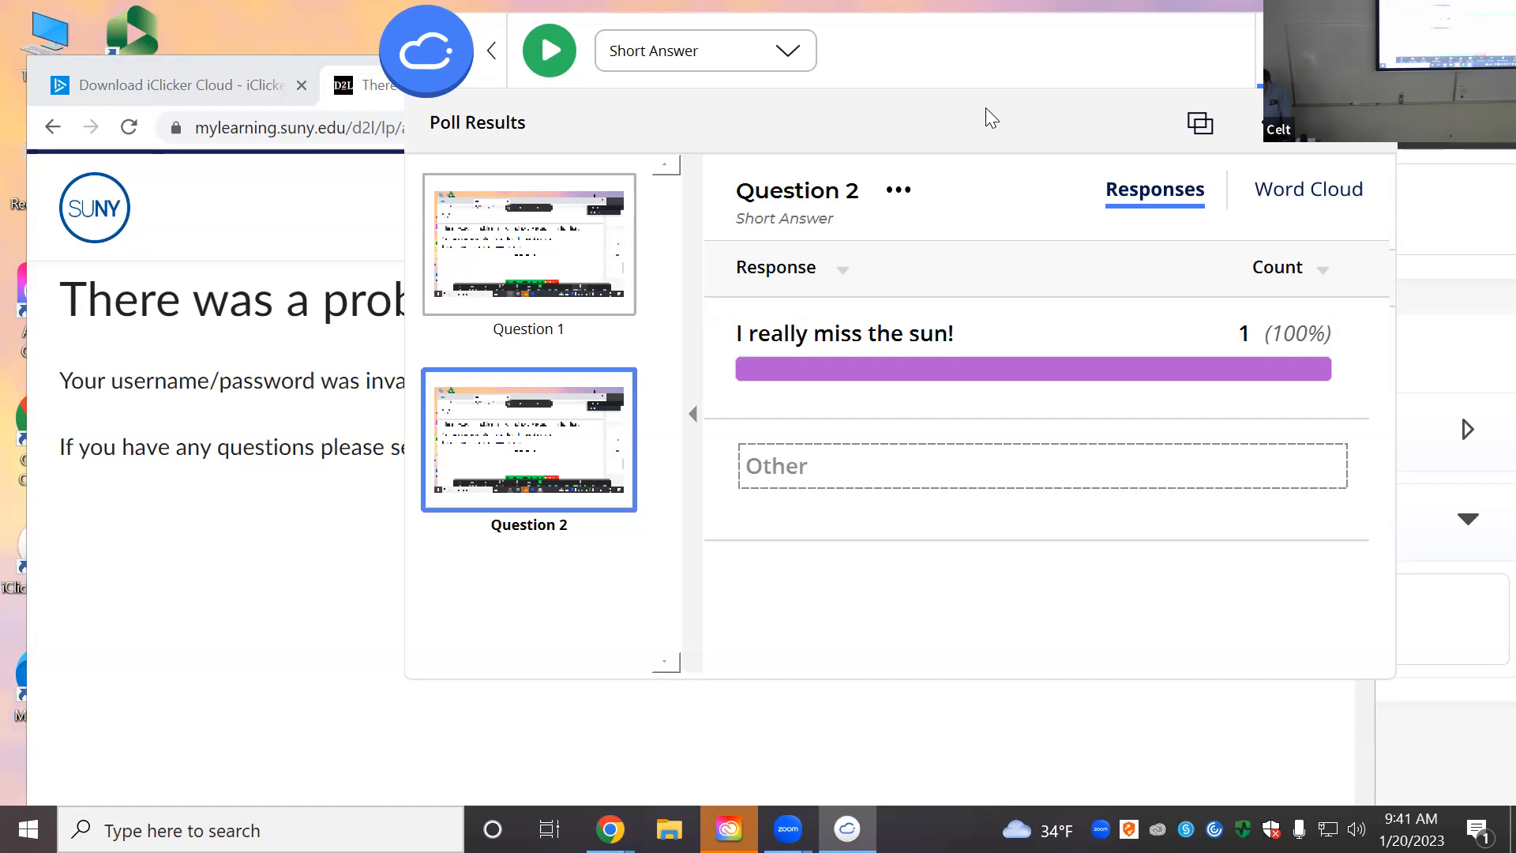
left_click_drag(1039, 75, 959, 113)
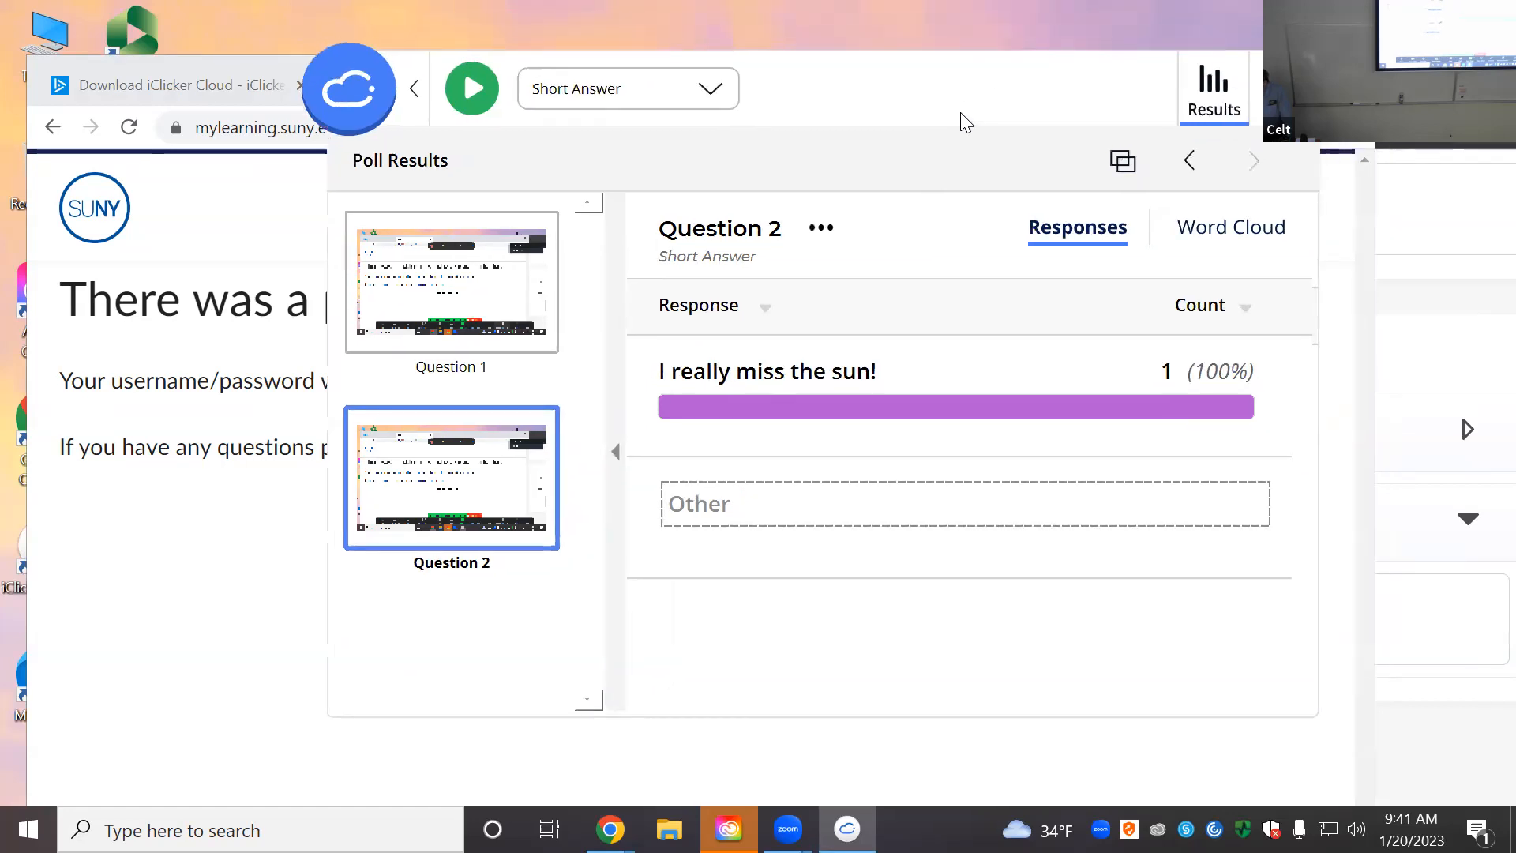
left_click(1231, 229)
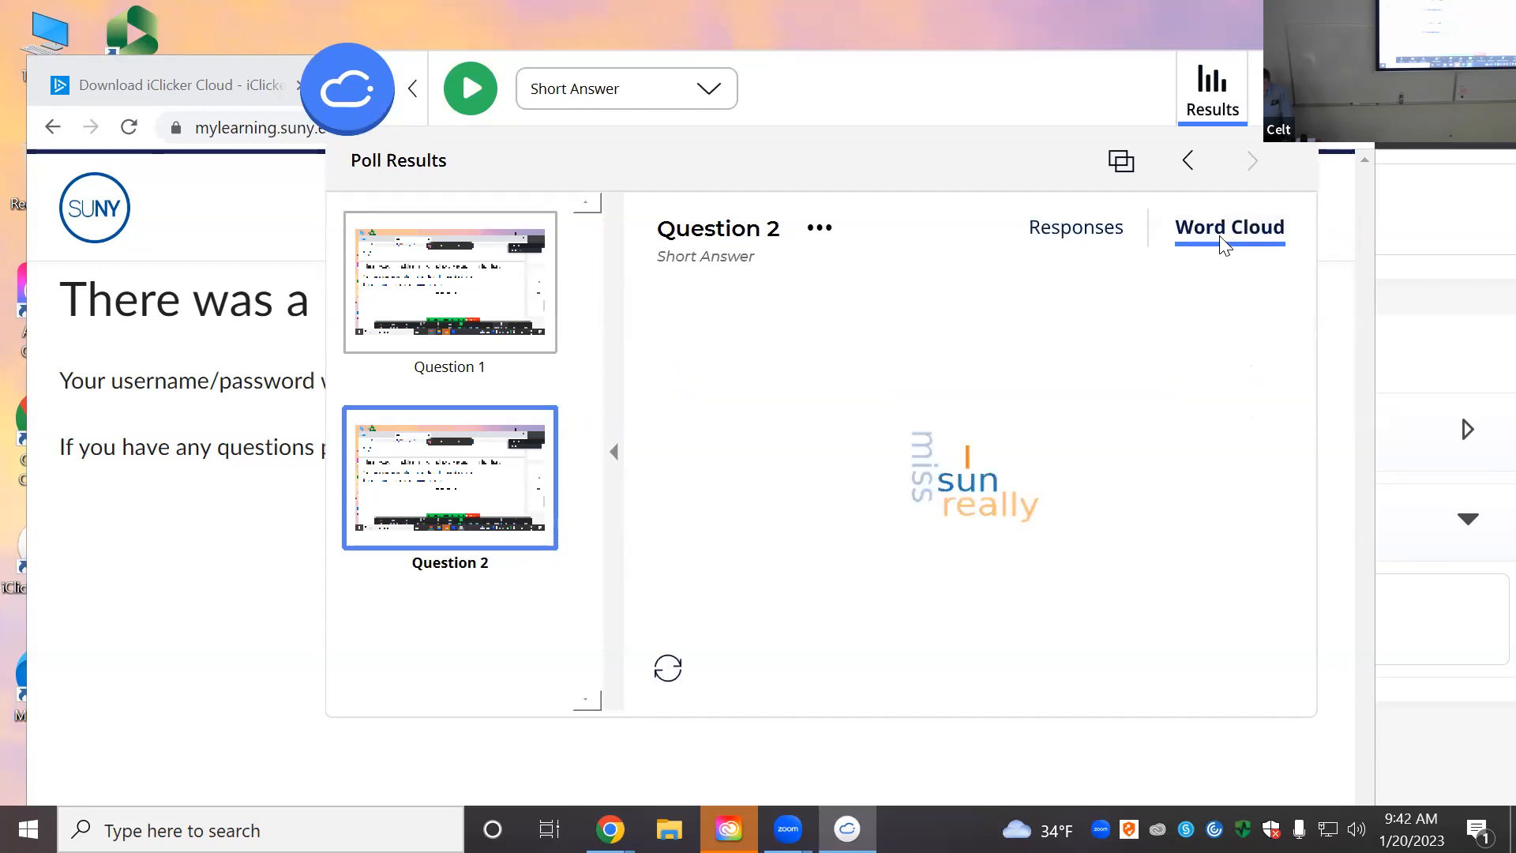
left_click(1103, 231)
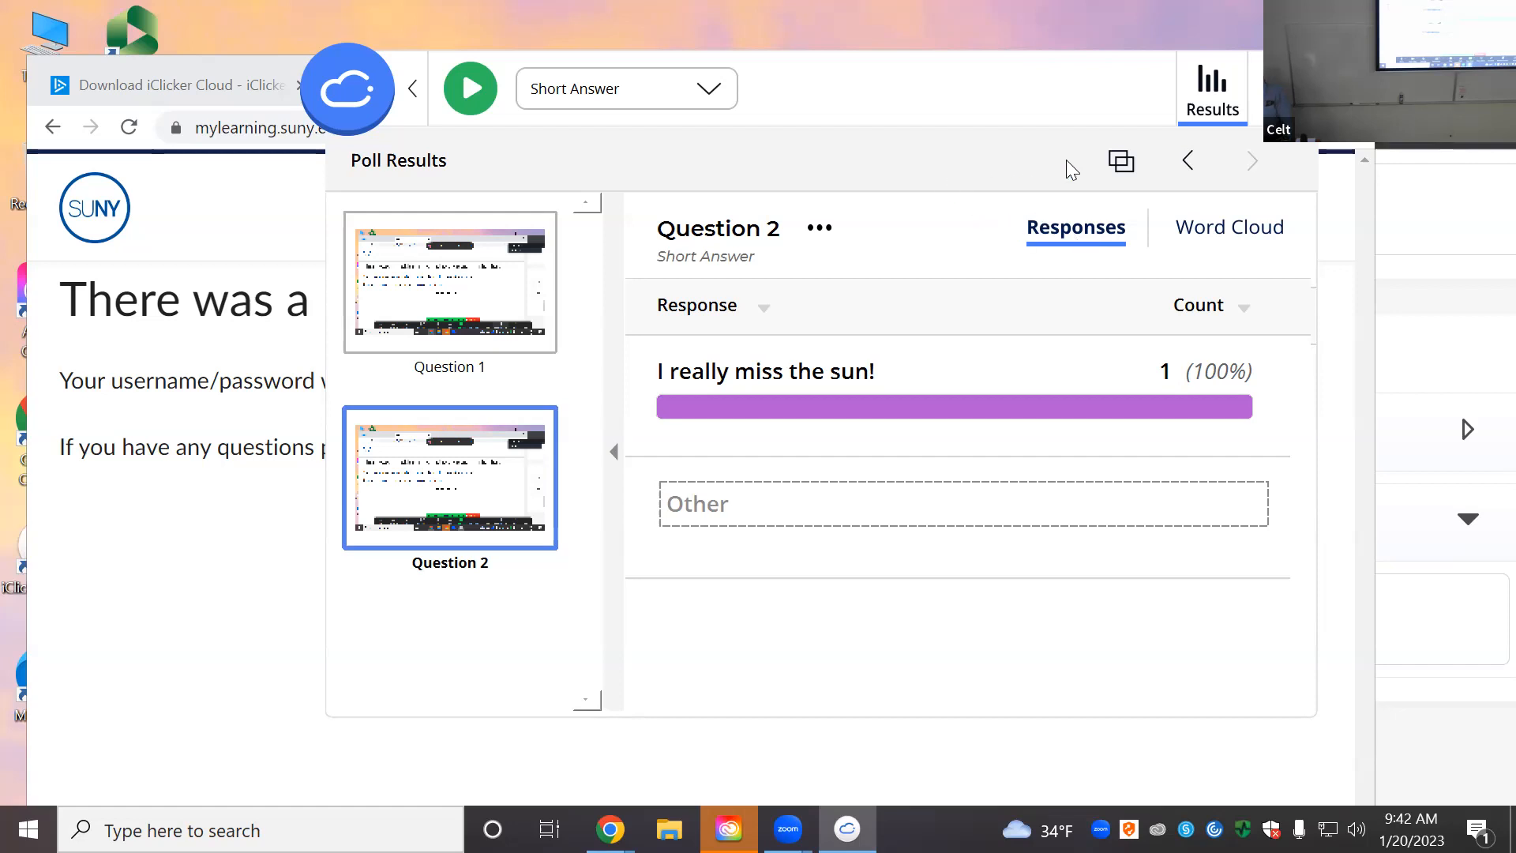
left_click_drag(1119, 102, 1069, 115)
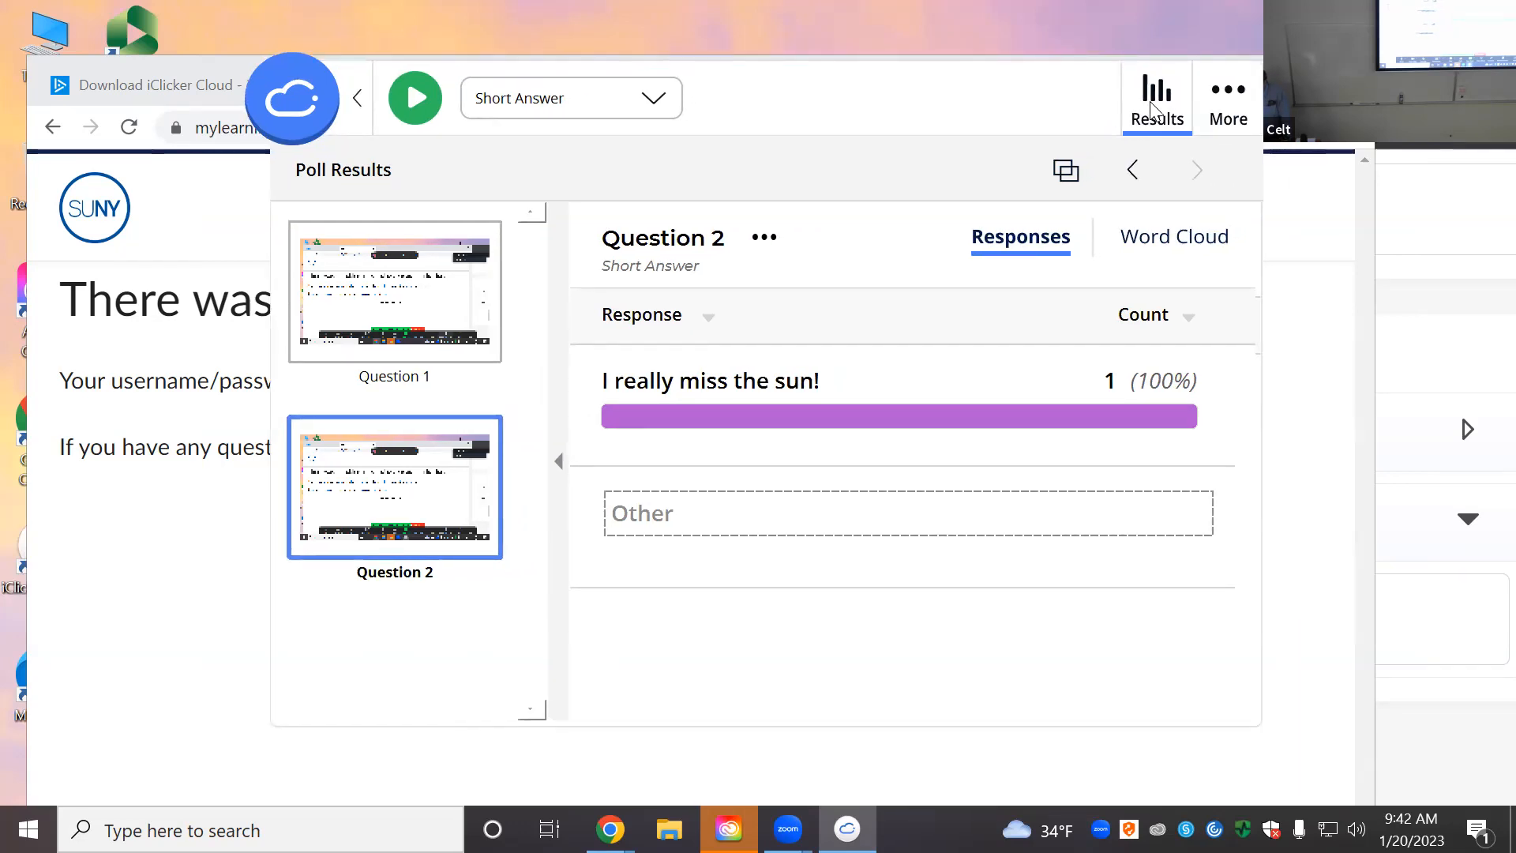
Step: Close the Question 2 poll results panel
left_click(1152, 110)
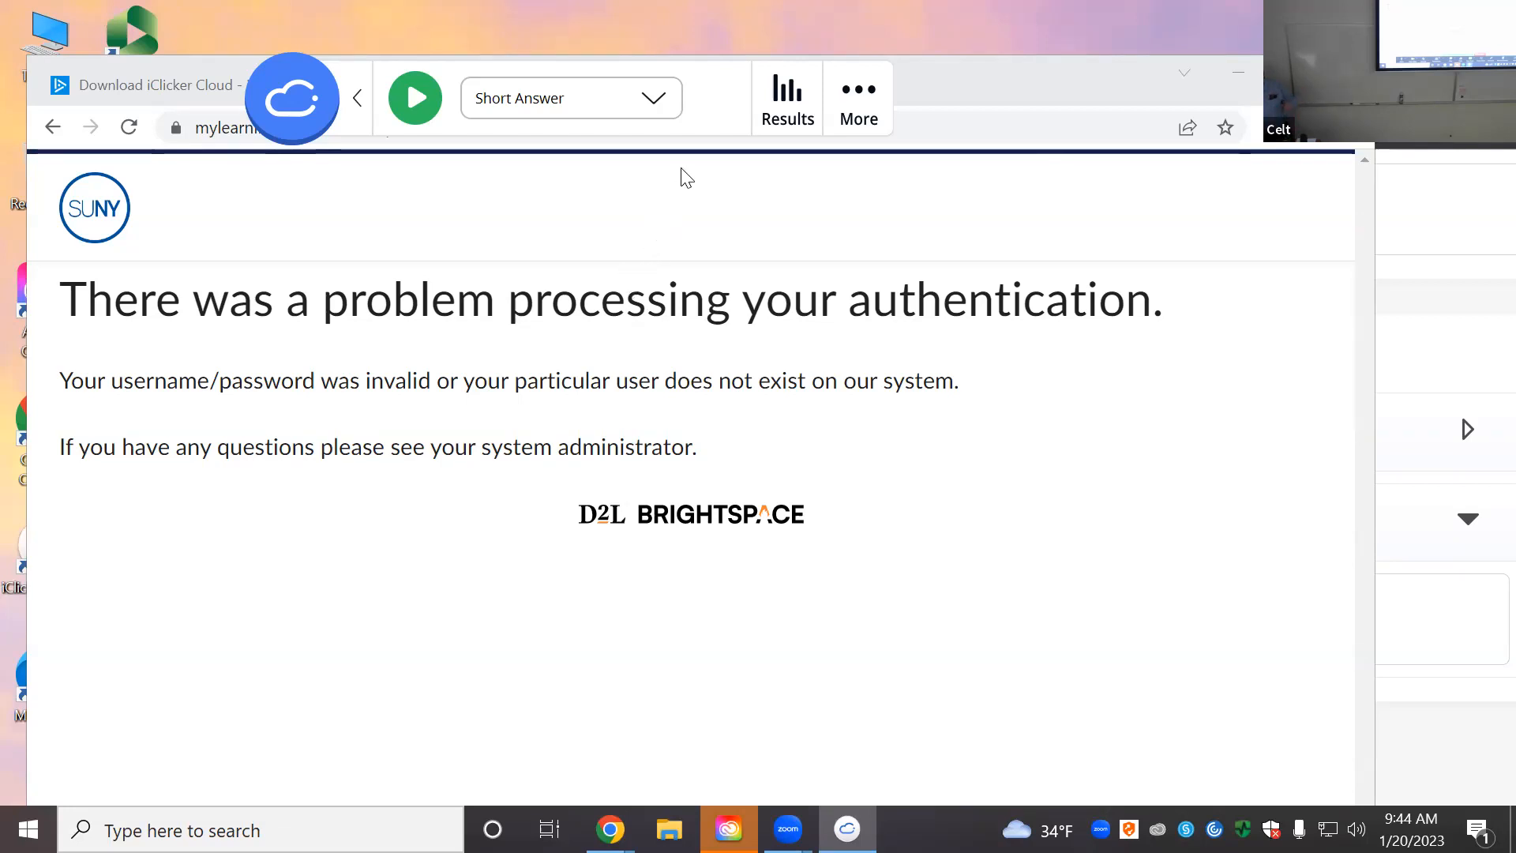
Step: Run a Target poll for about 43 seconds and stop it after one response arrives
left_click(652, 98)
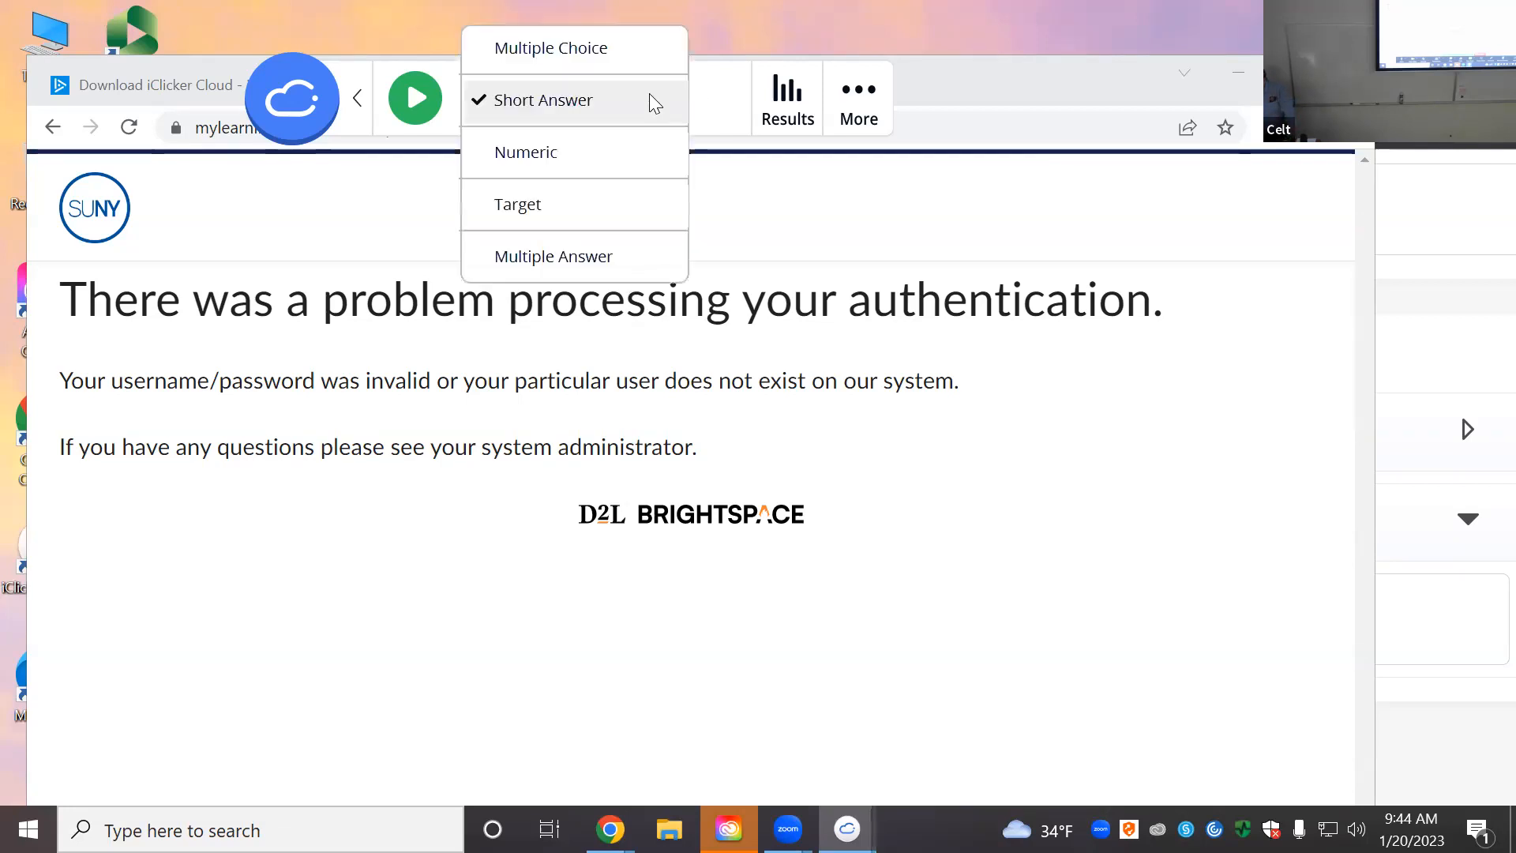
left_click(542, 212)
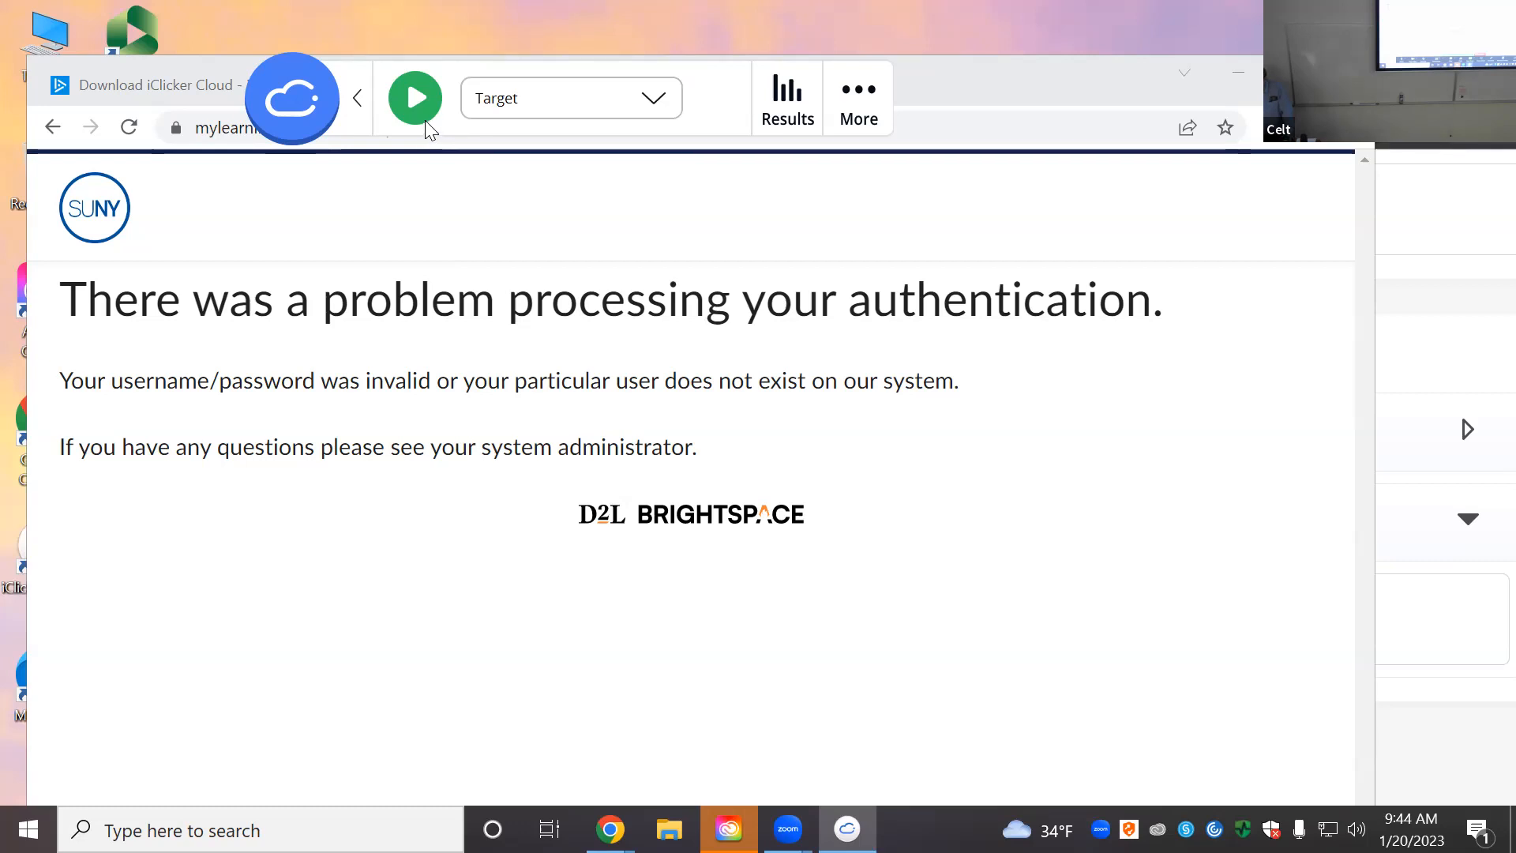
left_click(416, 99)
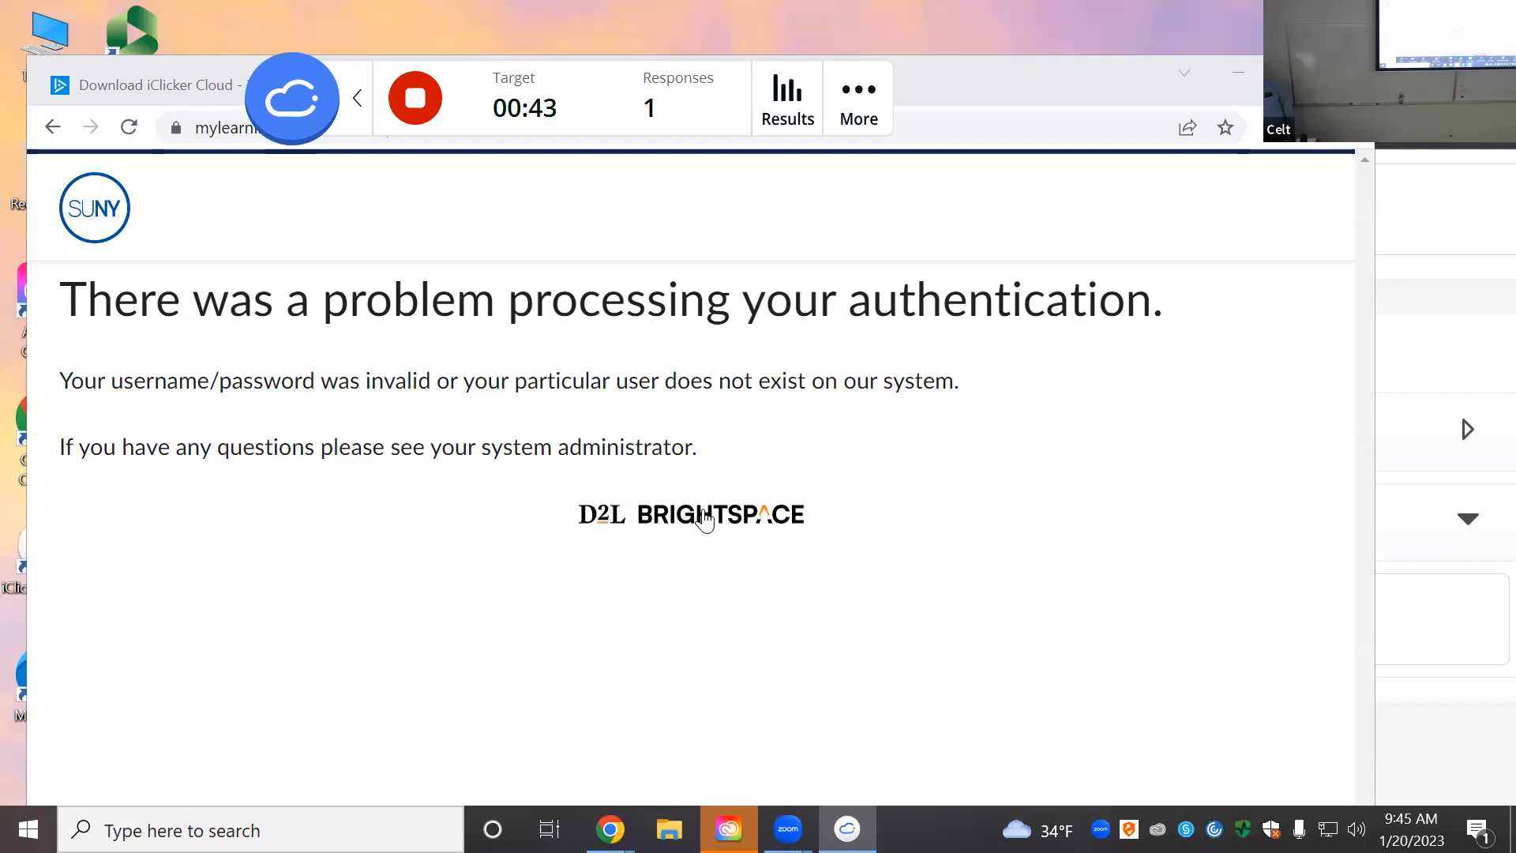
left_click(430, 96)
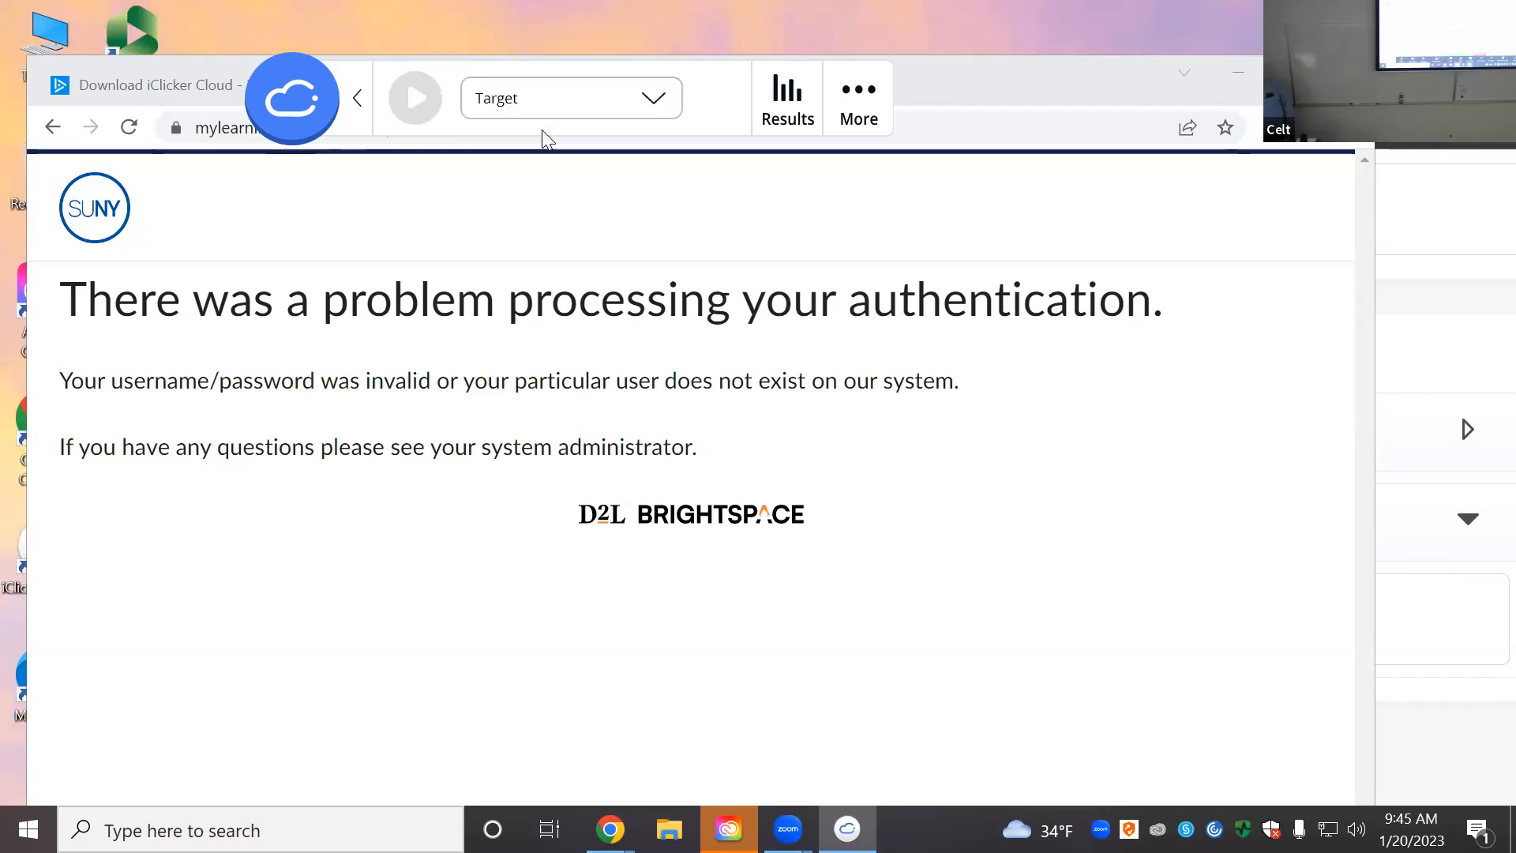
Step: Mark a correct region over the response dot on Question 3 and save, grading 1 response (100%) correct
left_click(786, 95)
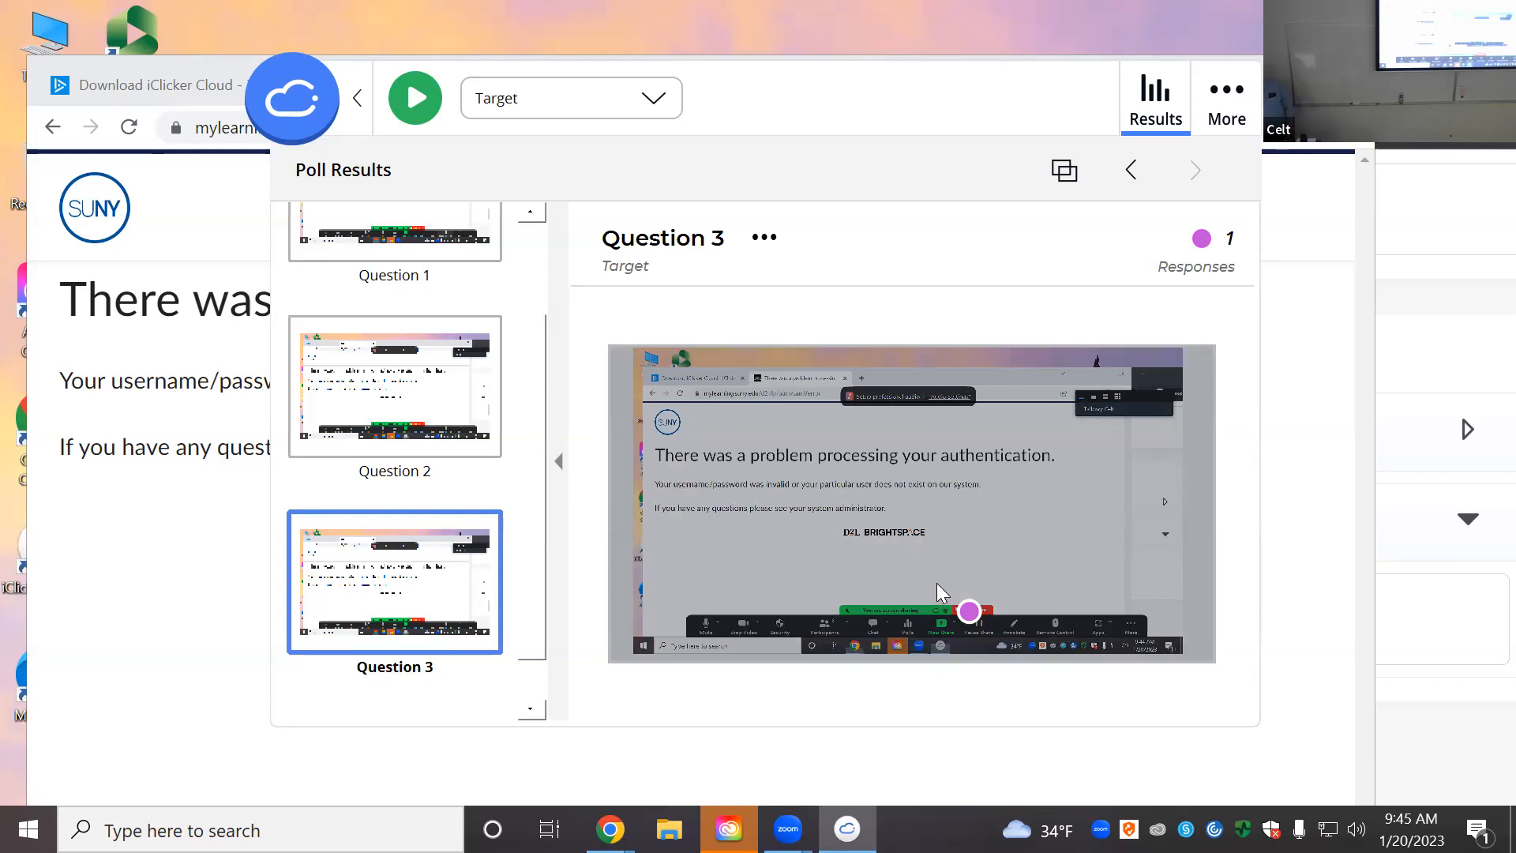
left_click(972, 610)
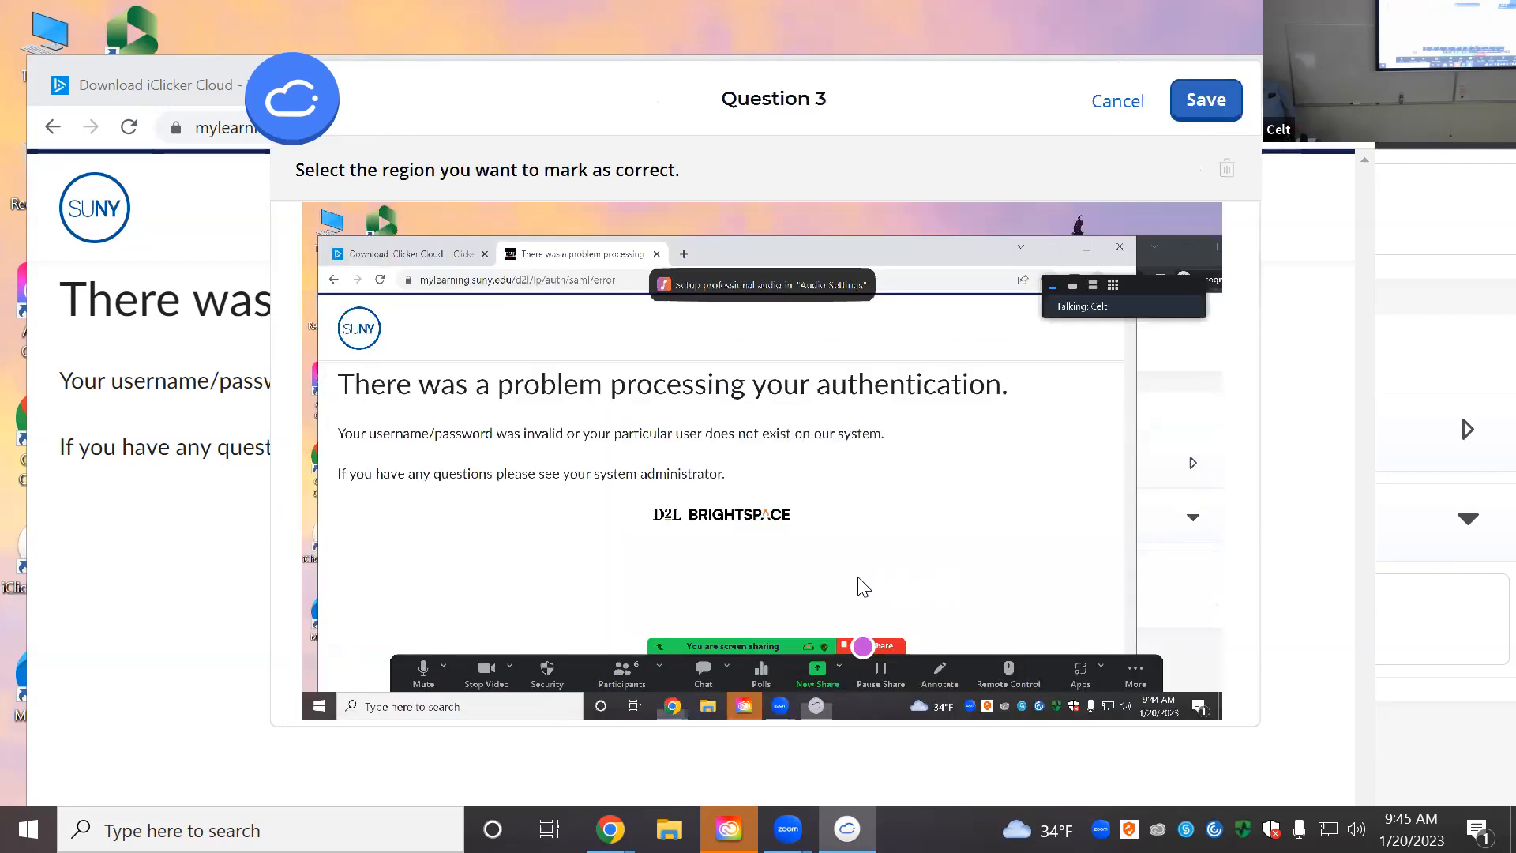
left_click(853, 604)
mouse_move(849, 650)
left_mouse_down()
mouse_move(853, 634)
mouse_move(875, 652)
left_mouse_up()
left_click_drag(851, 591, 861, 627)
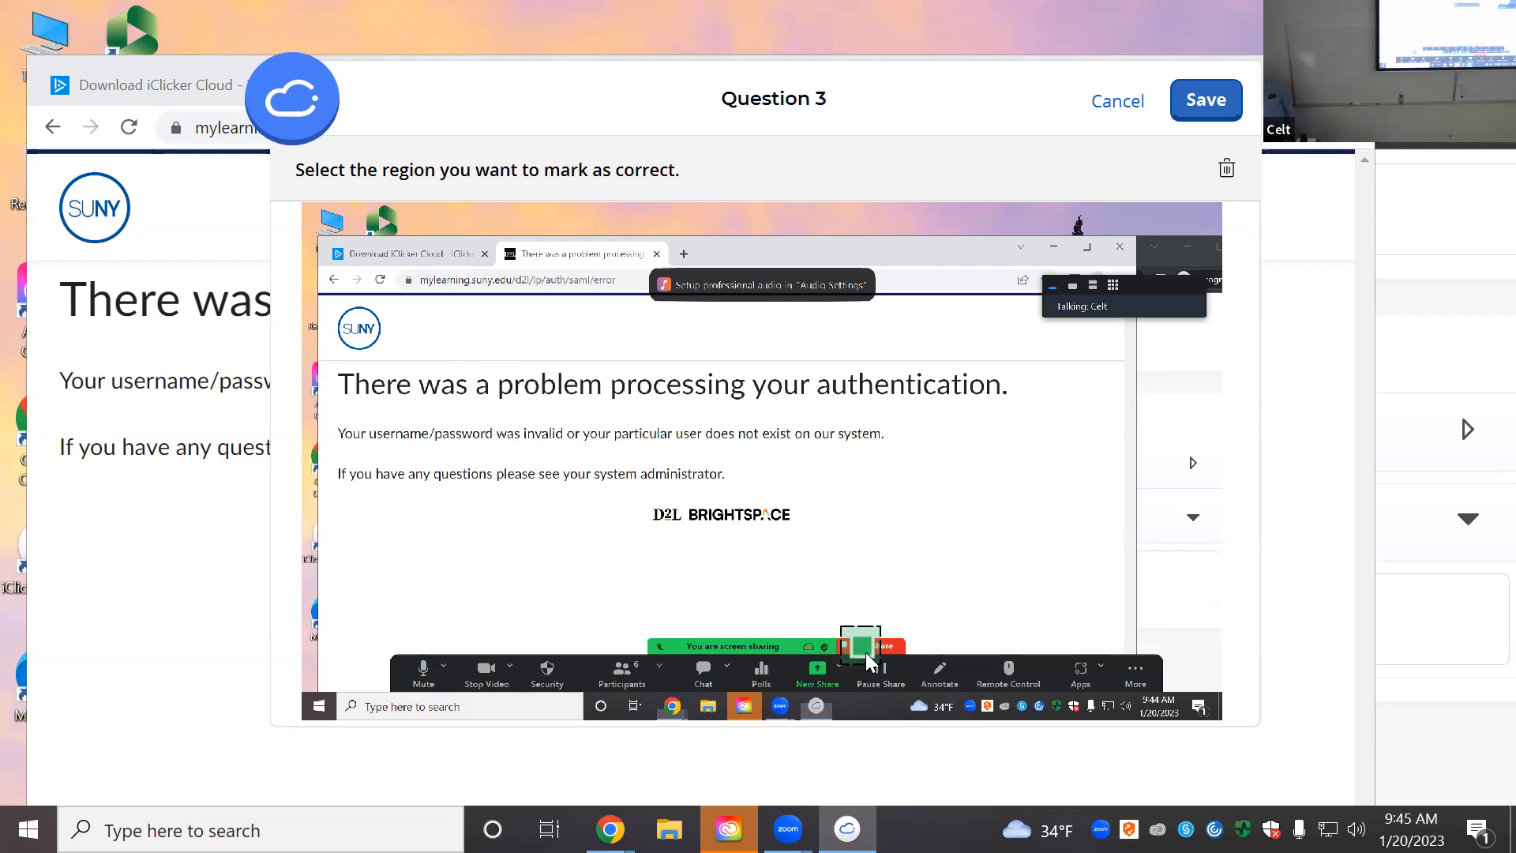
left_click(1206, 101)
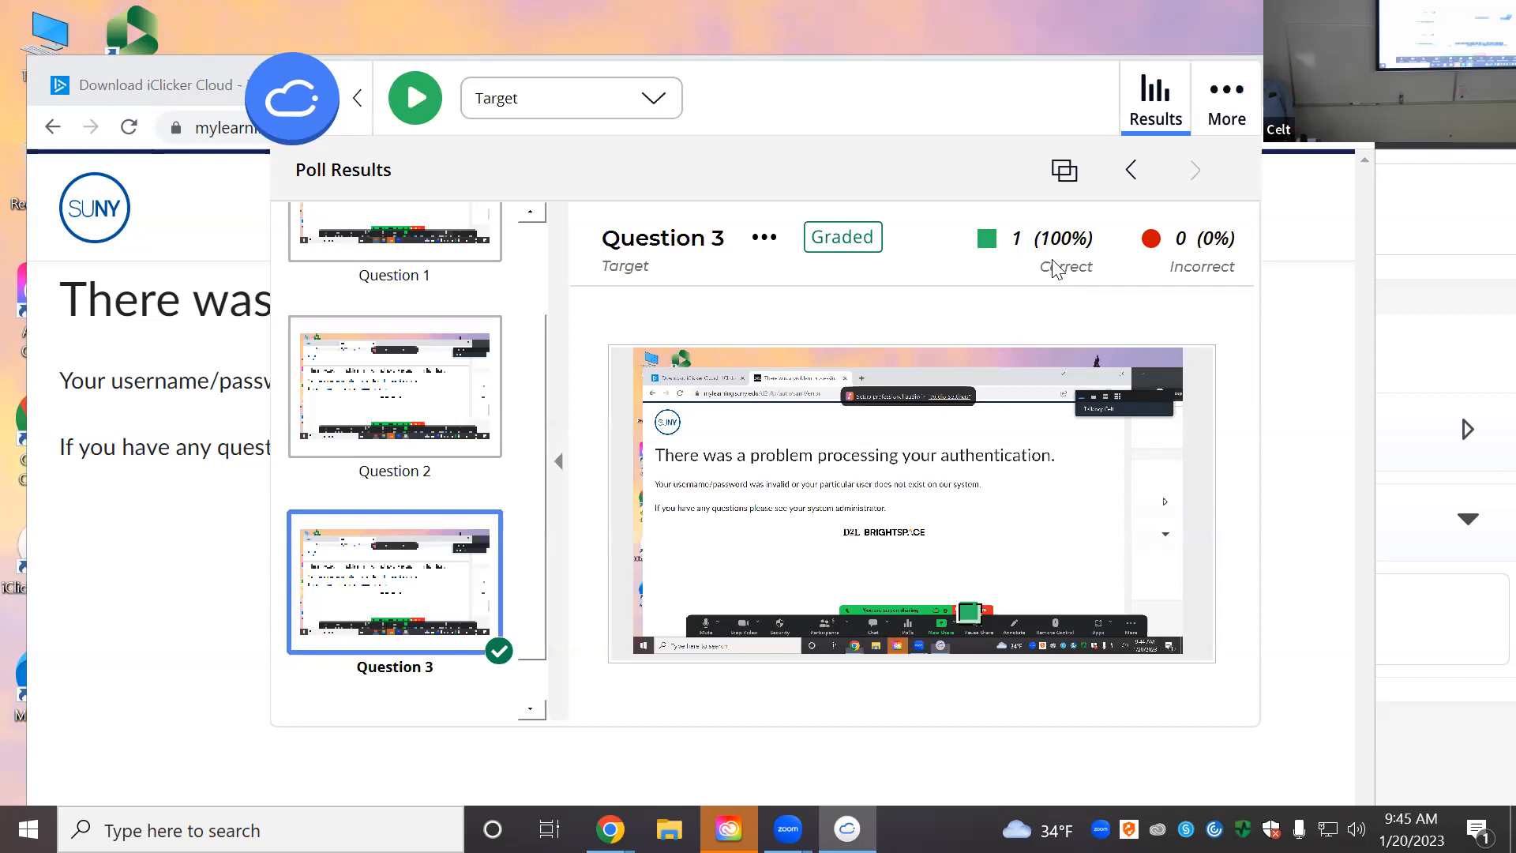
Step: Switch the question type back to Multiple Choice and bring up the End Class confirmation
left_click(1137, 118)
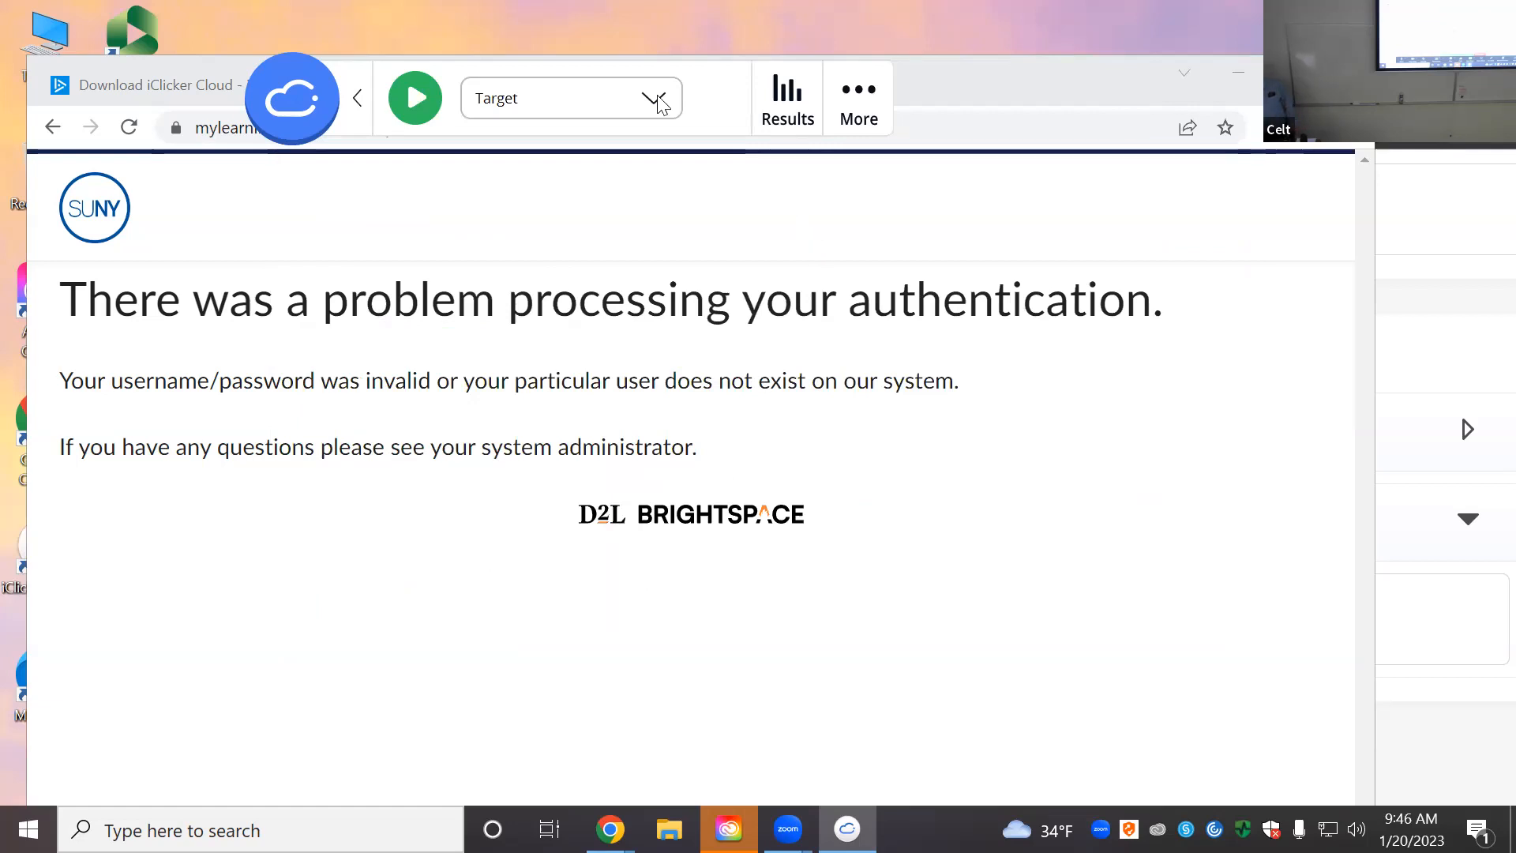
left_click(570, 35)
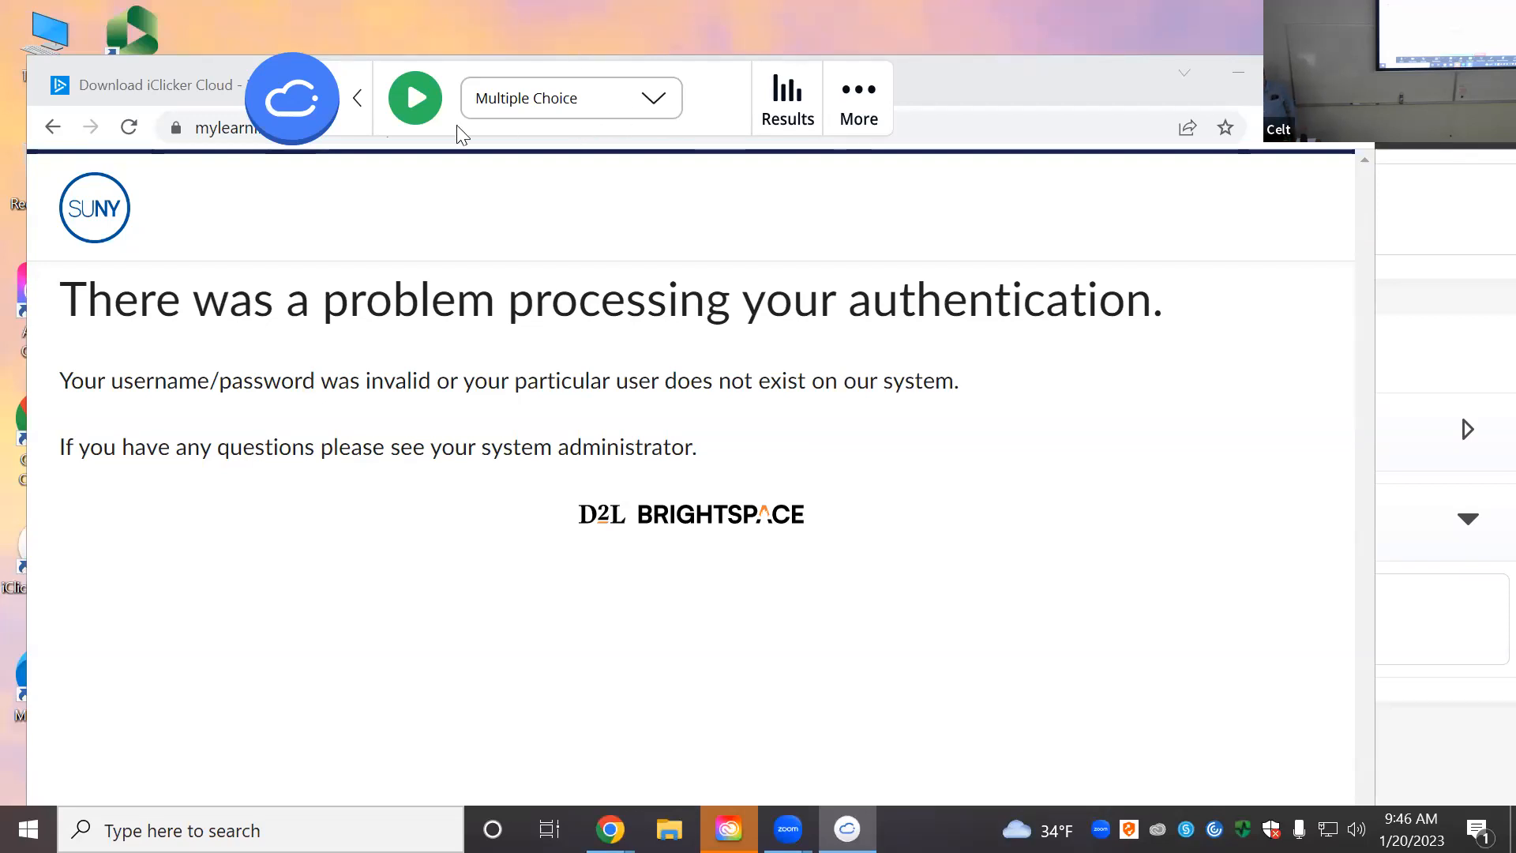
left_click(359, 103)
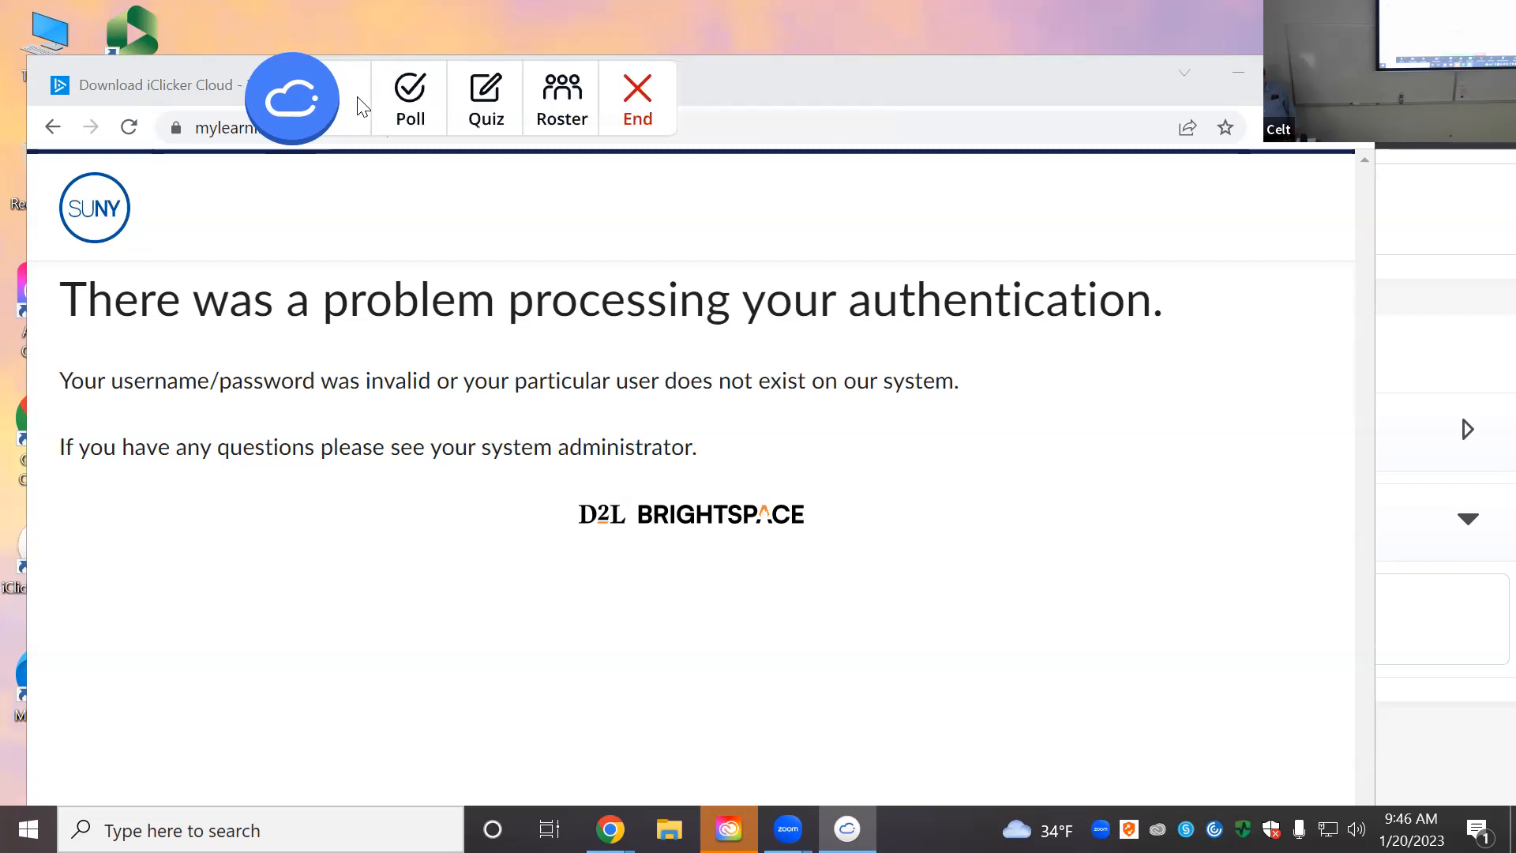
left_click(641, 101)
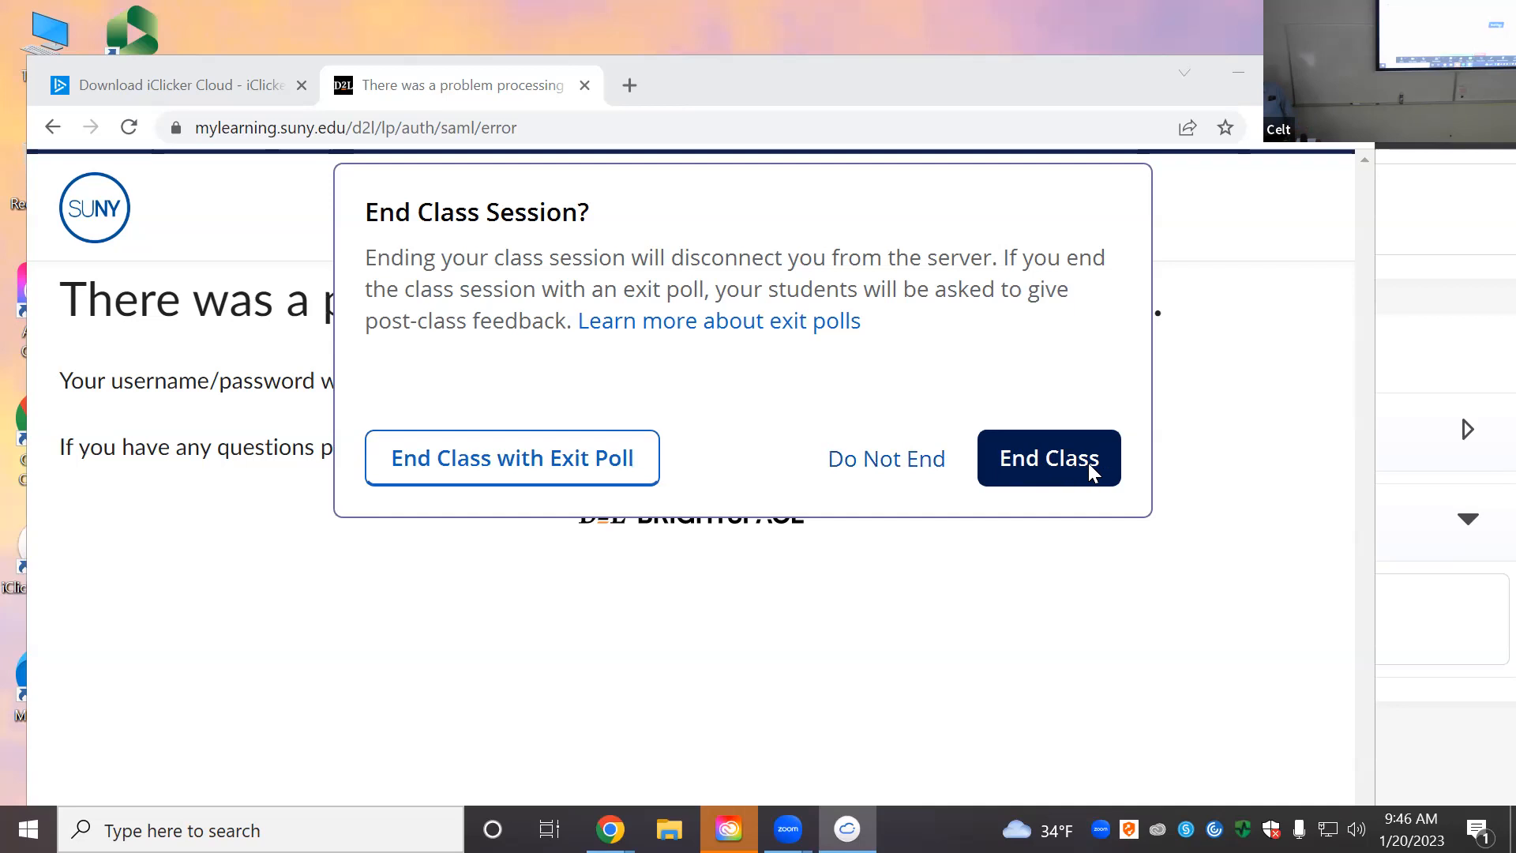
Step: End the class session without an exit poll
left_click(1061, 458)
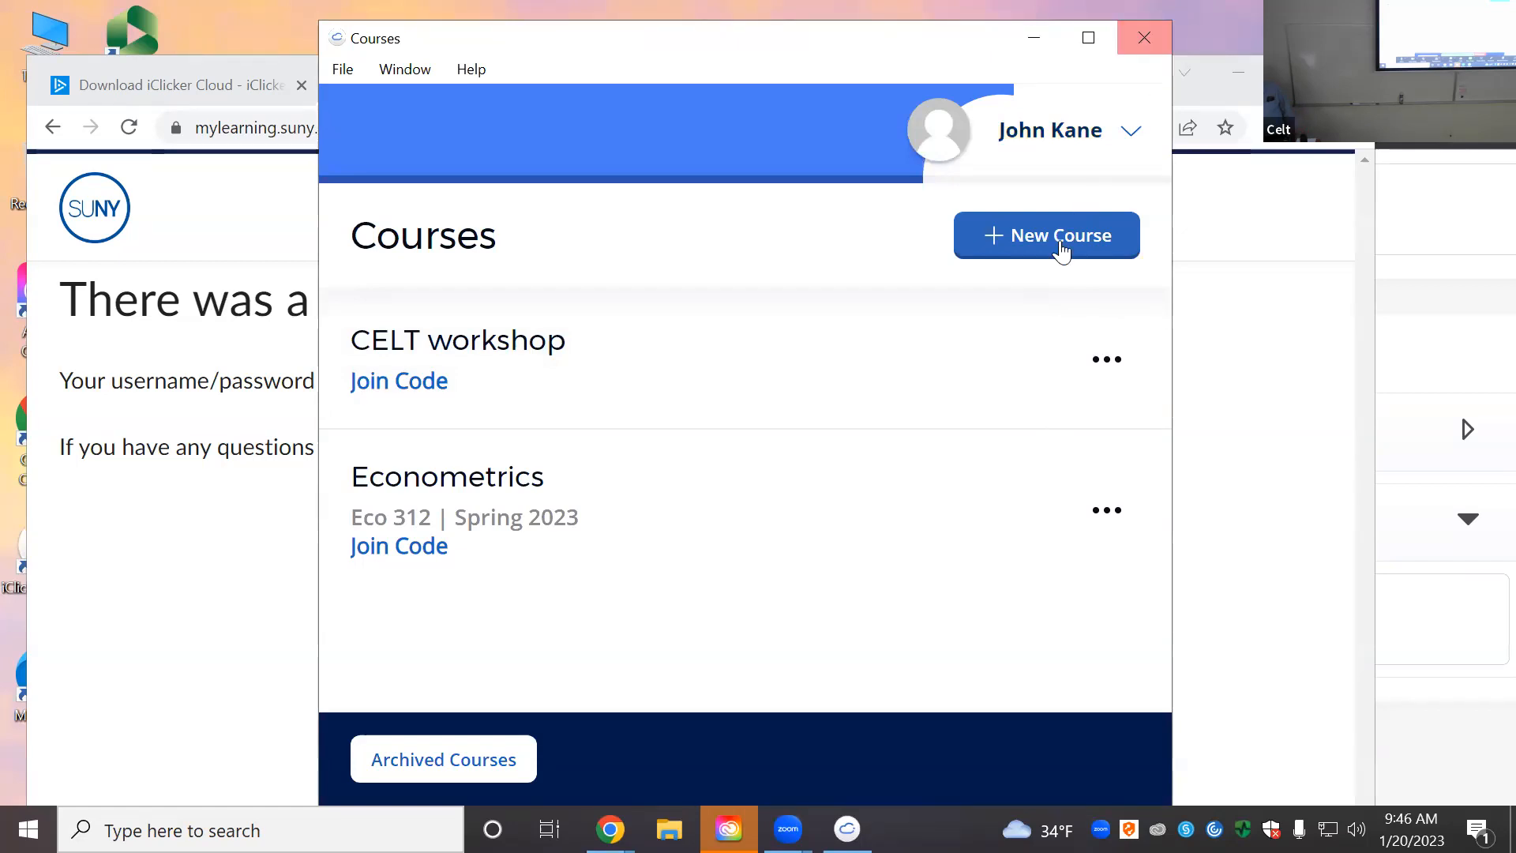
mouse_move(1032, 327)
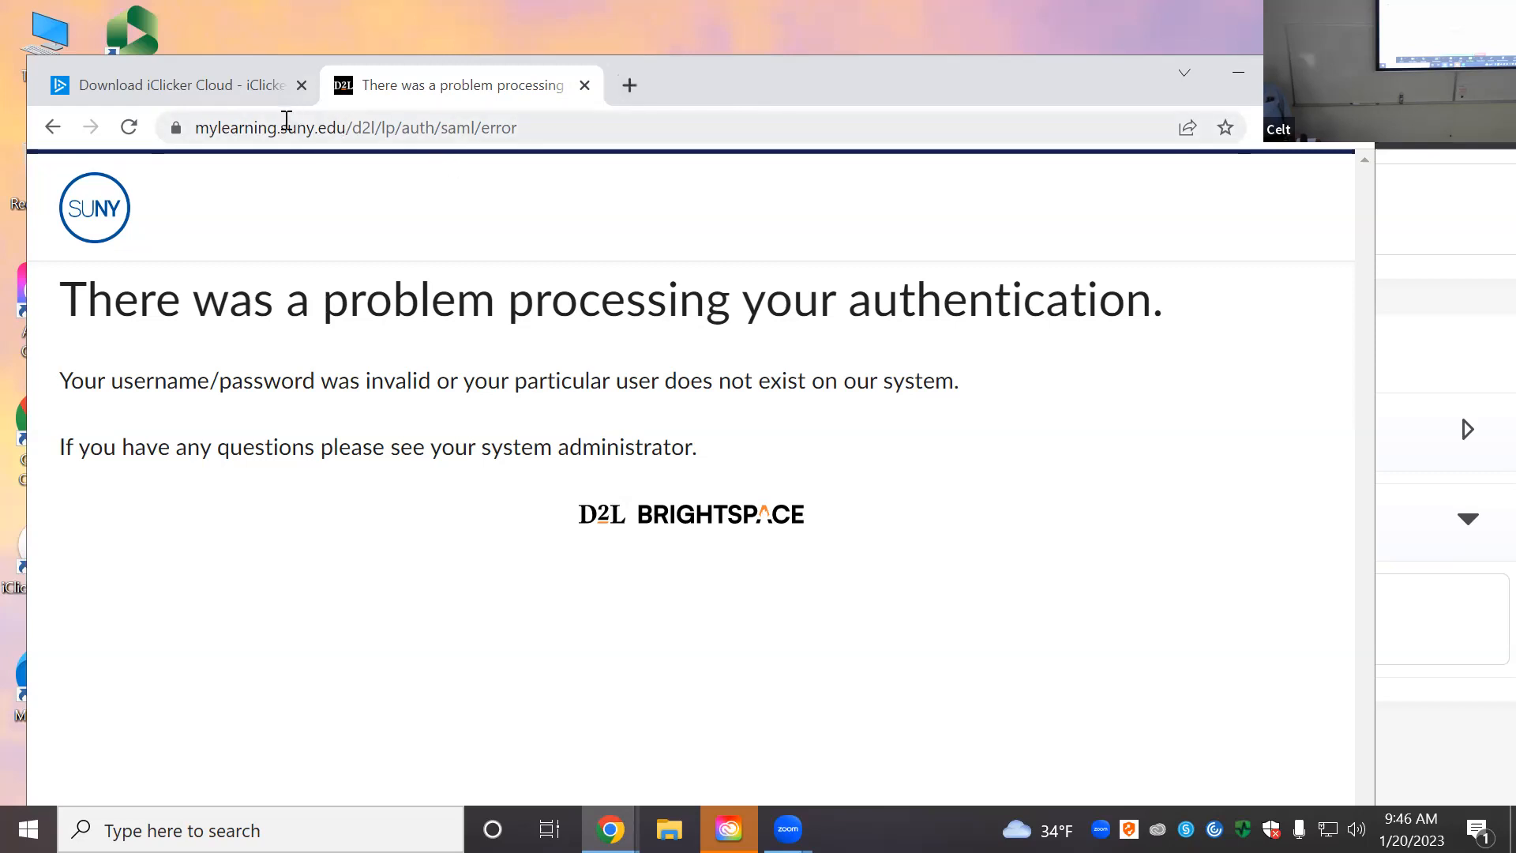
Step: Return to the Download iClicker Cloud page, dismiss the sign-in prompt, and browse the page
left_click(256, 97)
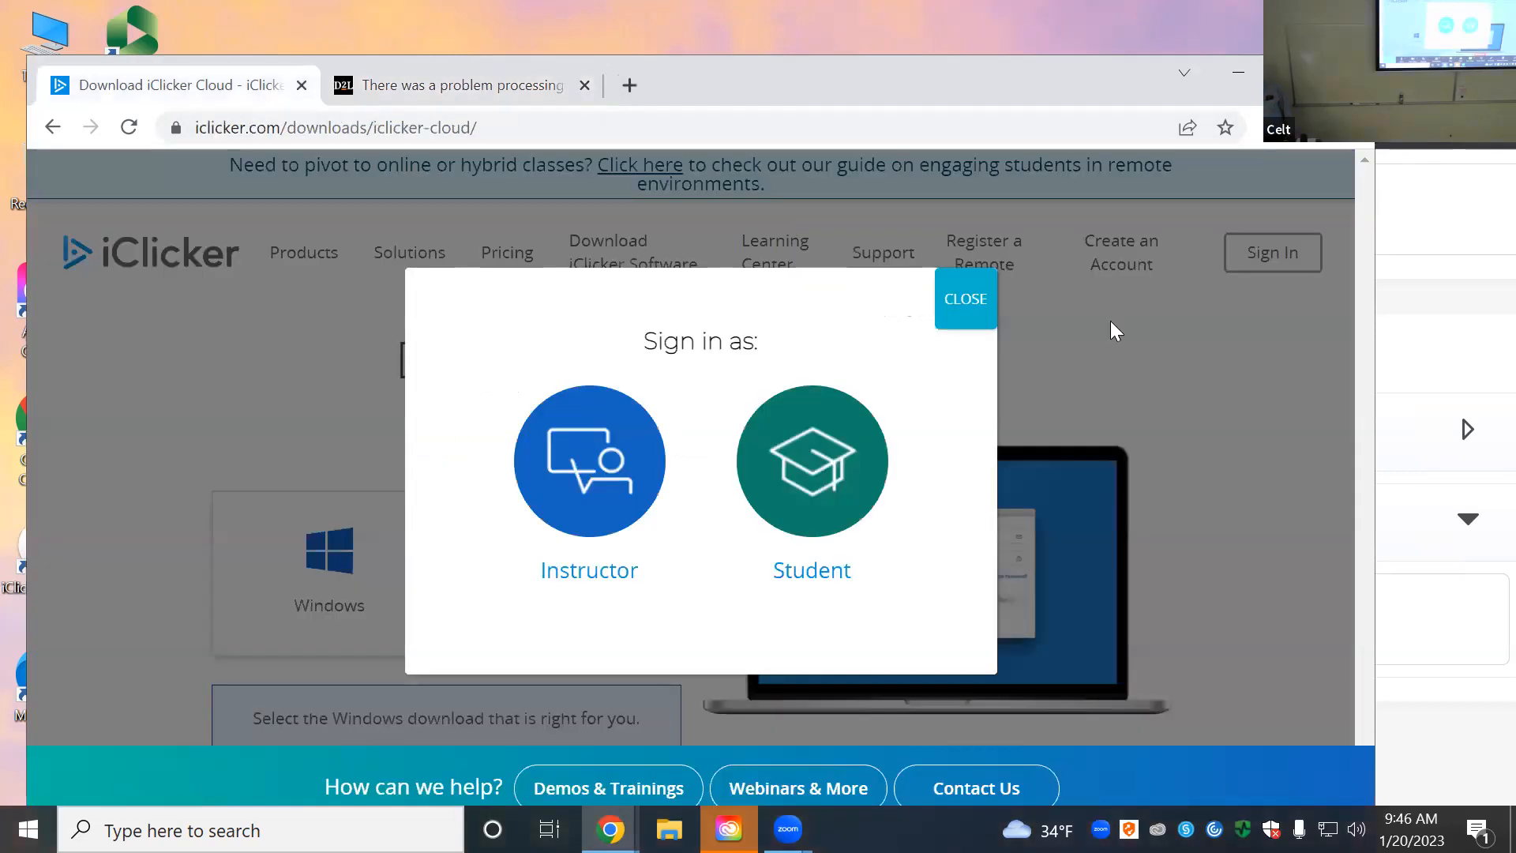
left_click(962, 312)
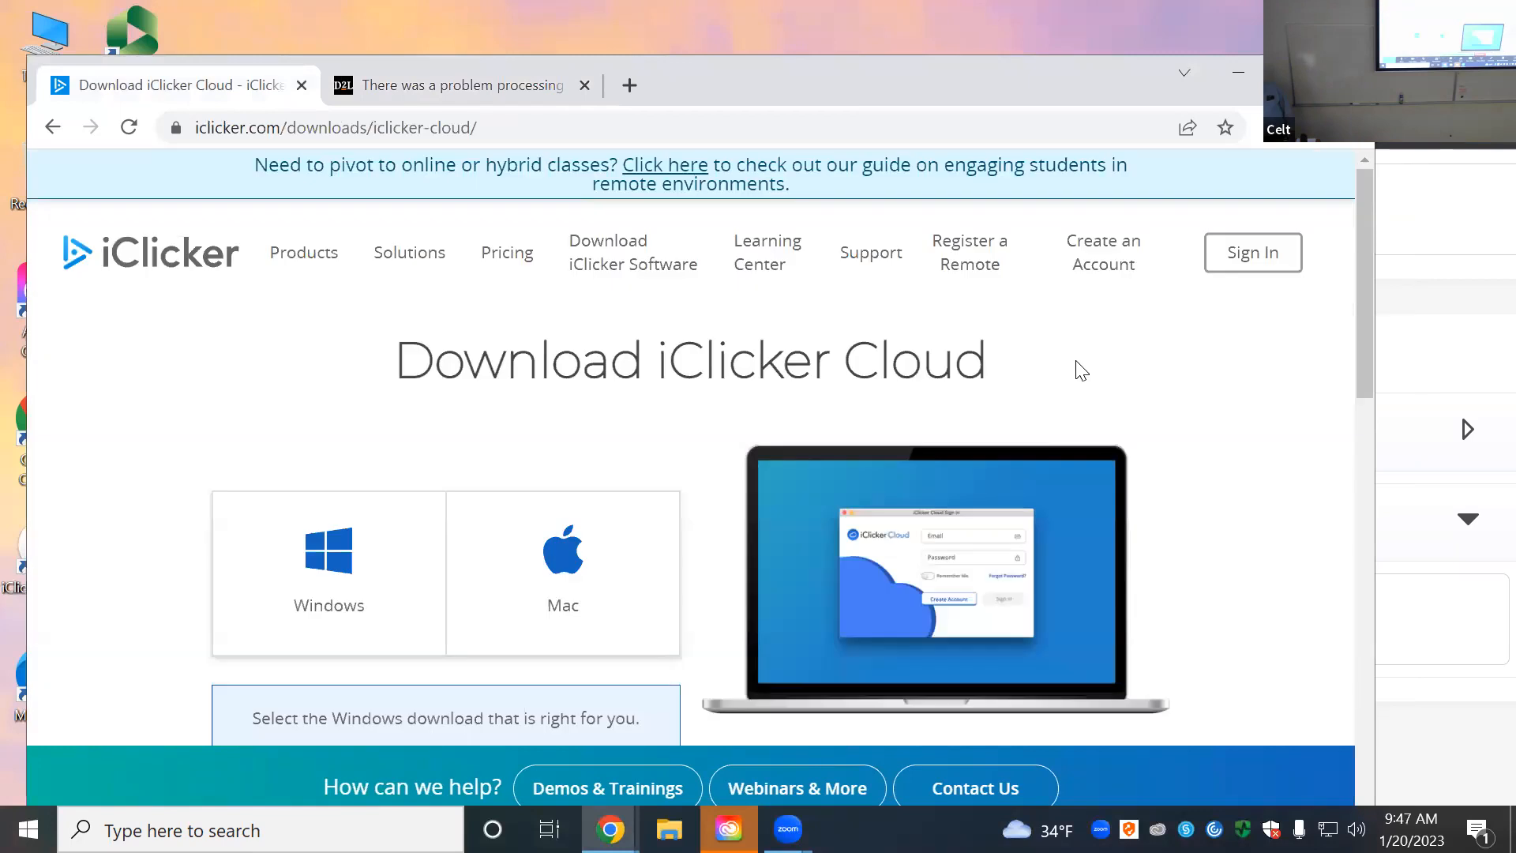
scroll(1085, 379, "down", 3)
scroll(1083, 372, "down", 3)
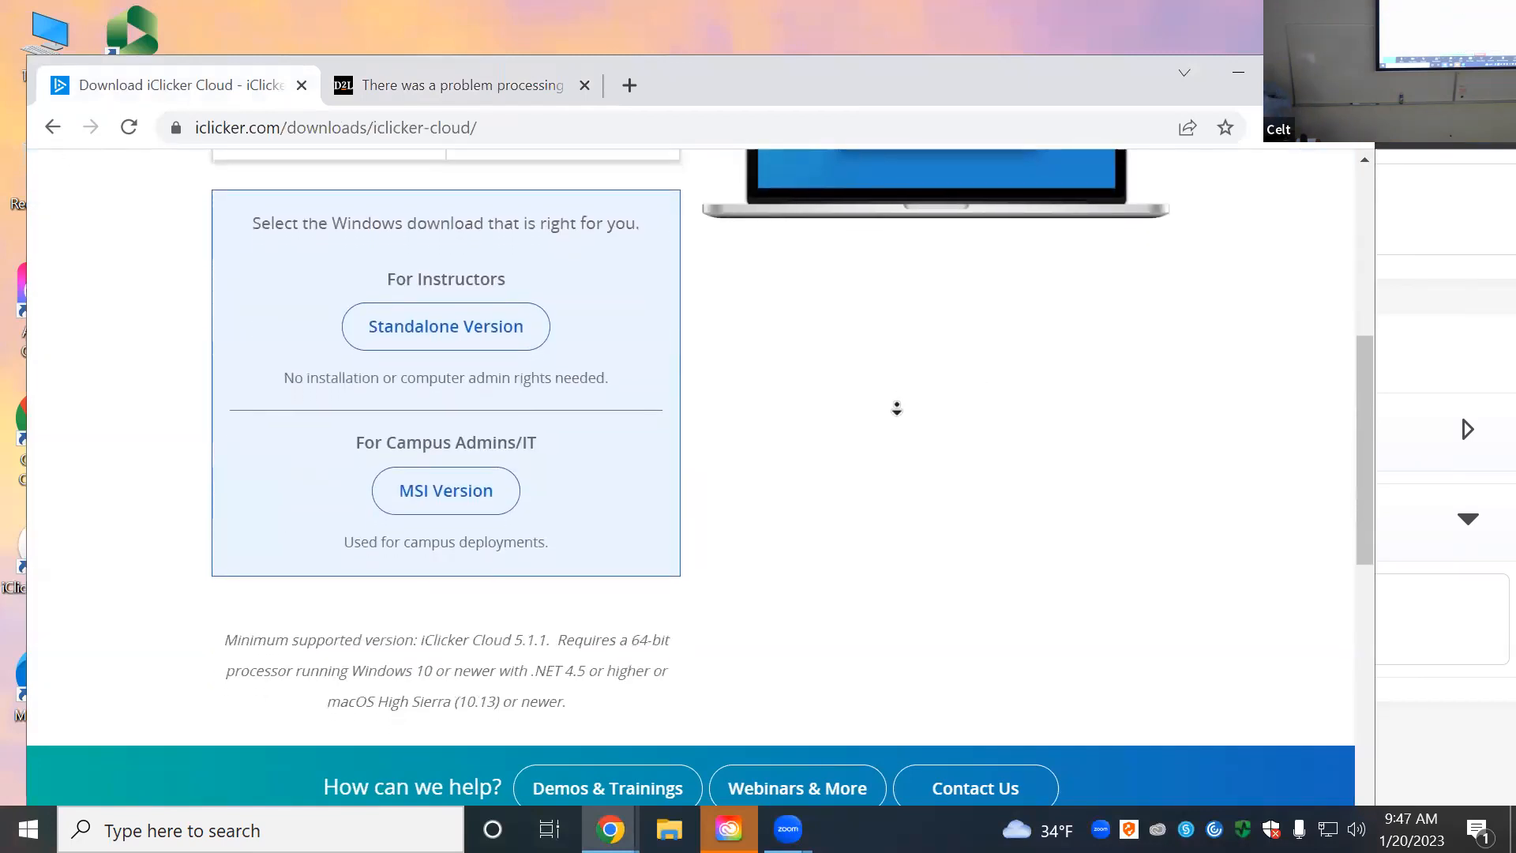
scroll(1361, 555, "down", 5)
scroll(1365, 554, "up", 5)
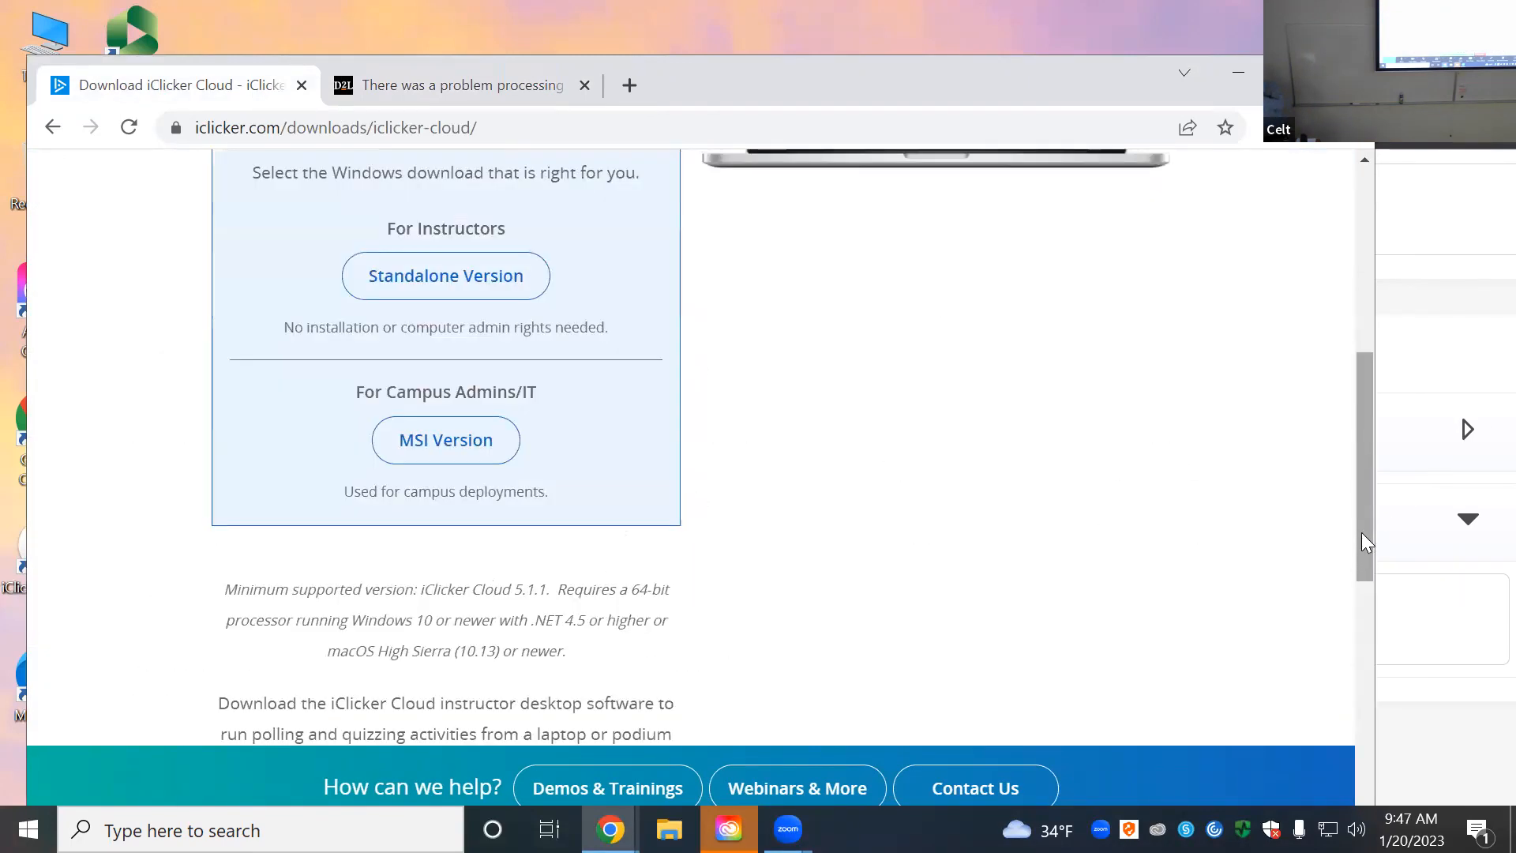
left_click_drag(1366, 536, 1380, 256)
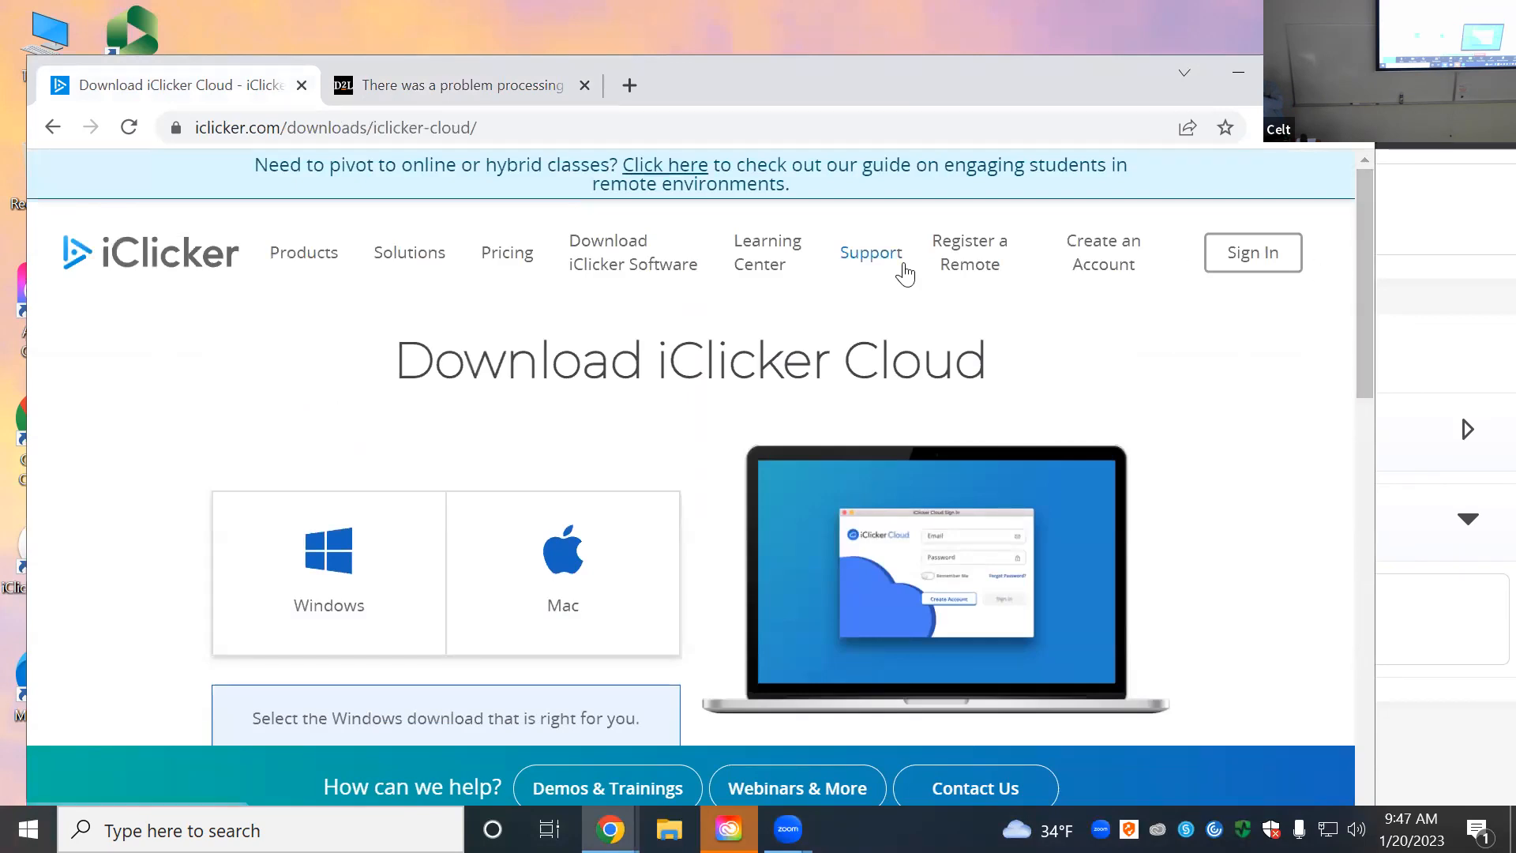
Step: Sign in as an instructor with the saved email suggestion and the account password
left_click(1261, 253)
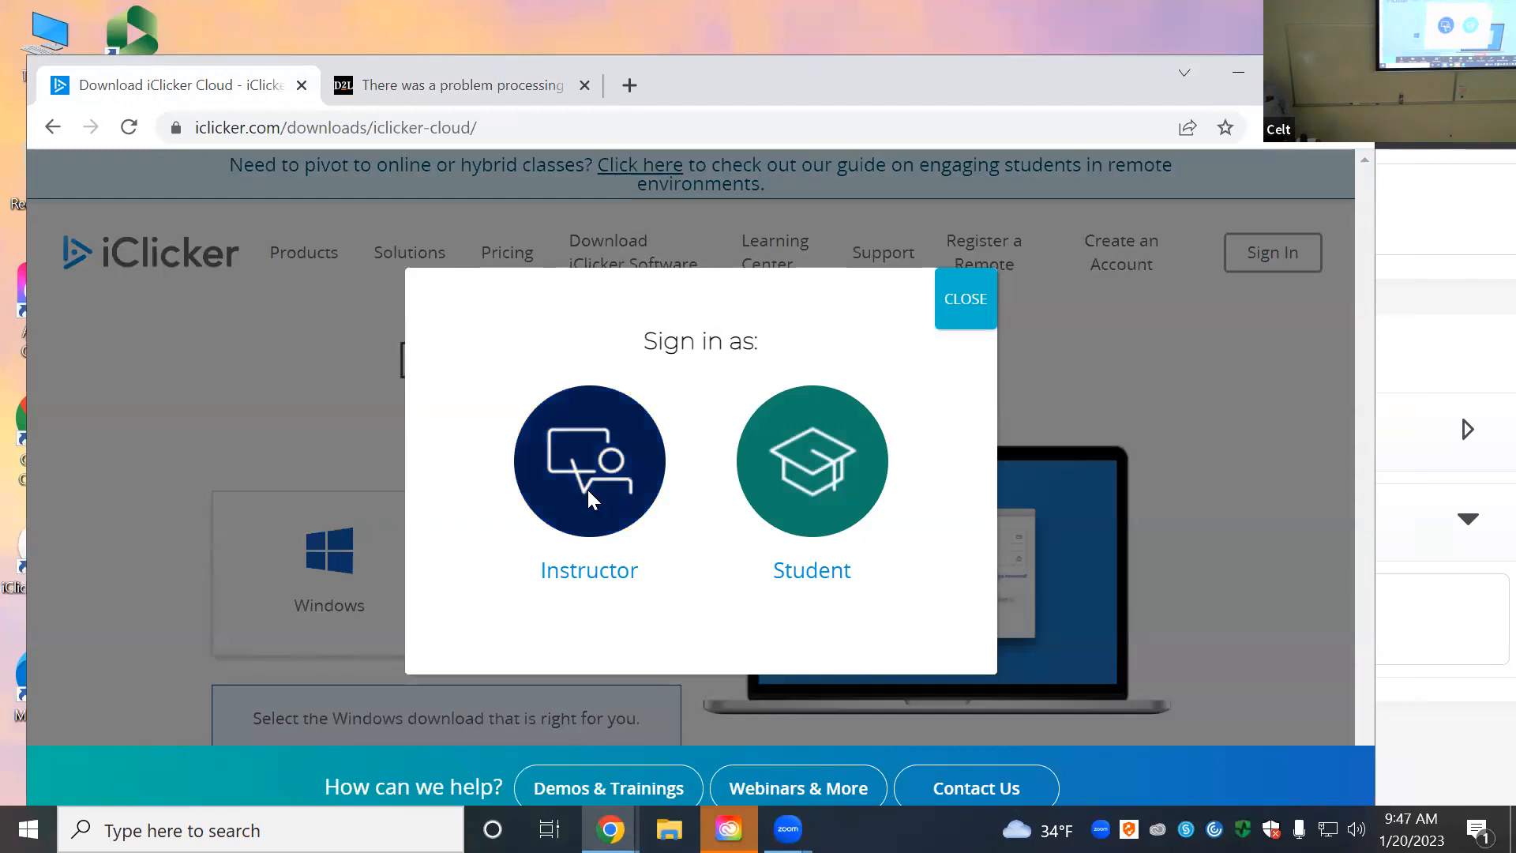
left_click(587, 486)
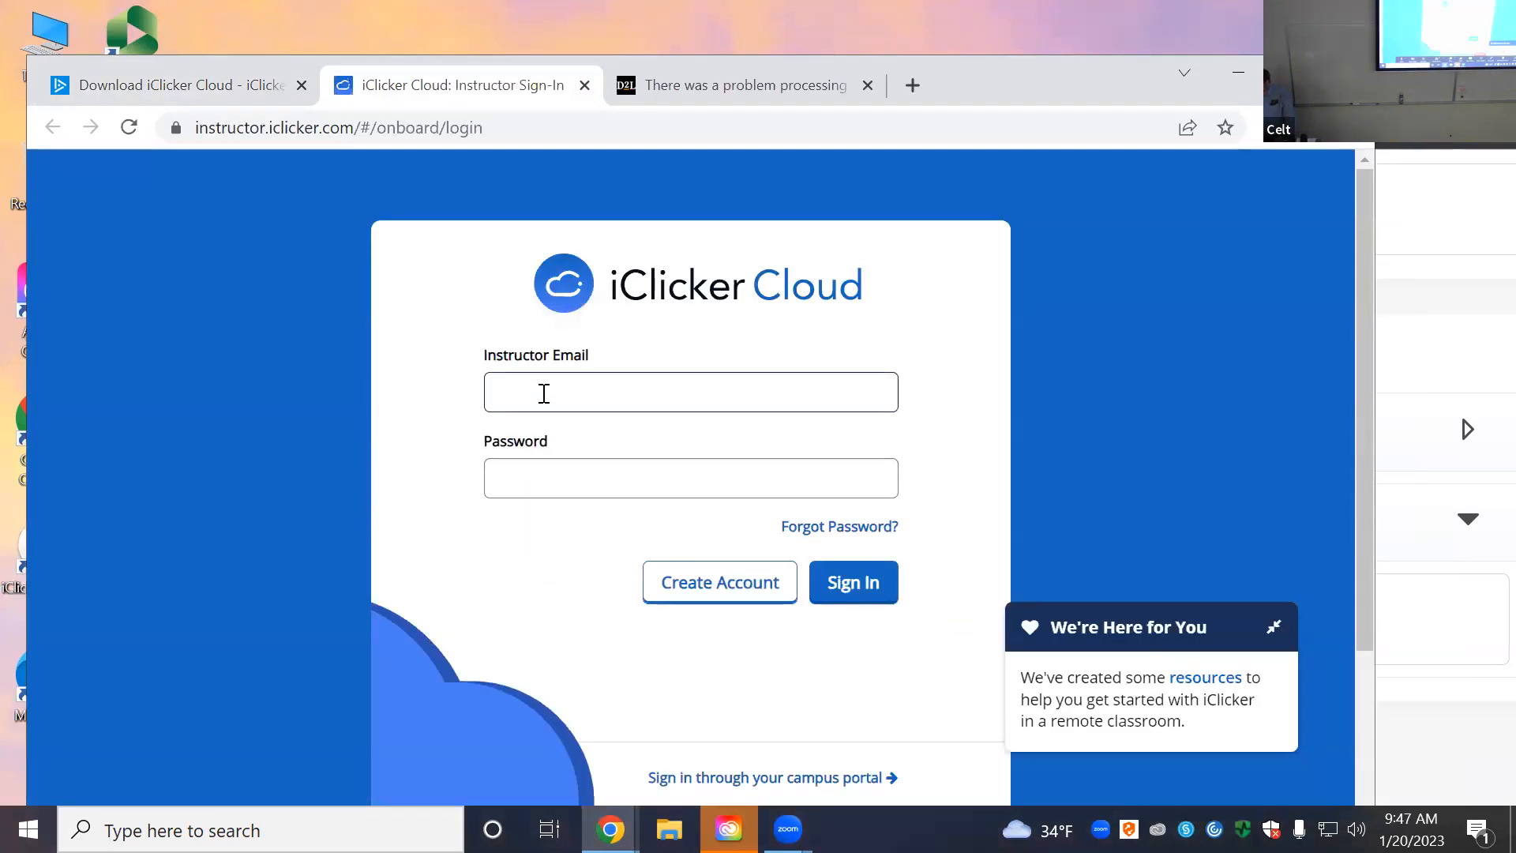
left_click(542, 393)
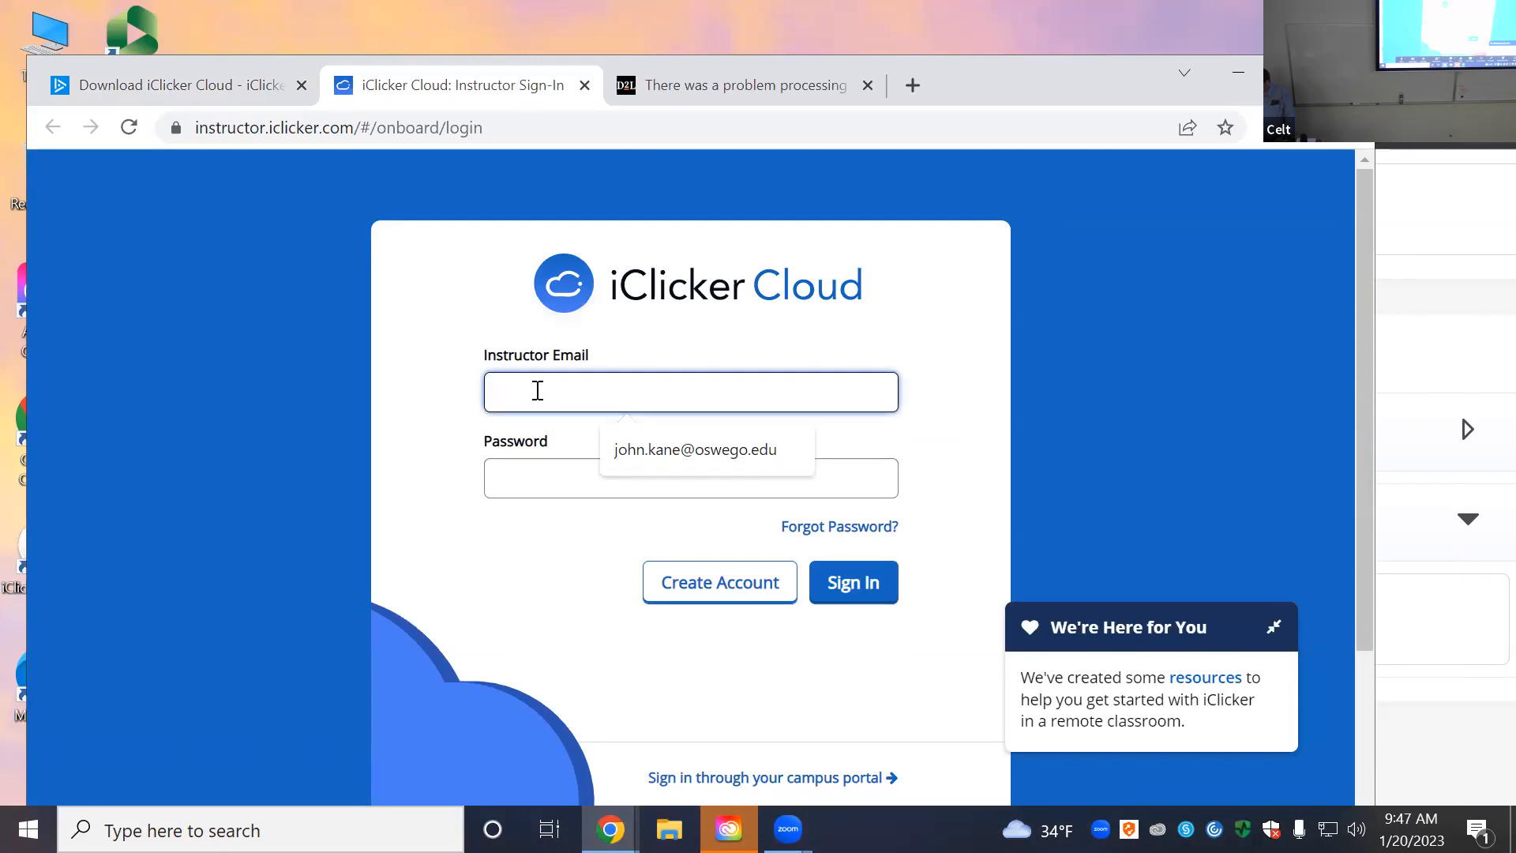
left_click(678, 455)
left_click(599, 481)
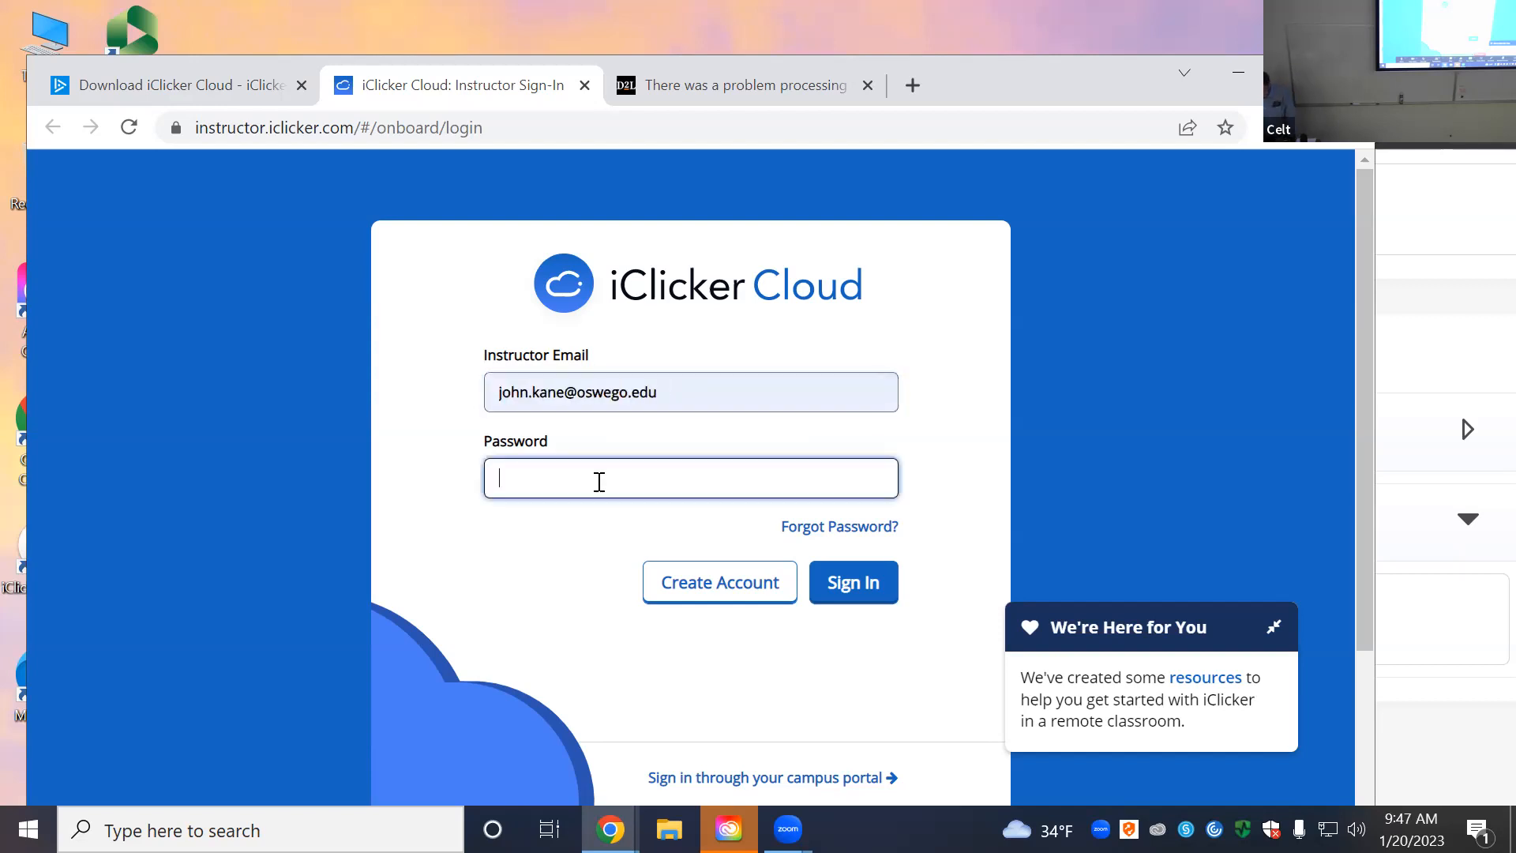
type("••")
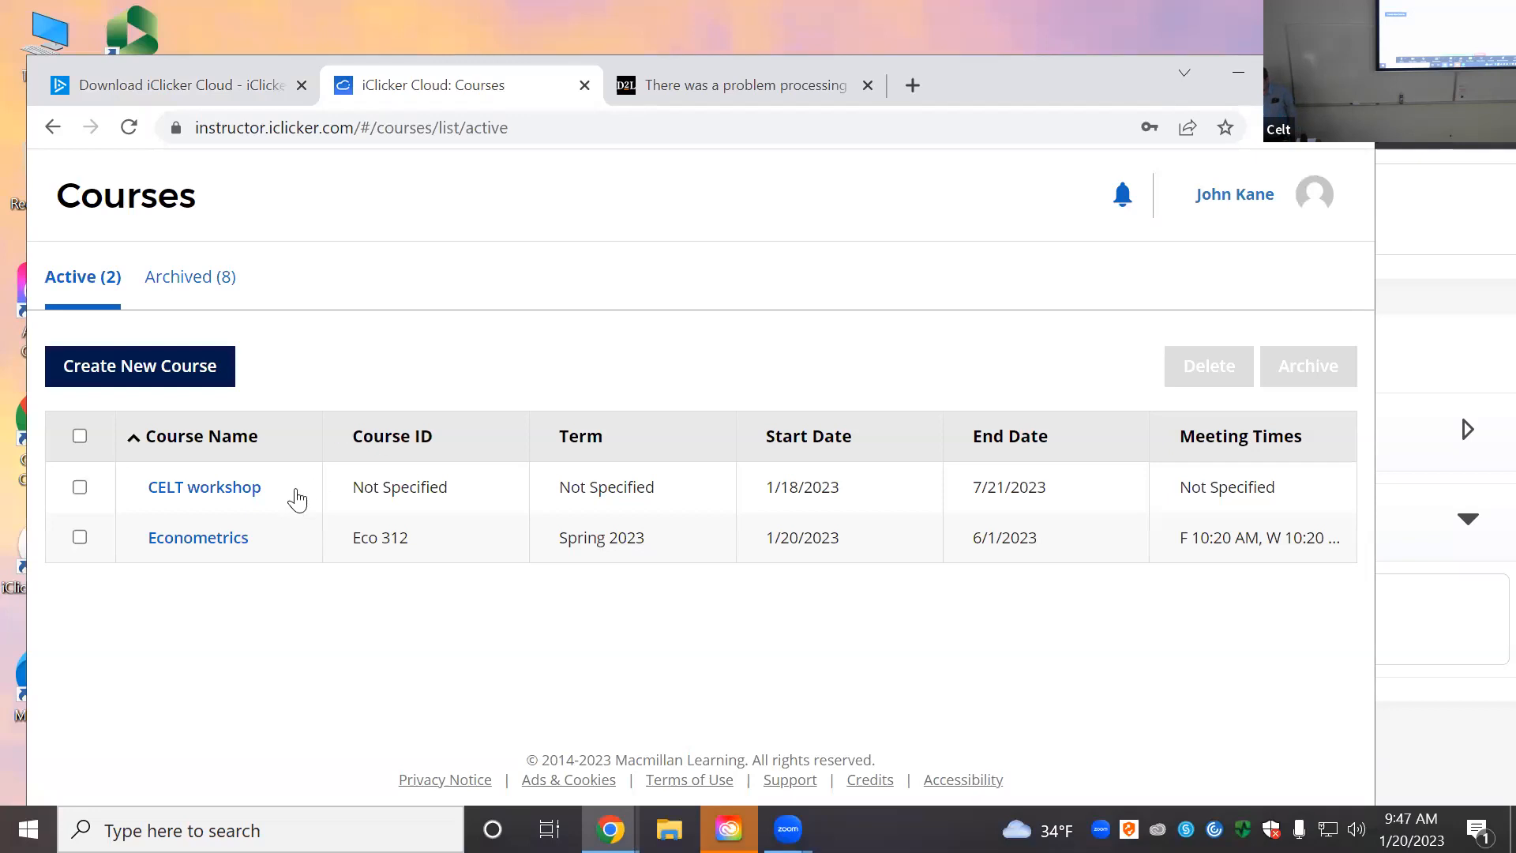
Step: Open the CELT workshop course and scroll through its Class 2–5 history
left_click(225, 496)
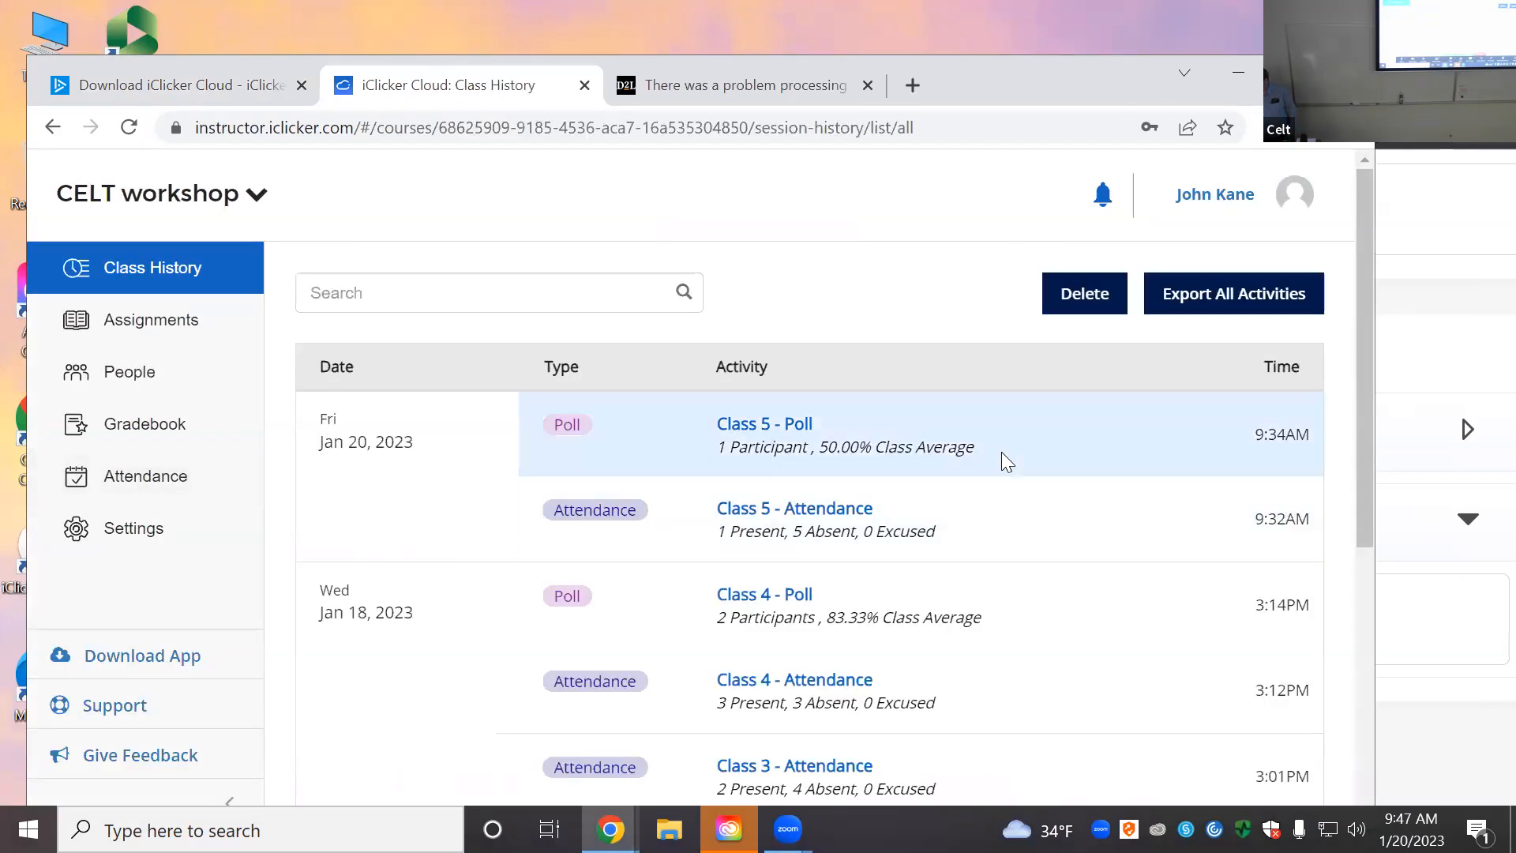
scroll(1006, 515, "down", 1)
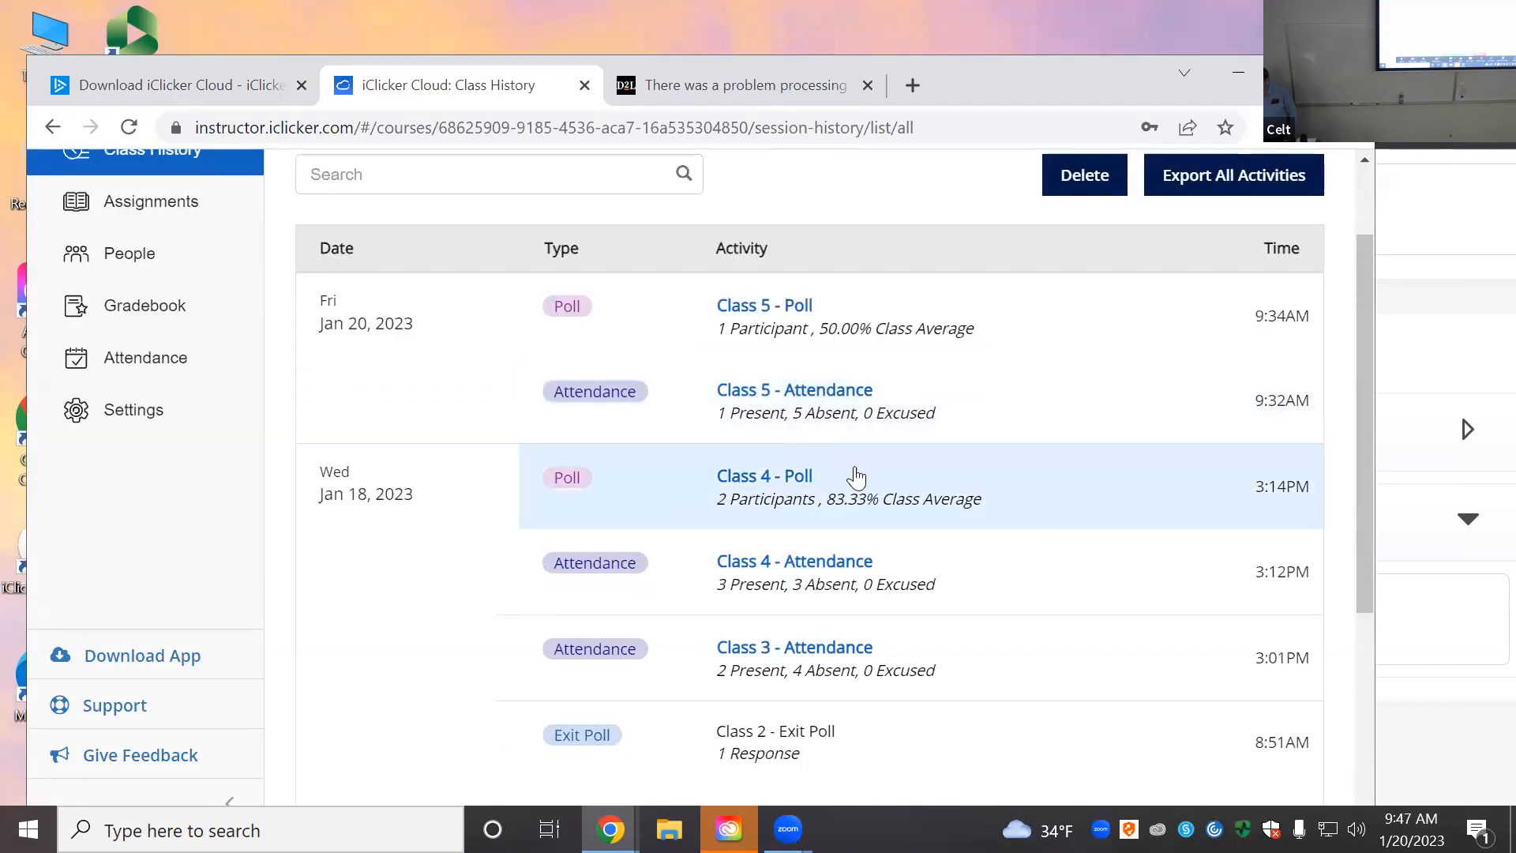
scroll(950, 499, "down", 1)
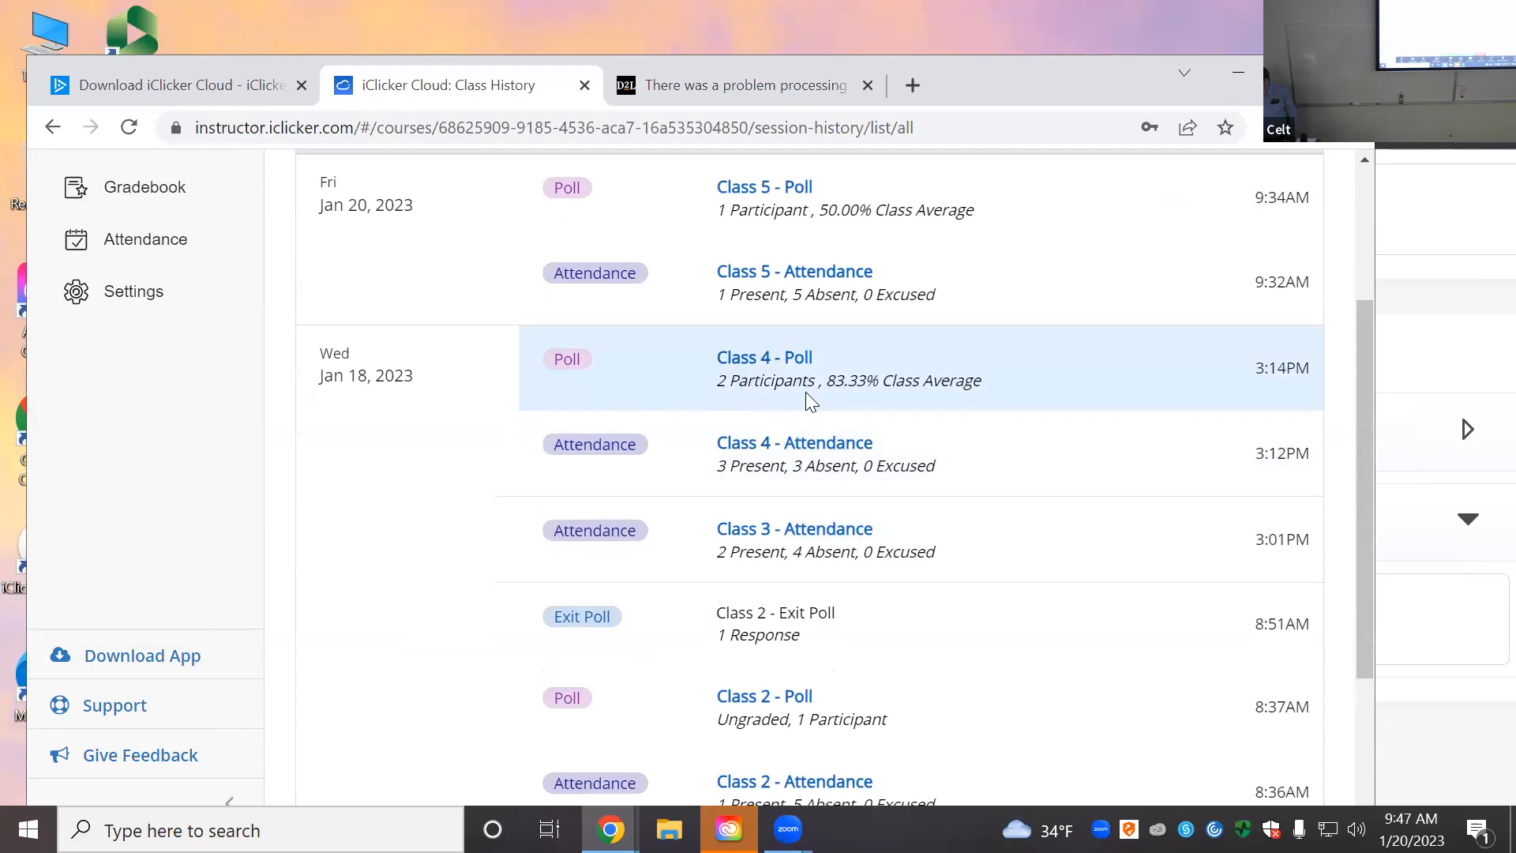
scroll(806, 395, "up", 1)
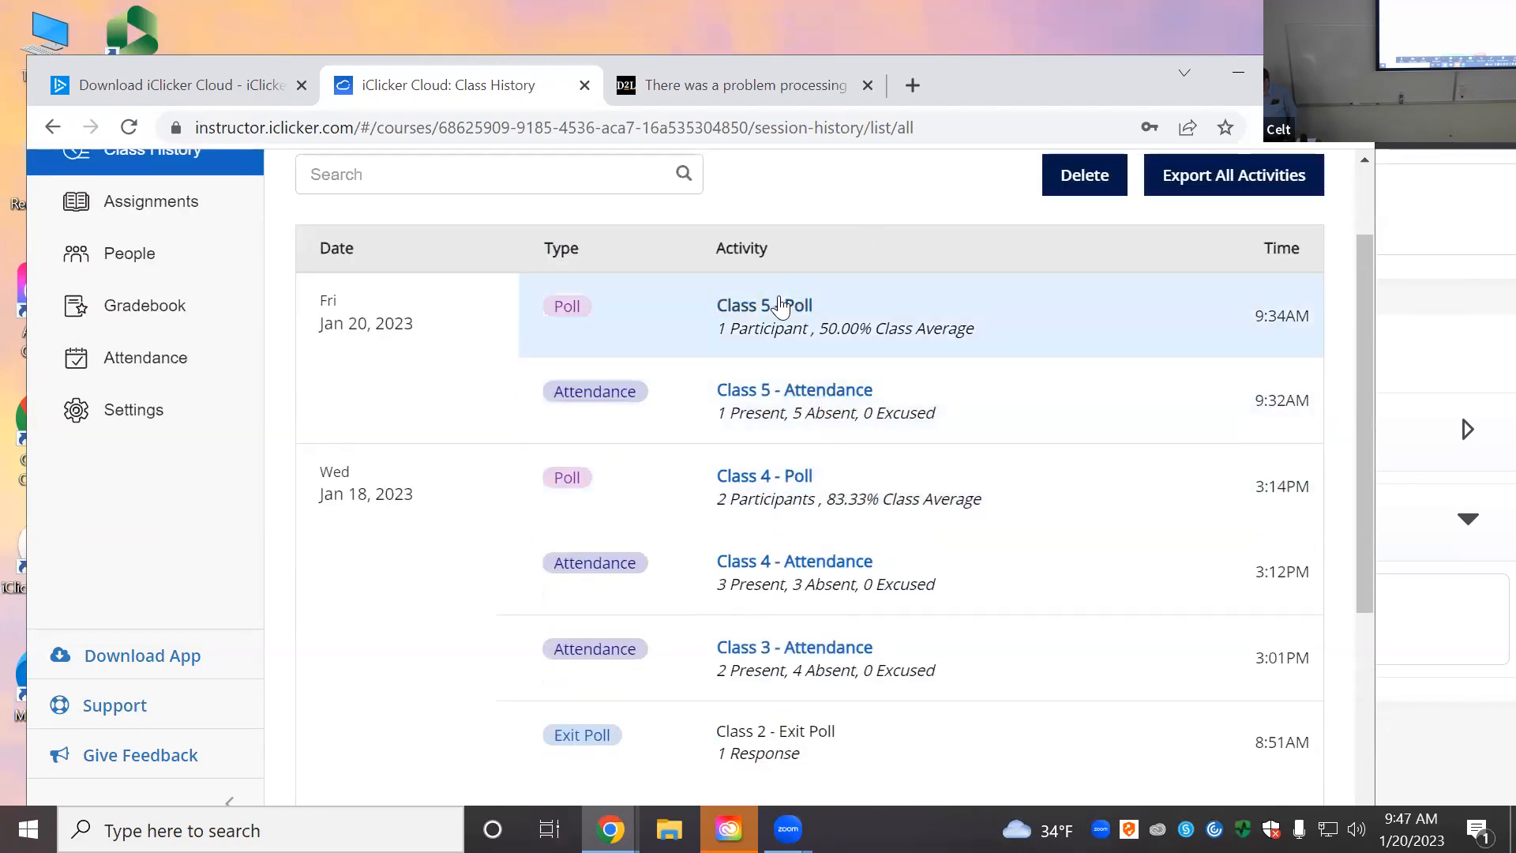
Step: Review the Class 4 - Poll questions, then view the CELT workshop Gradebook (average 2.00 / 7.00)
left_click(785, 478)
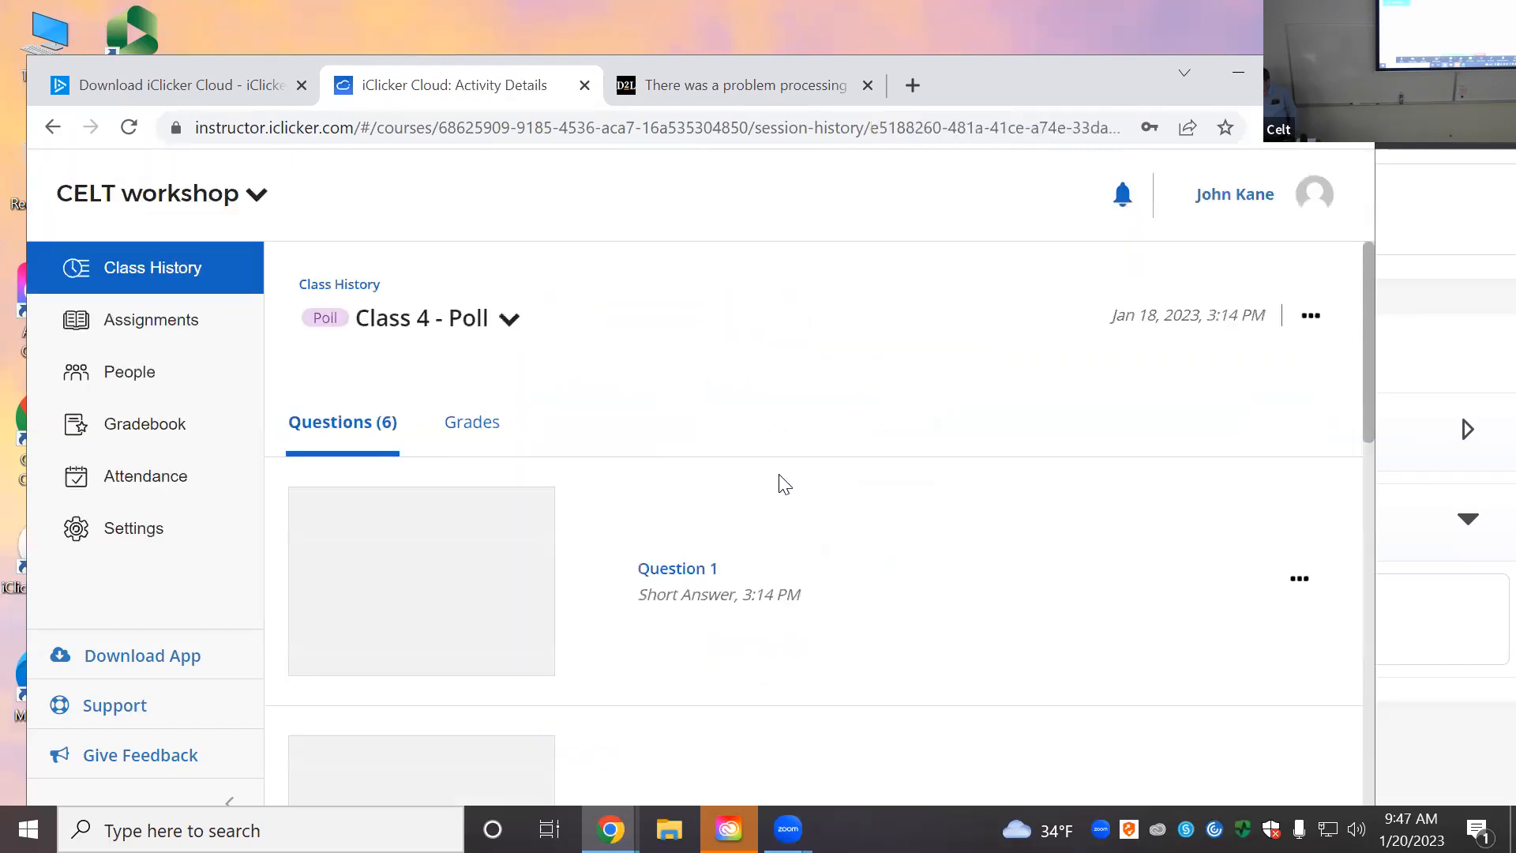
scroll(916, 542, "down", 3)
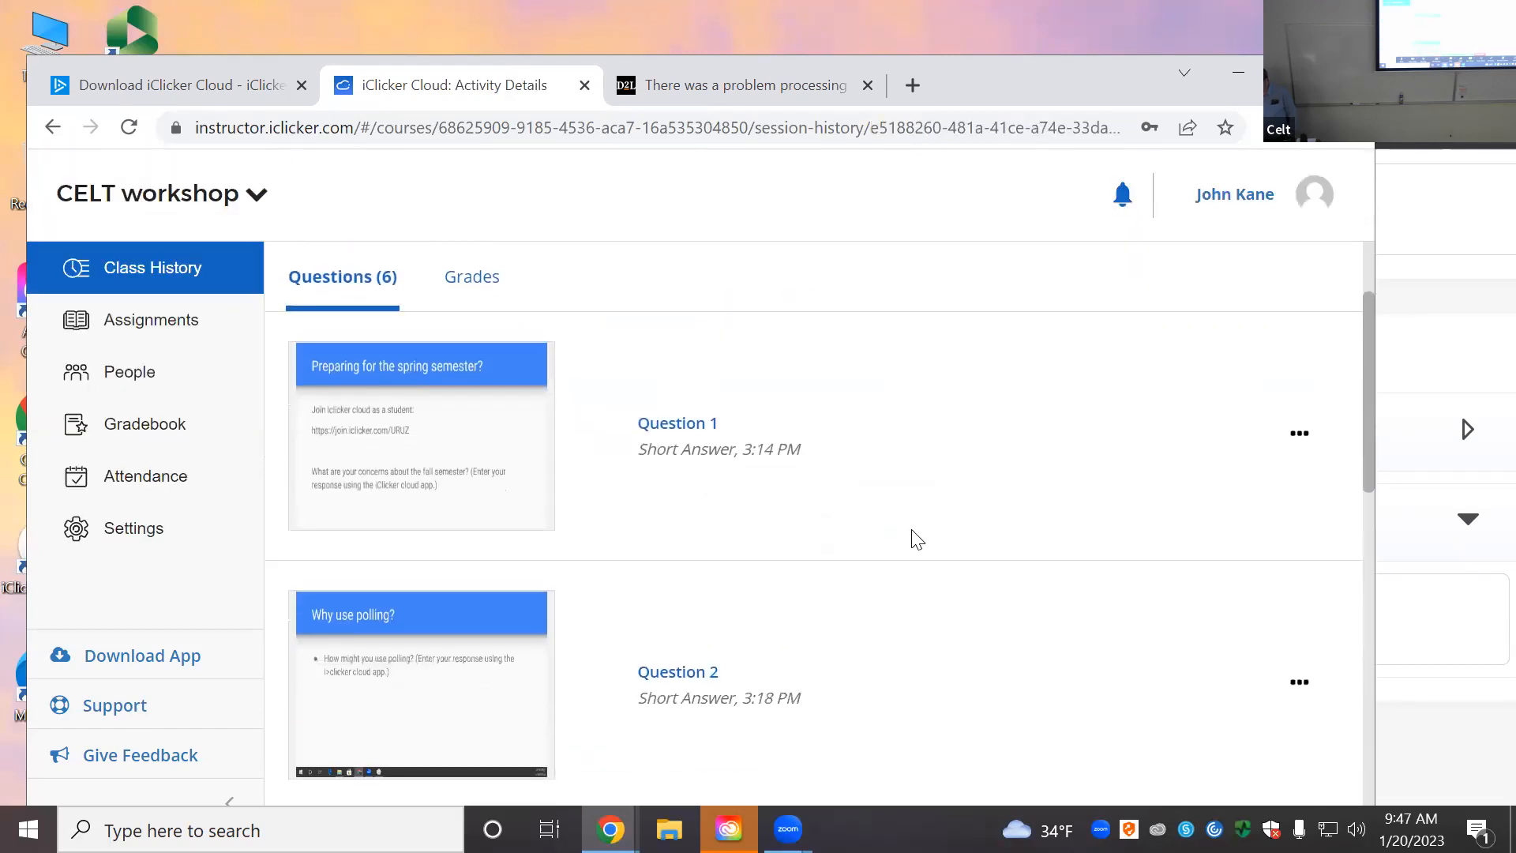
scroll(916, 542, "up", 1)
scroll(916, 542, "up", 2)
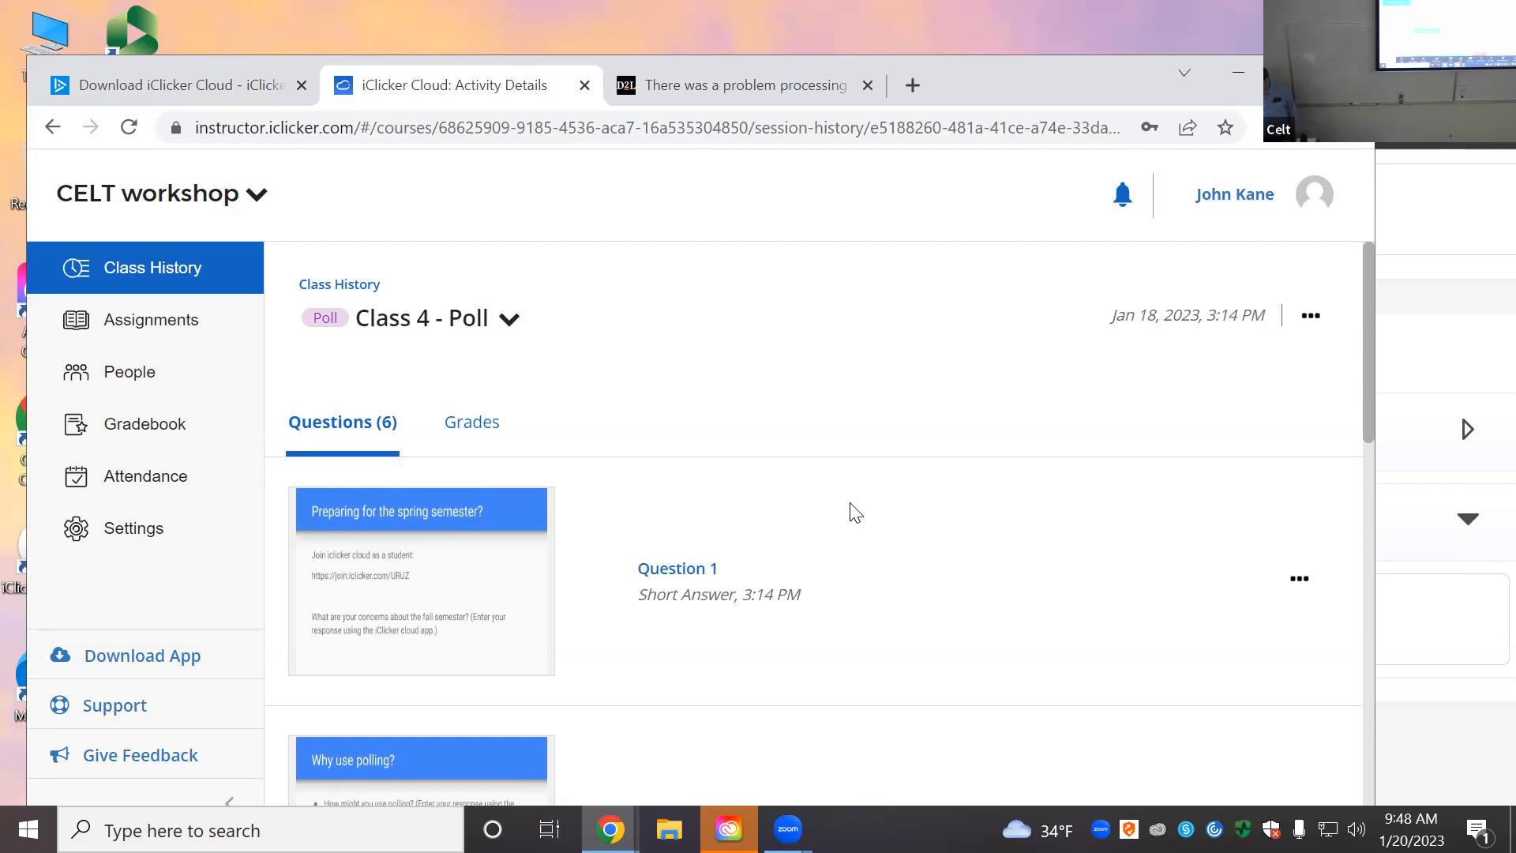
scroll(852, 509, "down", 3)
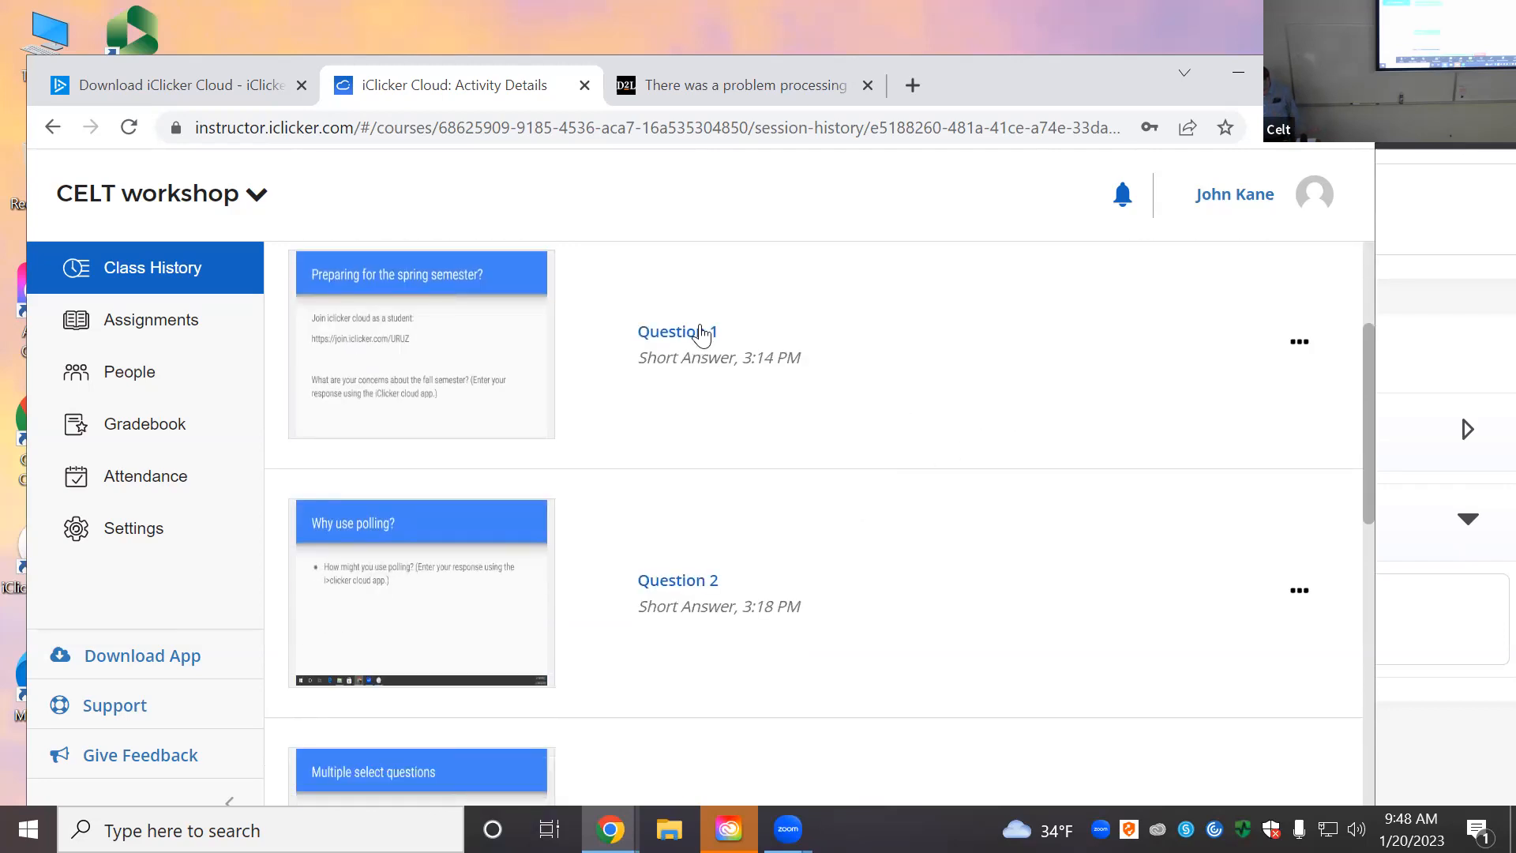
scroll(735, 450, "down", 5)
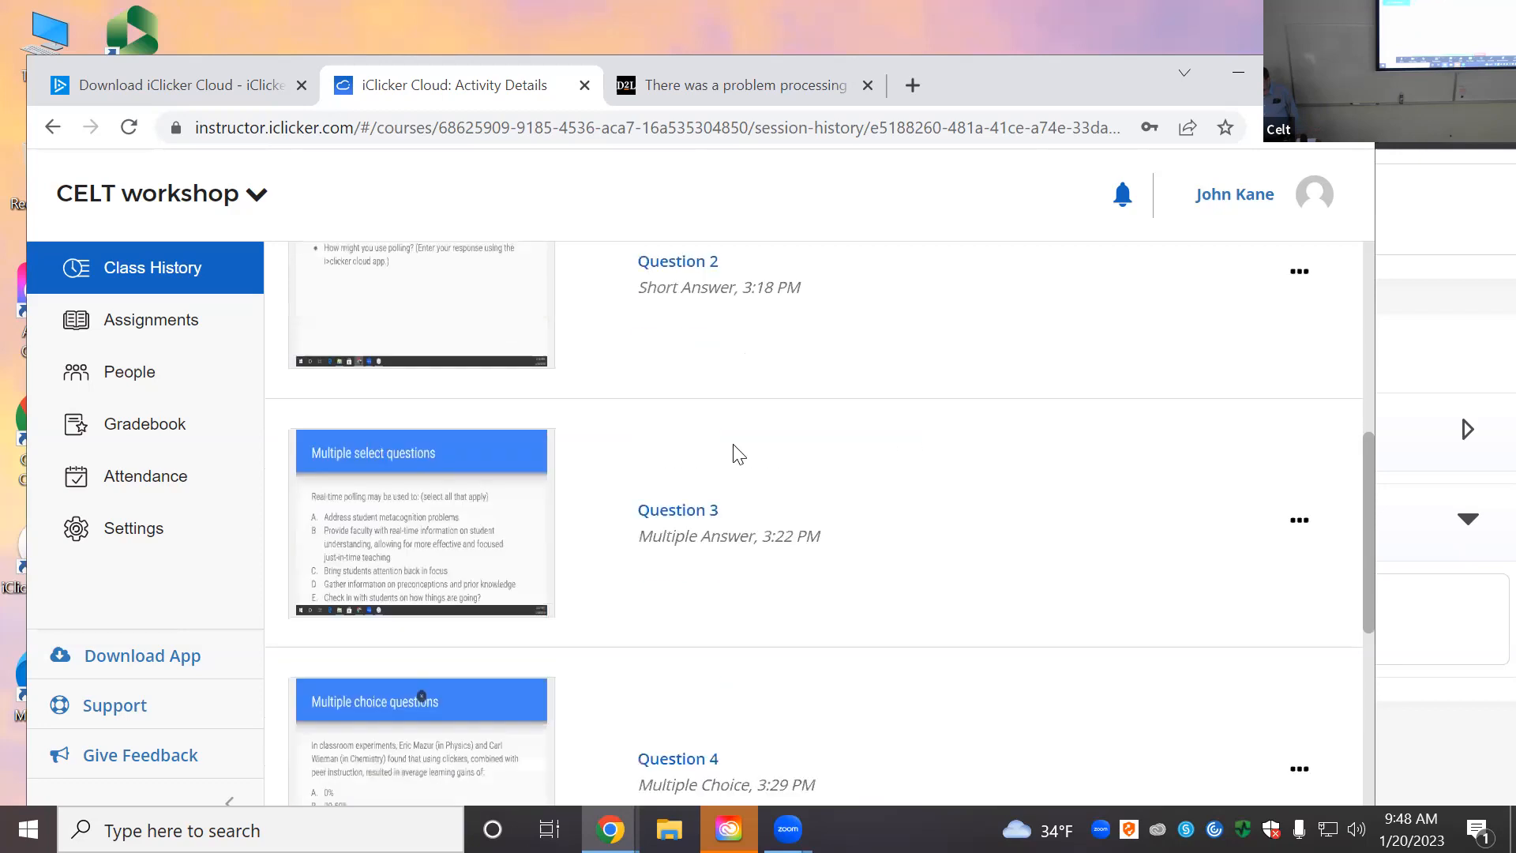
left_click(116, 430)
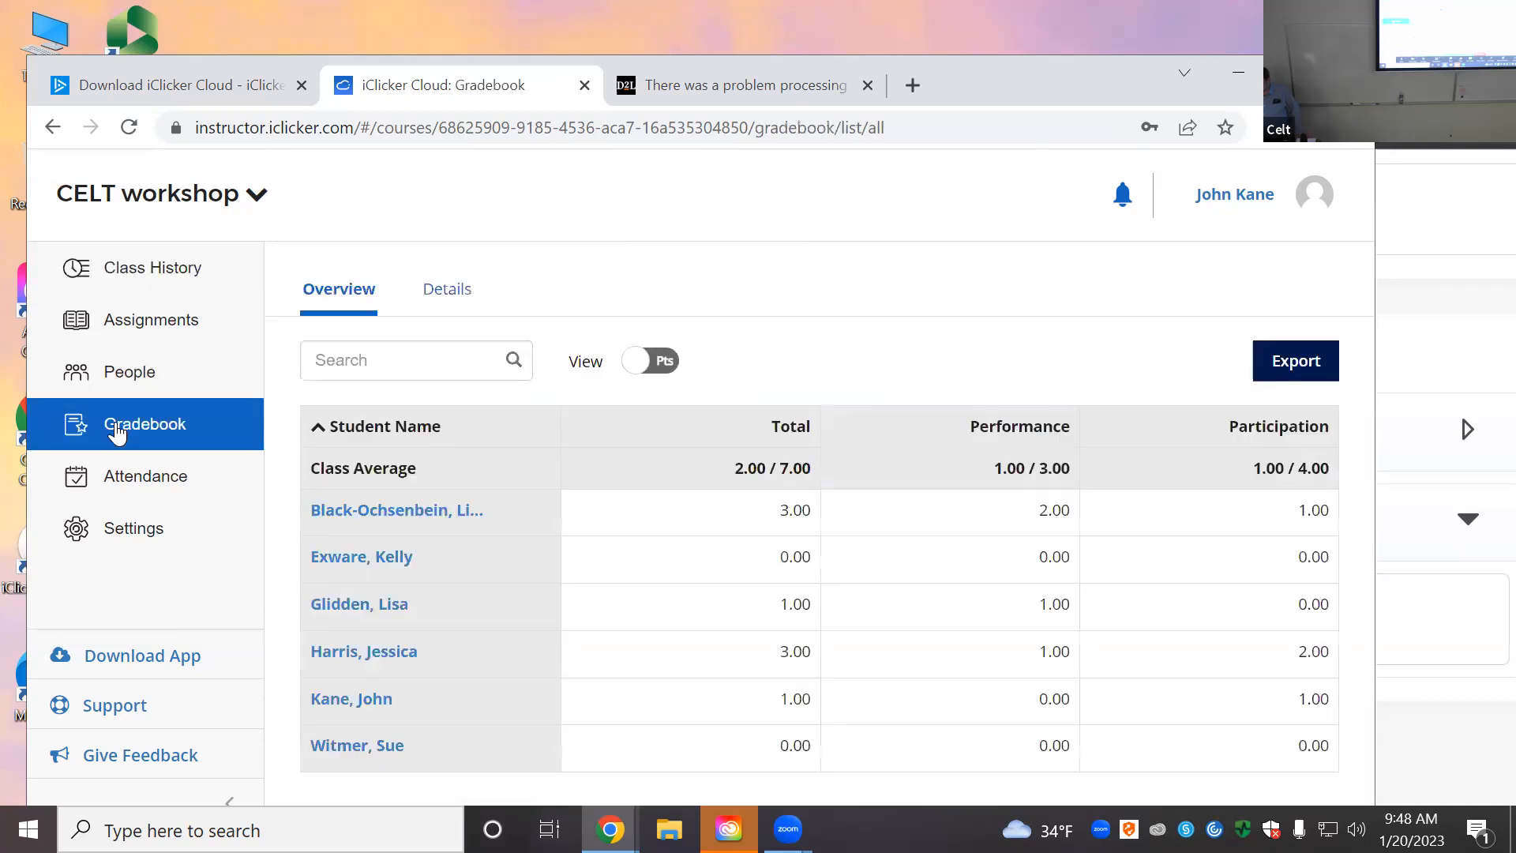